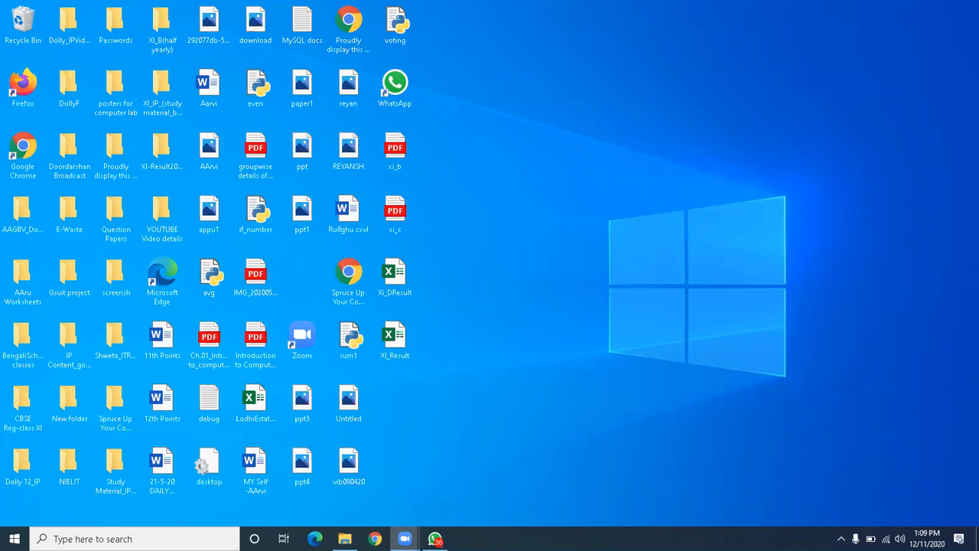
Search for 'word' from the taskbar, launch Word, and create a Blank document.
left_click(92, 539)
type("word")
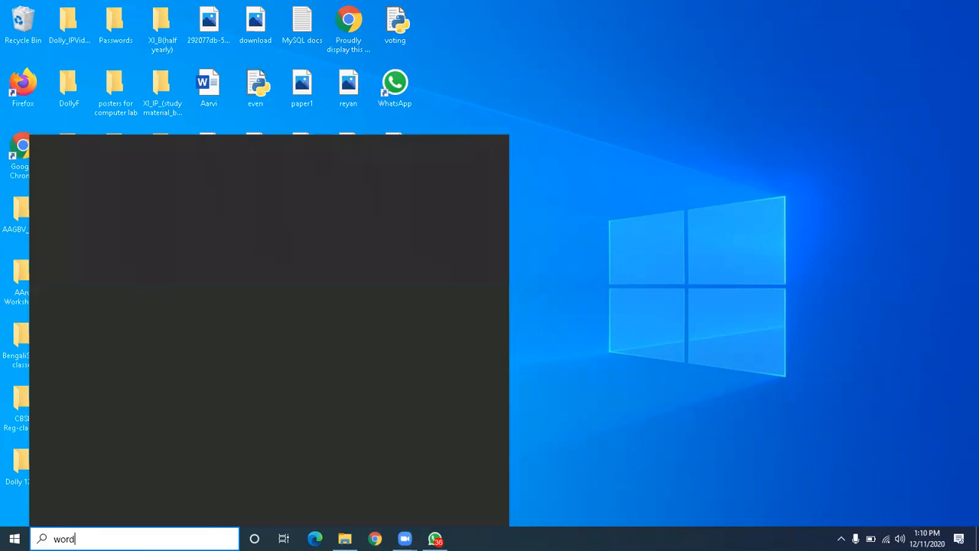
key("Return")
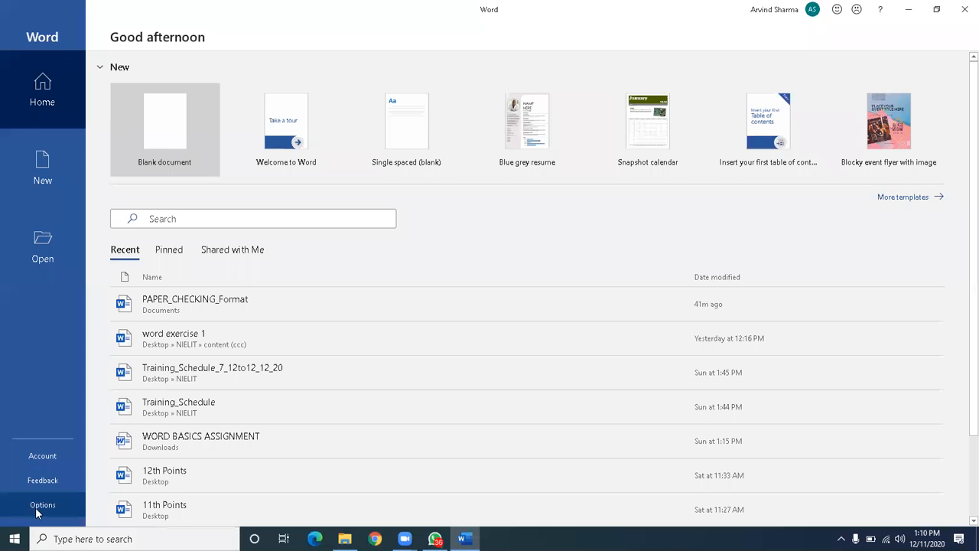
left_click(176, 101)
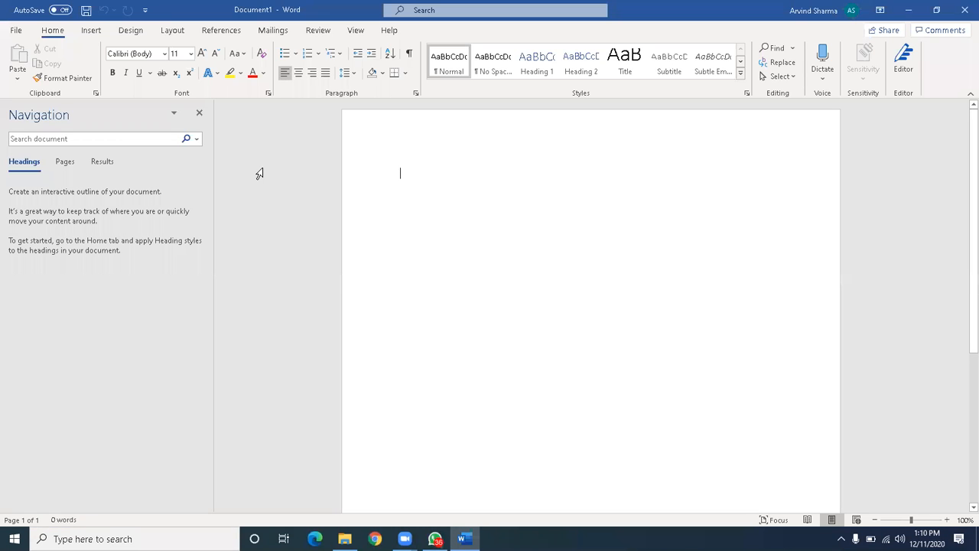
Close the Navigation pane and type a first line of text, 'jhjjj'.
left_click(199, 113)
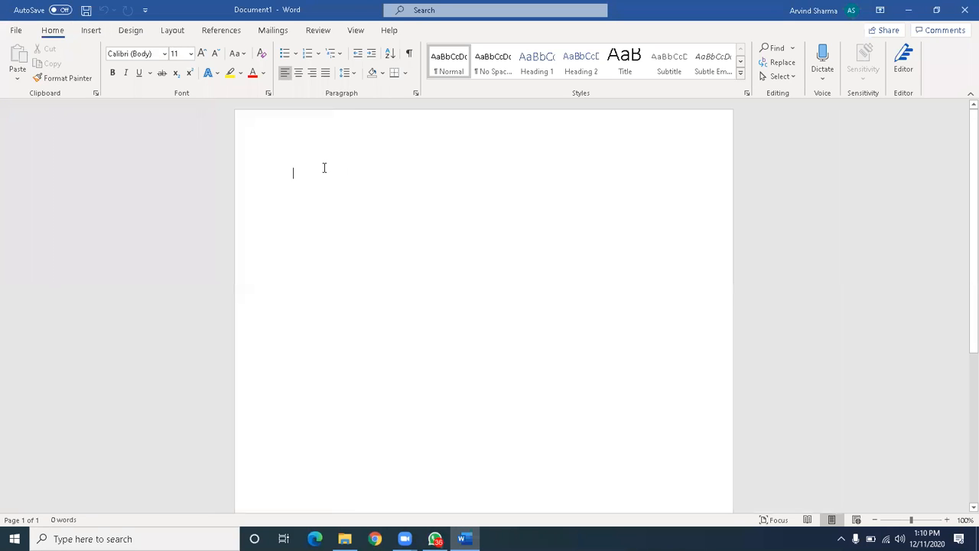
type("jhjjj")
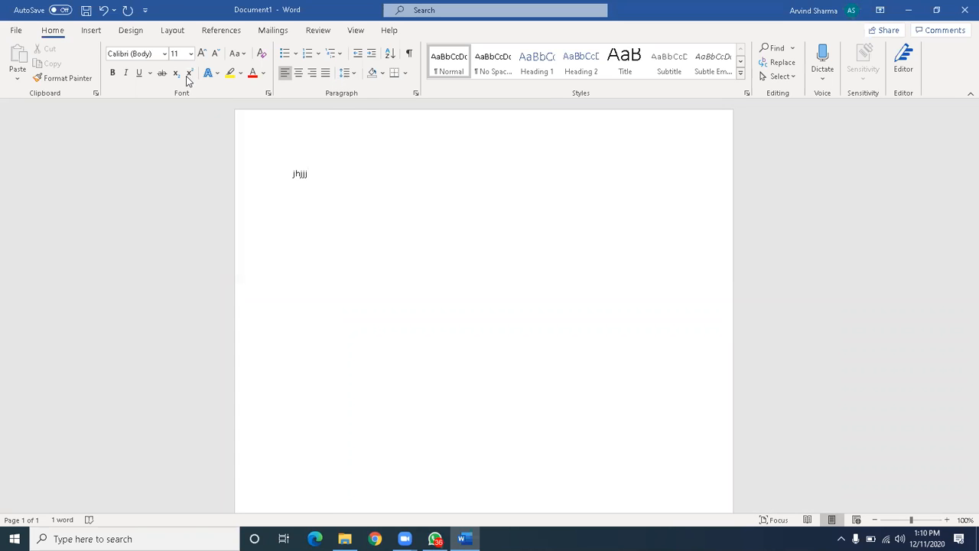
left_click(354, 73)
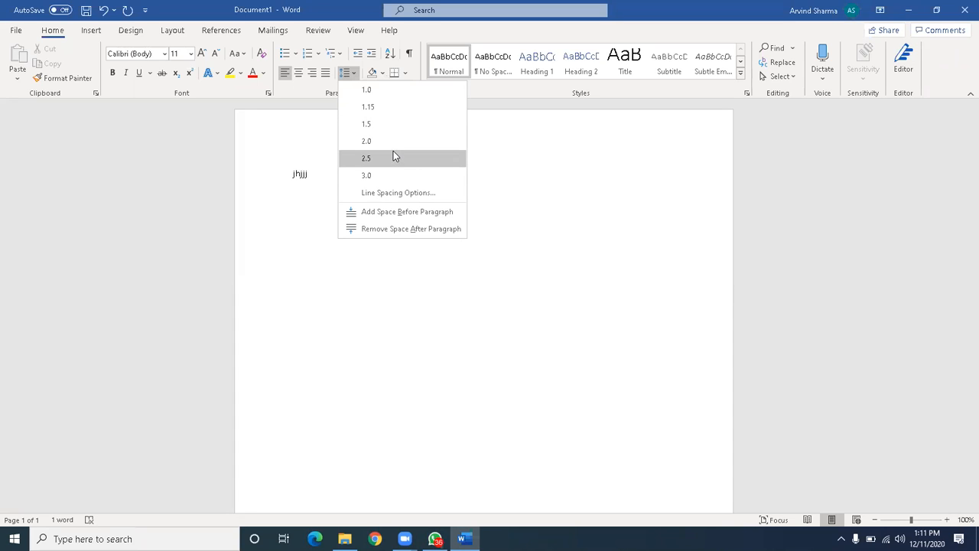
key("Escape")
Add lines 'hfkjfhdfbdsjkfhrjkdfhg' and 'dskfjhksdjfhkdljf', then select all three lines.
type("hfkjfh")
type("dfbdsjkfhrjkdfhg")
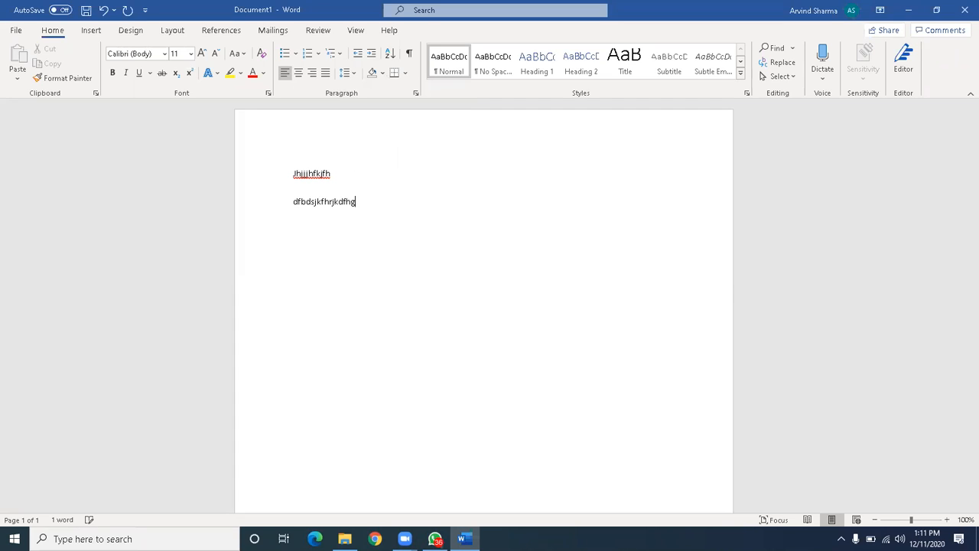
key("Return")
type("dskfjhksdjfhkdljf")
key("Return")
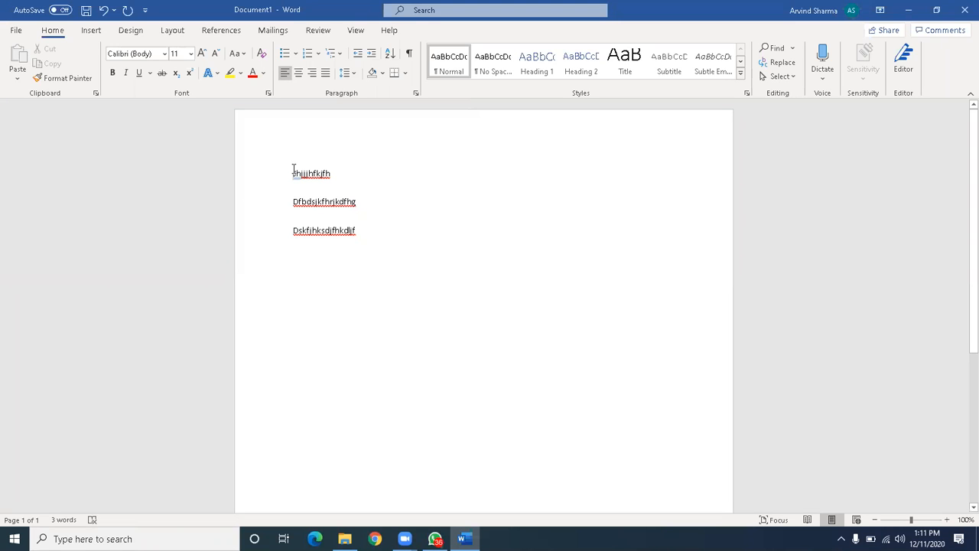
left_click_drag(293, 170, 389, 231)
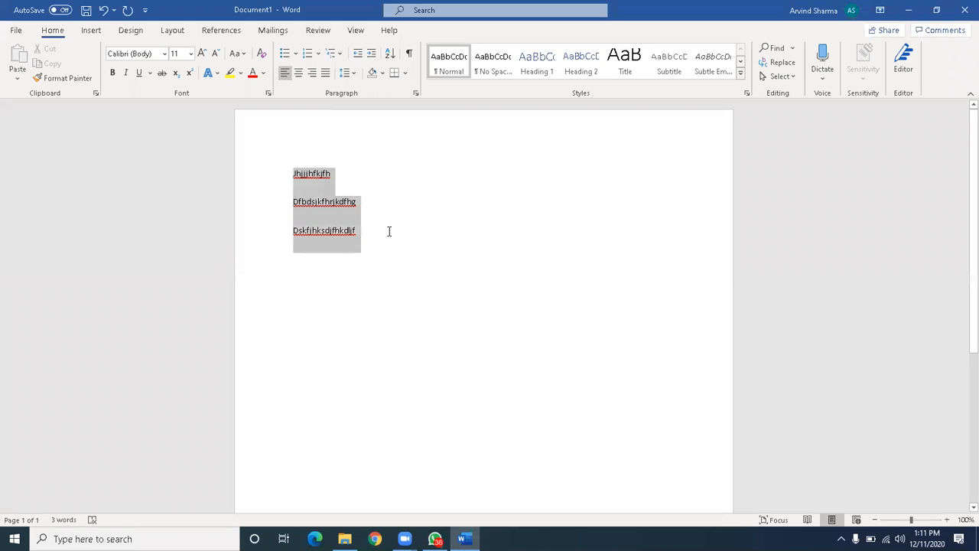
Apply 2.0 line spacing to the three selected lines of text.
left_click(354, 73)
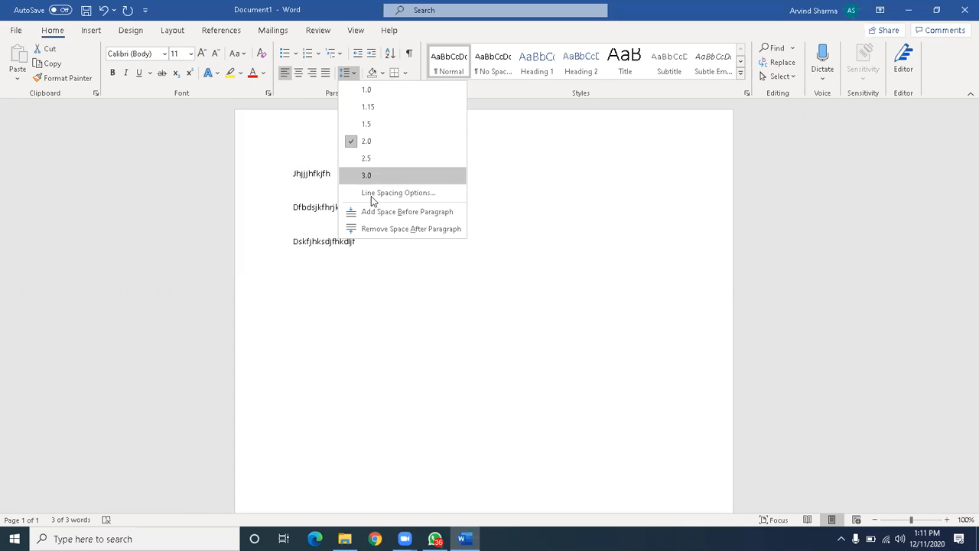
left_click(380, 141)
left_click(368, 217)
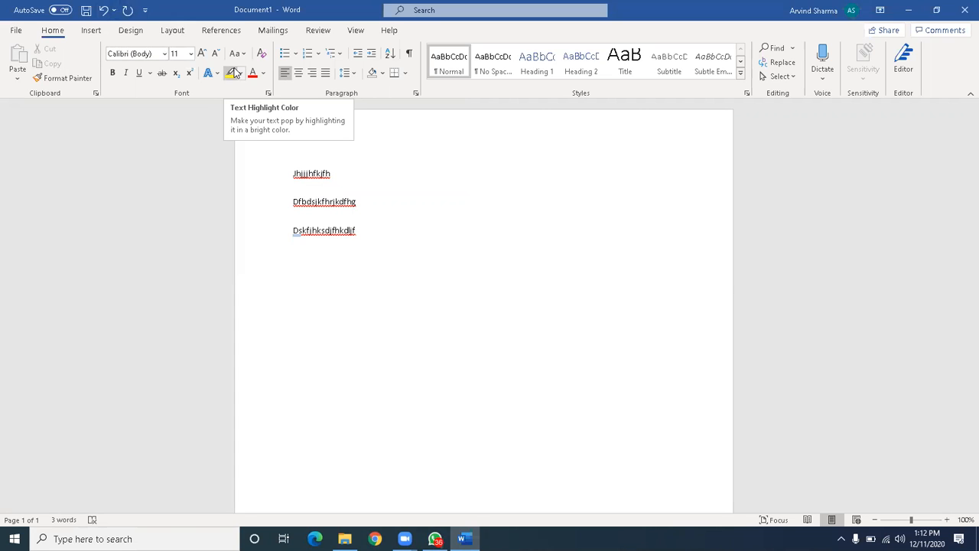
left_click(91, 31)
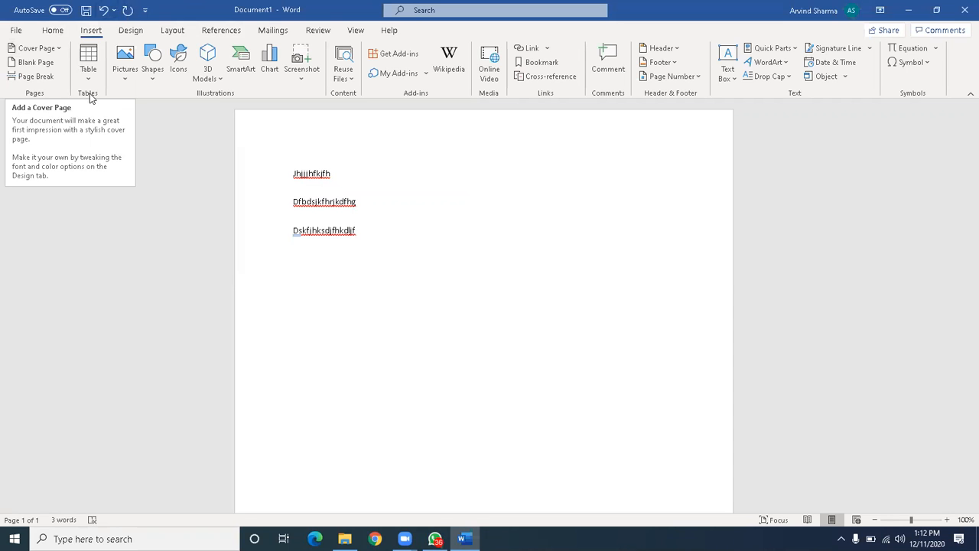
left_click(90, 77)
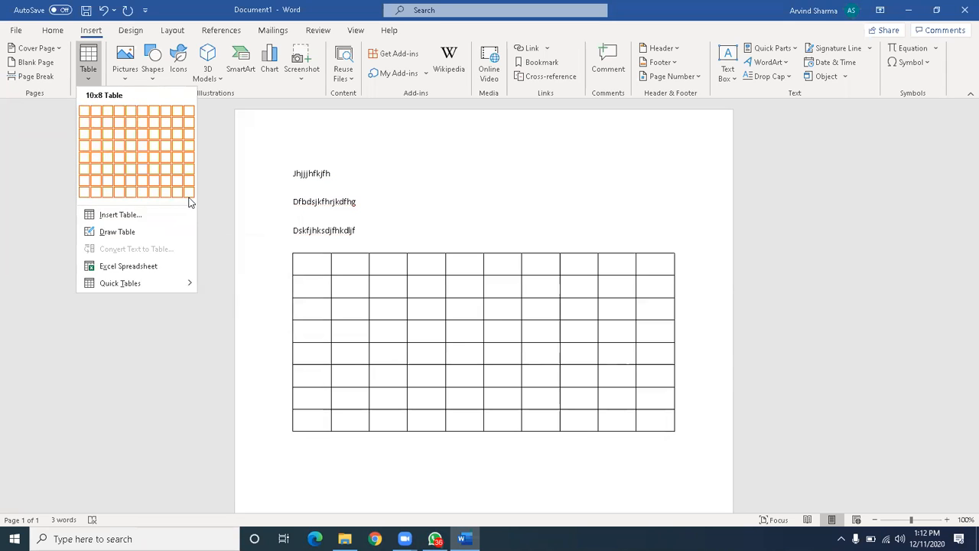
left_click(148, 221)
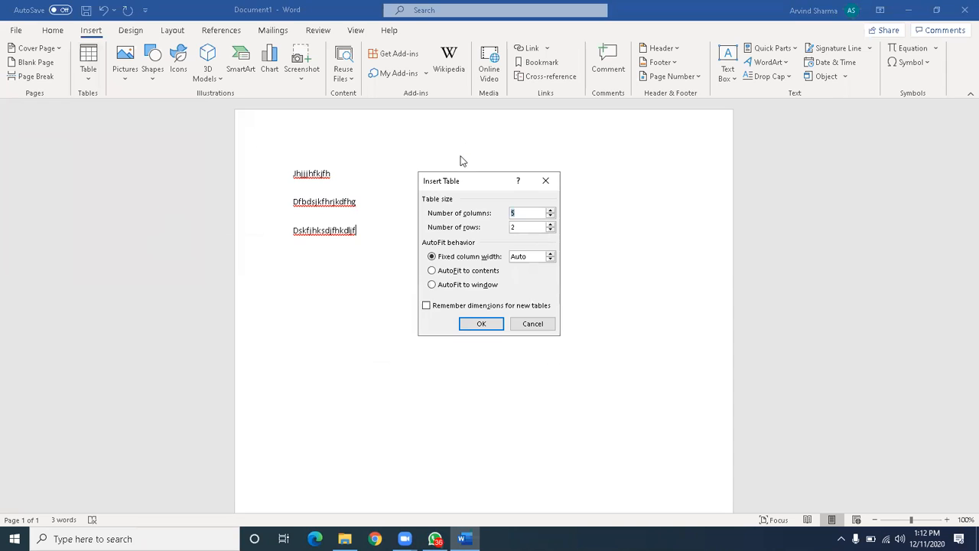
left_click(548, 217)
left_click(549, 218)
left_click(548, 217)
left_click(552, 210)
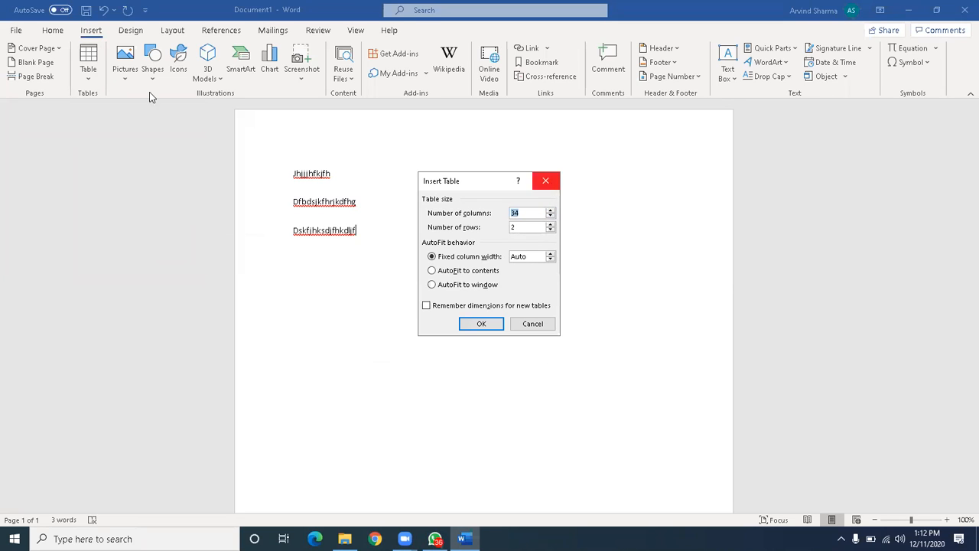
left_click(545, 181)
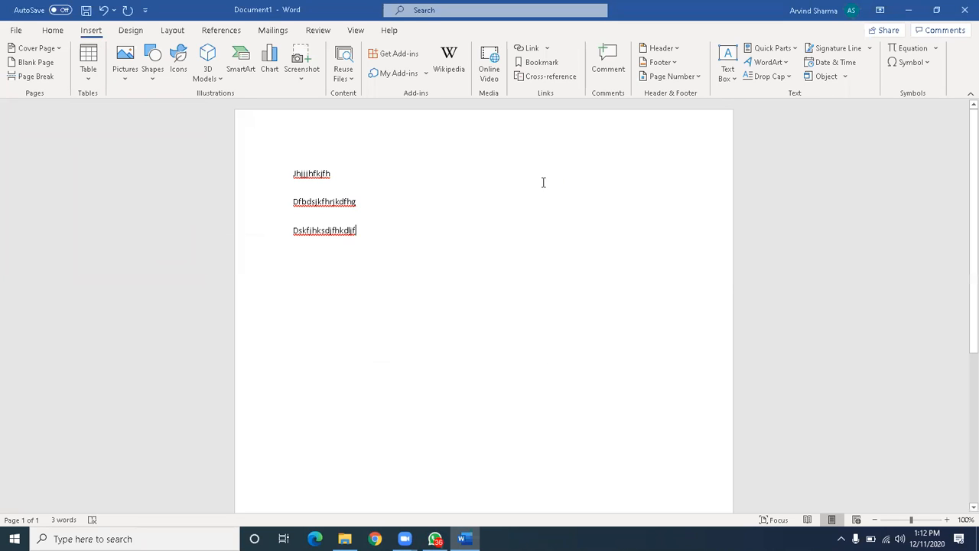
left_click(127, 74)
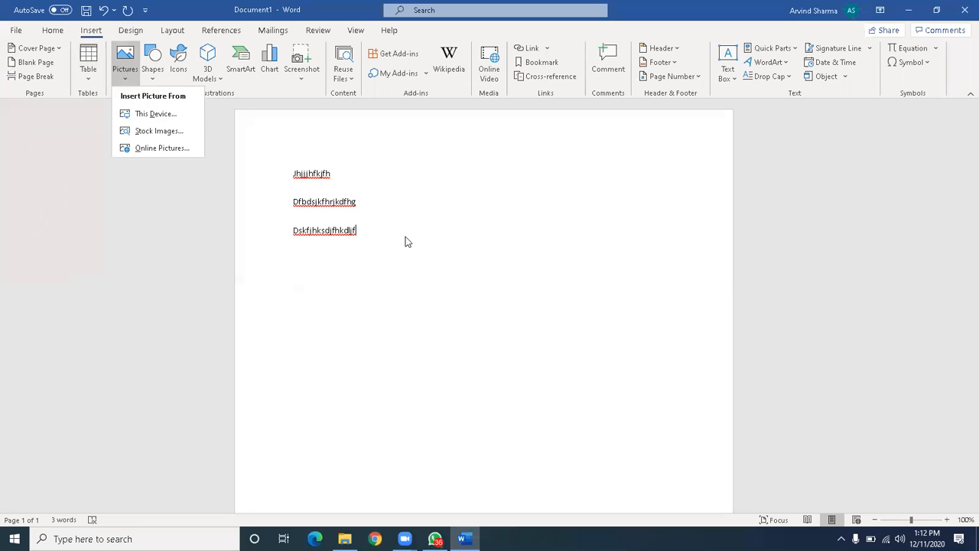
left_click(411, 265)
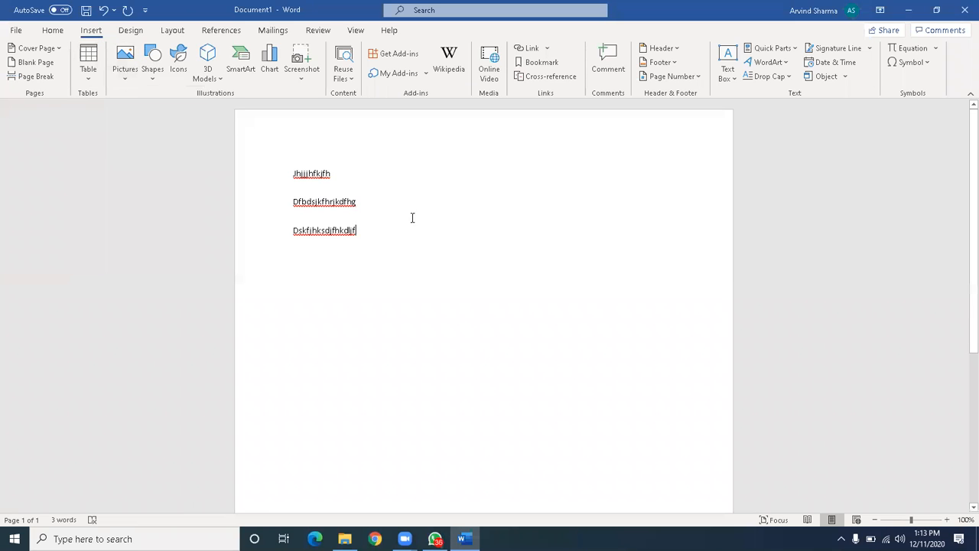
left_click(153, 67)
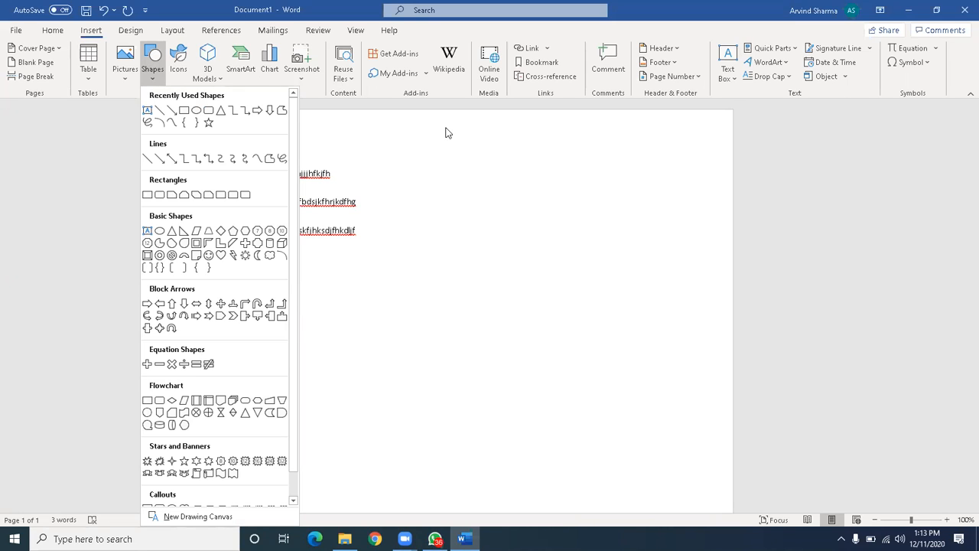
left_click(410, 150)
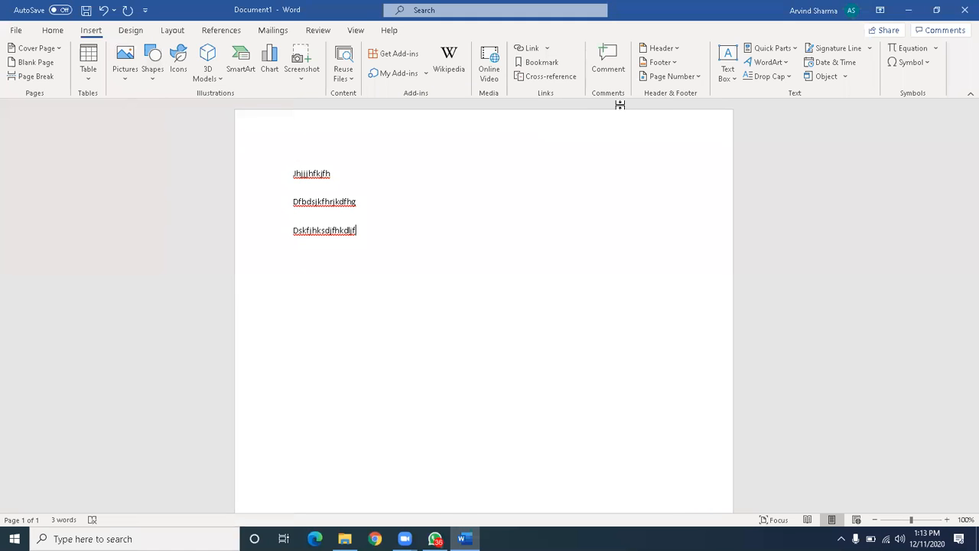
left_click(673, 49)
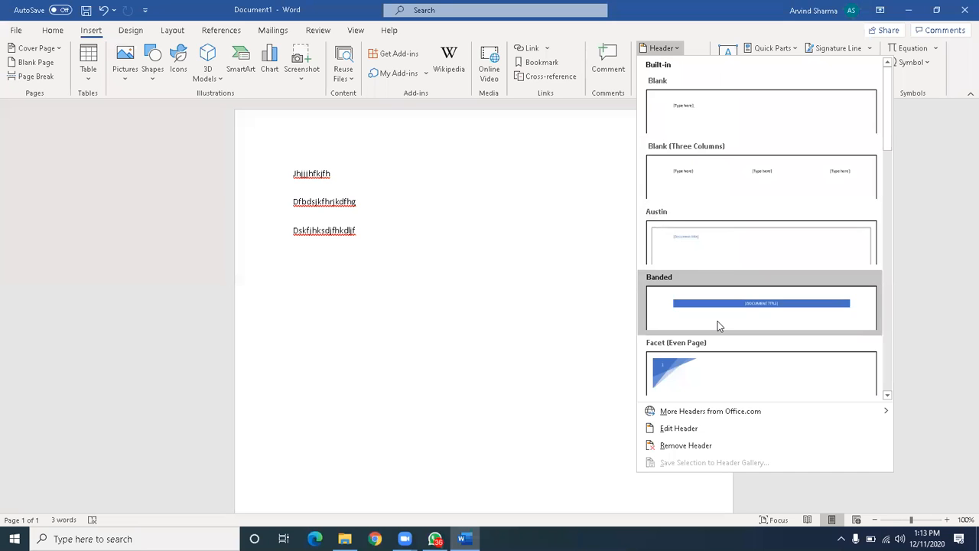
Insert a blank header and replace its placeholder with a person's name.
scroll(717, 325, "down", 5)
scroll(718, 325, "down", 1)
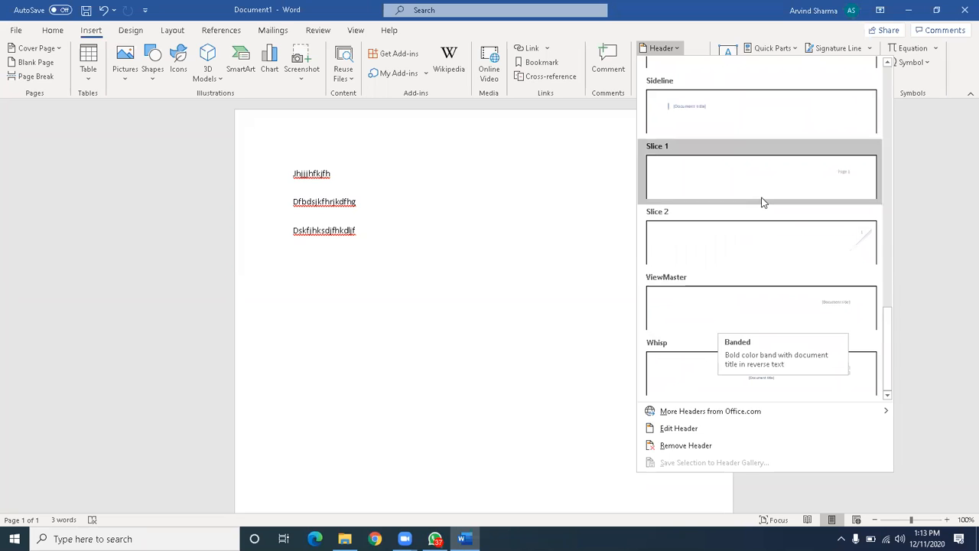
scroll(762, 202, "up", 6)
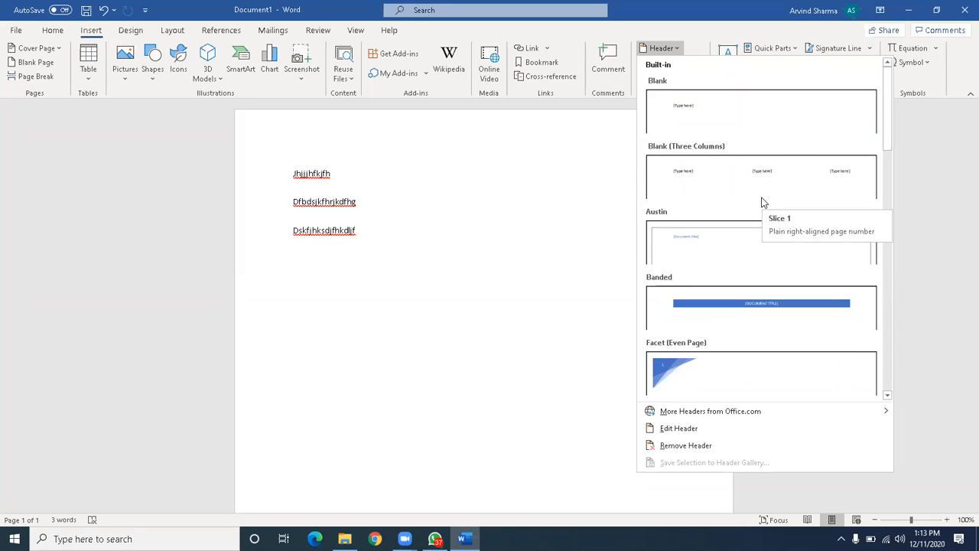
left_click(772, 113)
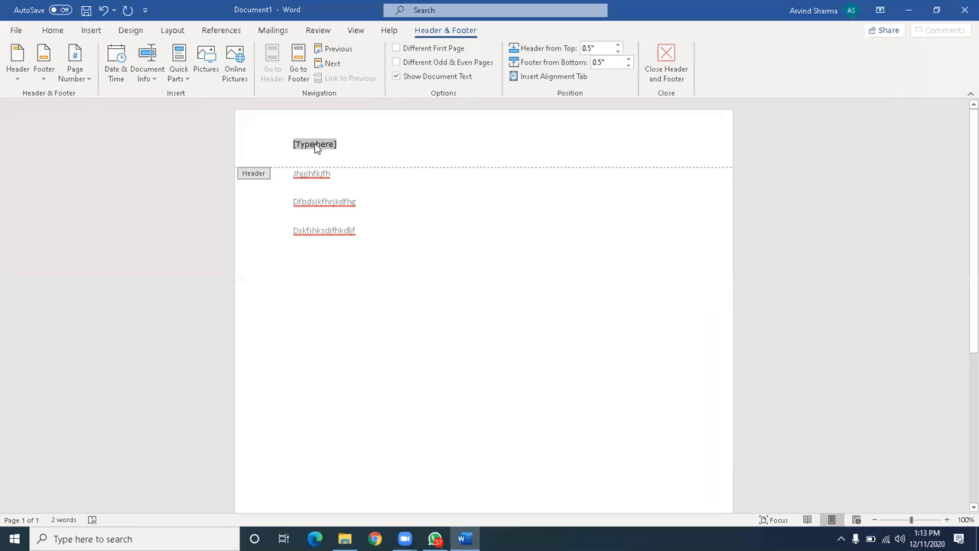
left_click(314, 147)
key("BackSpace")
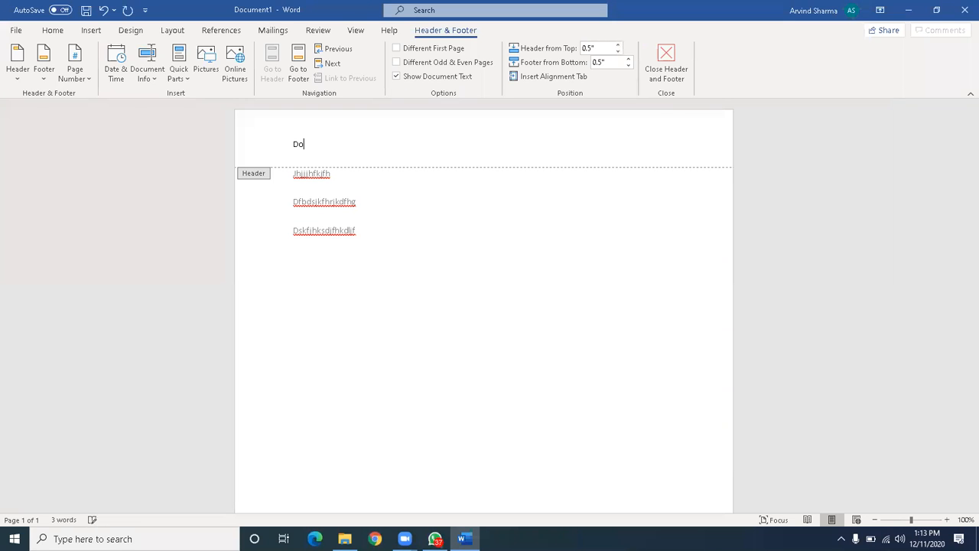
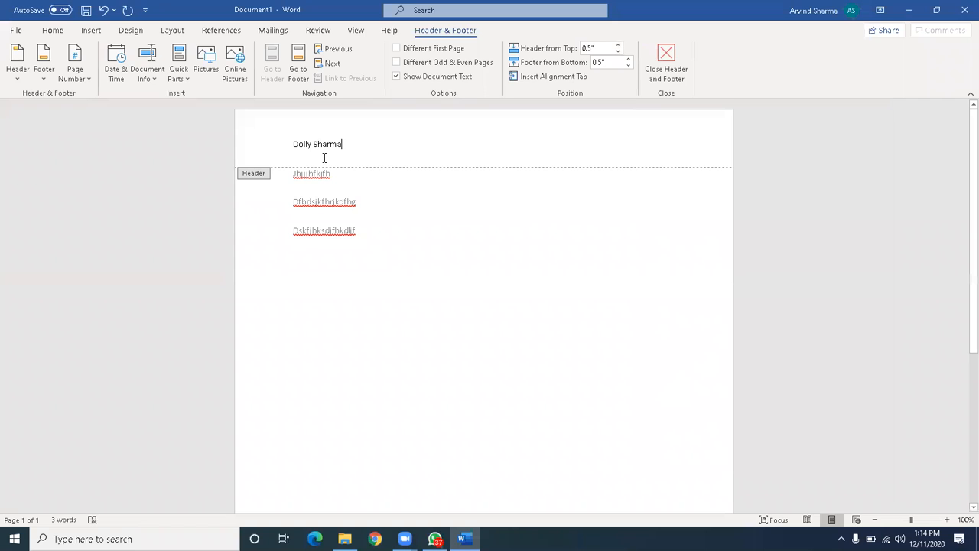
double_click(347, 243)
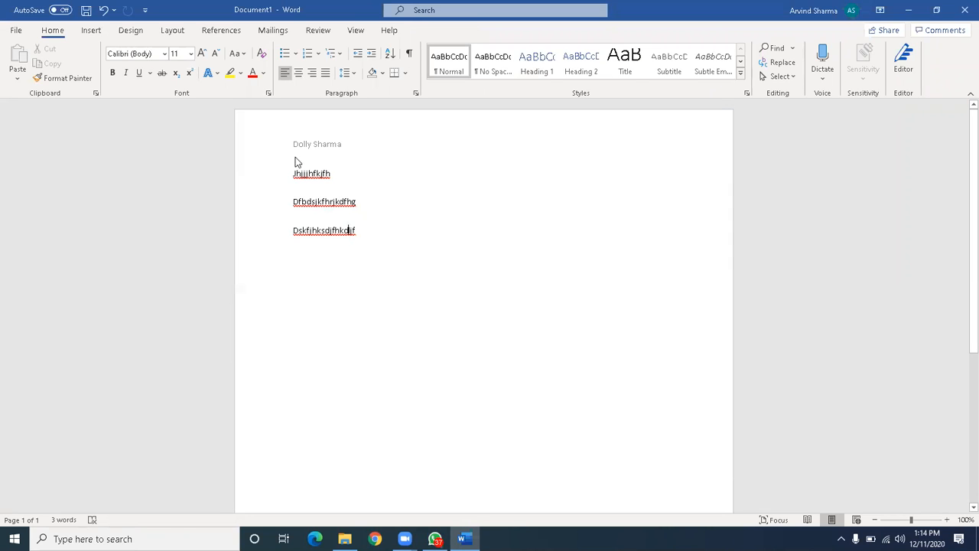
Check the body lines and the header name, then close header editing.
left_click(336, 145)
left_click(350, 233)
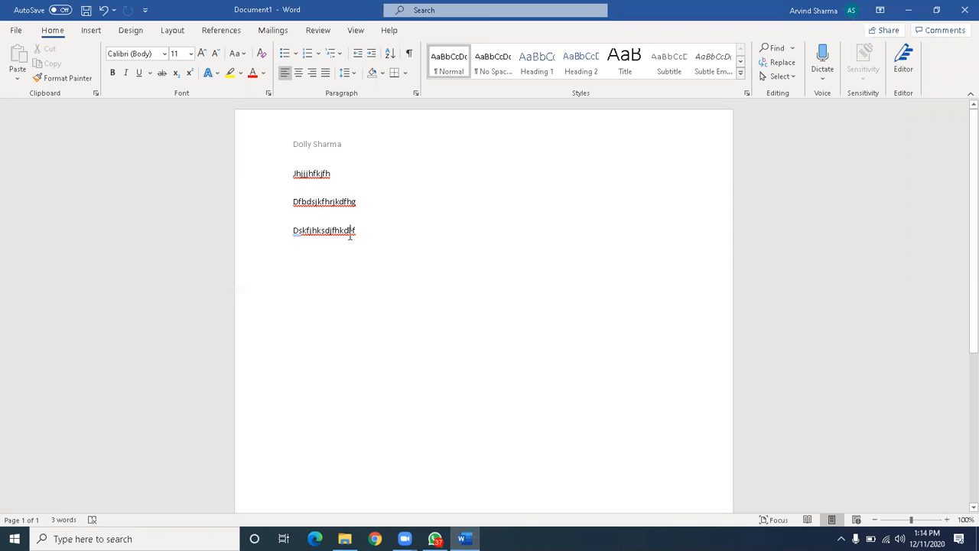
triple_click(339, 147)
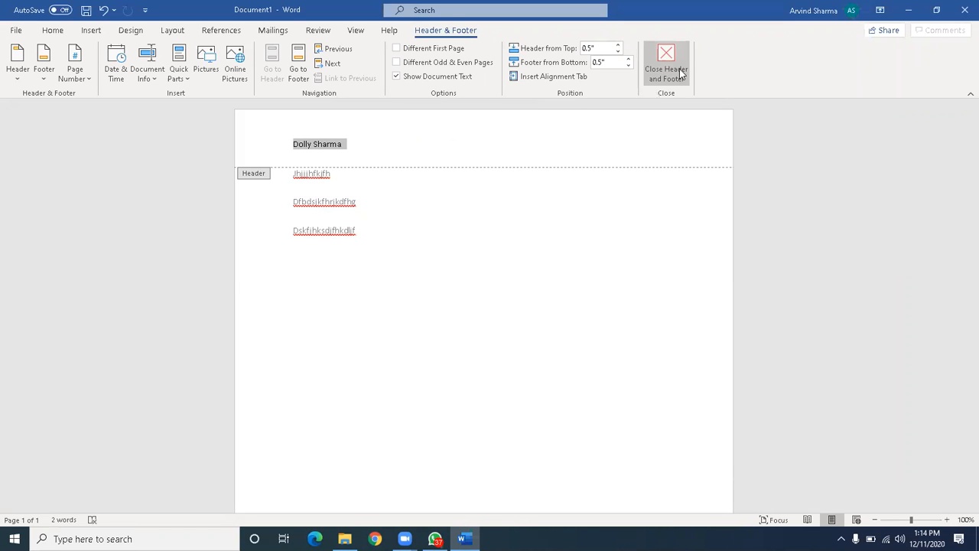
double_click(416, 256)
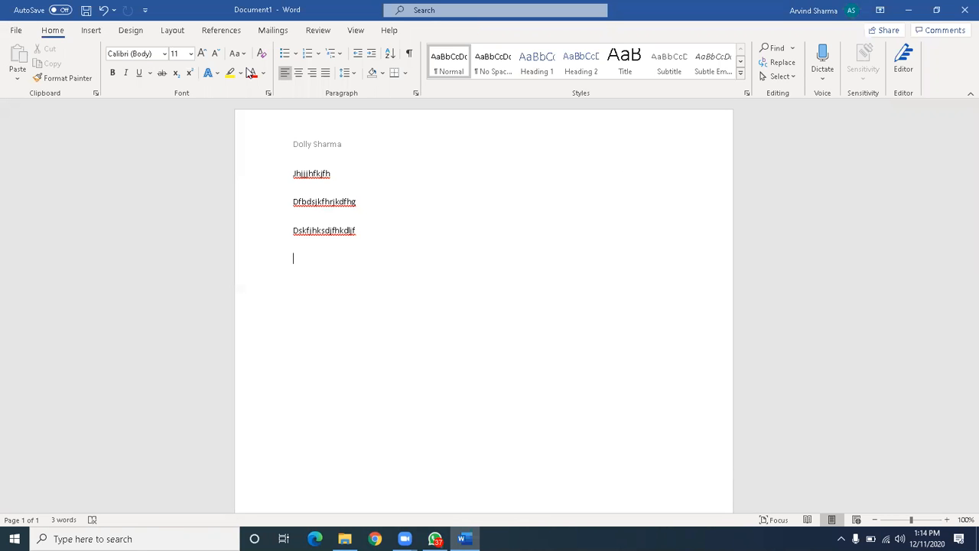
left_click(91, 30)
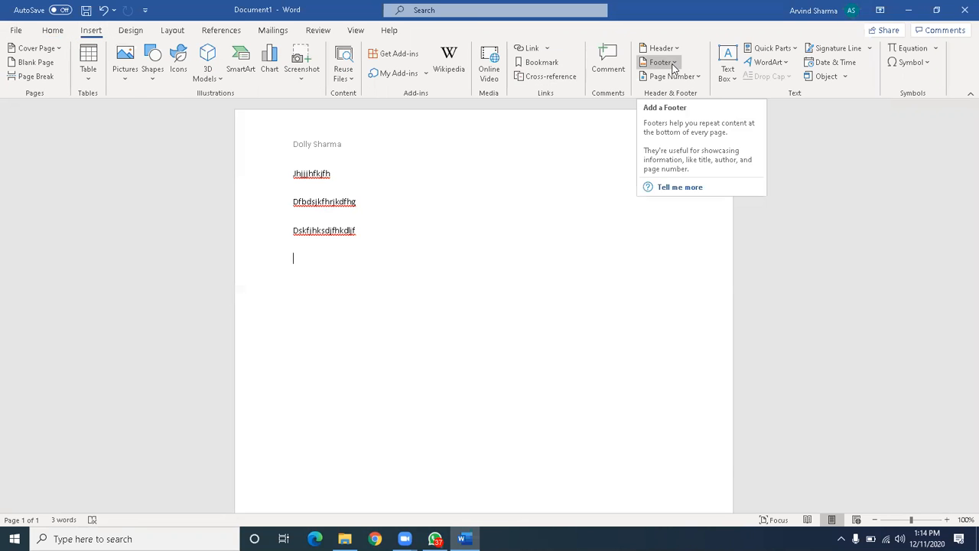
Insert a Blank (Three Columns) footer reading 'cvghfgh', 'hgfhjgvjnb' and 'hjkh'.
left_click(673, 67)
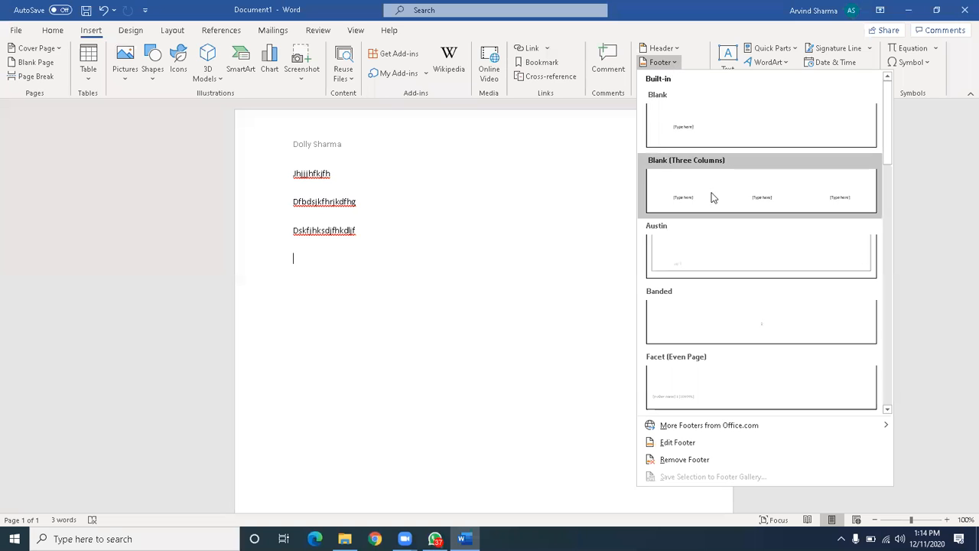
left_click(708, 187)
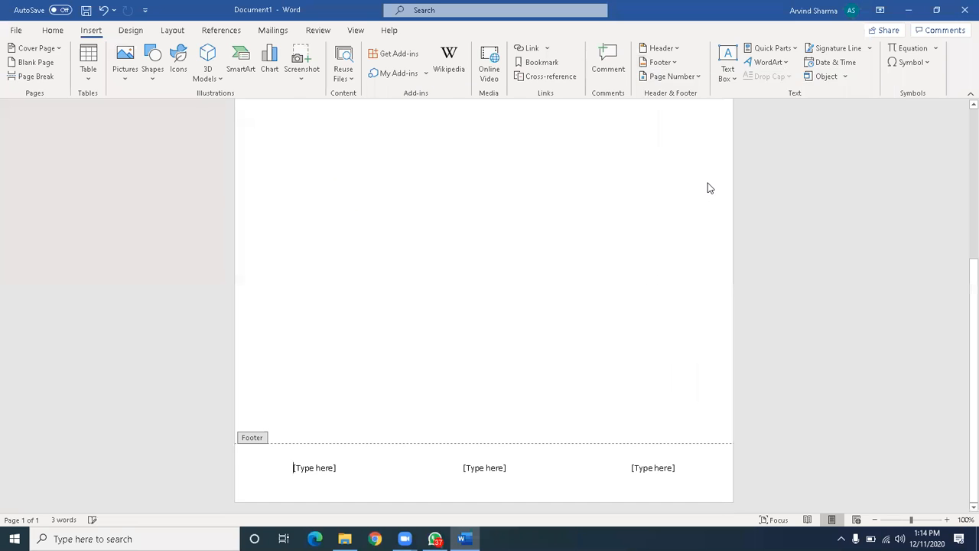
left_click(329, 468)
type("cvghfgh")
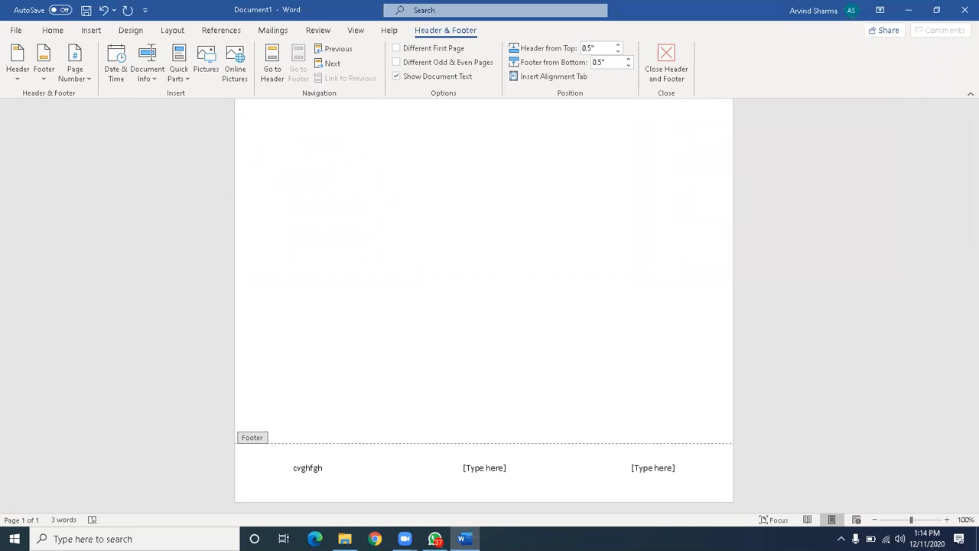
key("Tab")
type("hgfhjgvjnb")
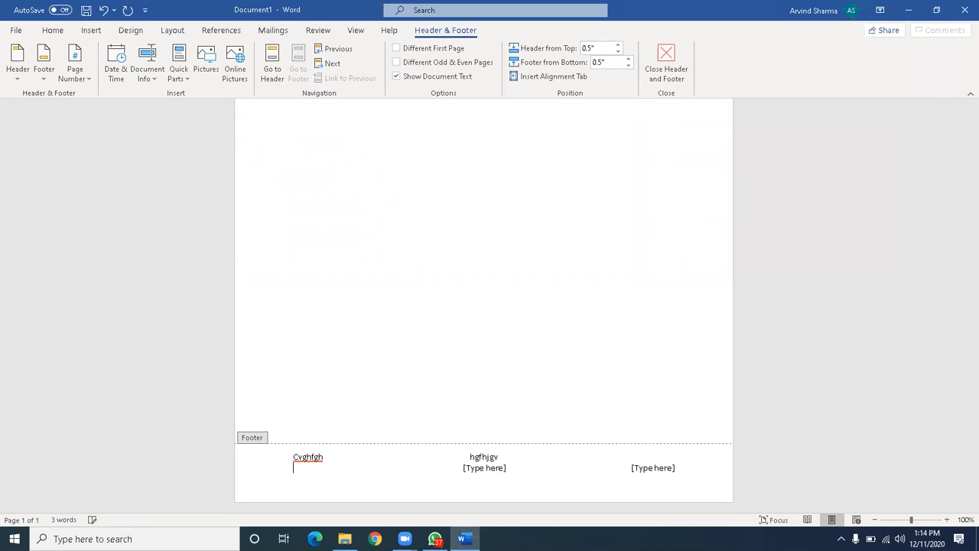
key("Tab")
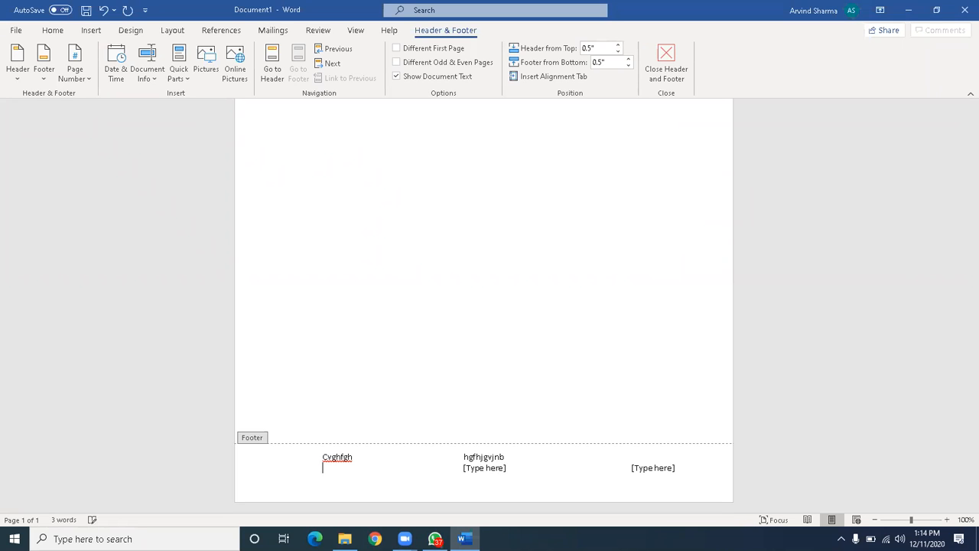
left_click(673, 469)
type("hjkh")
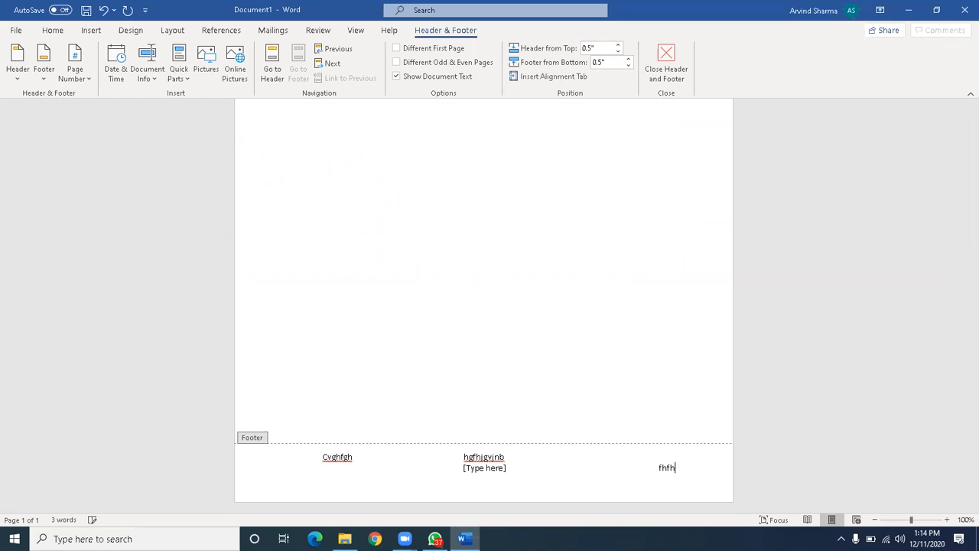
Close footer editing and return to the document body.
scroll(576, 304, "up", 3)
double_click(576, 304)
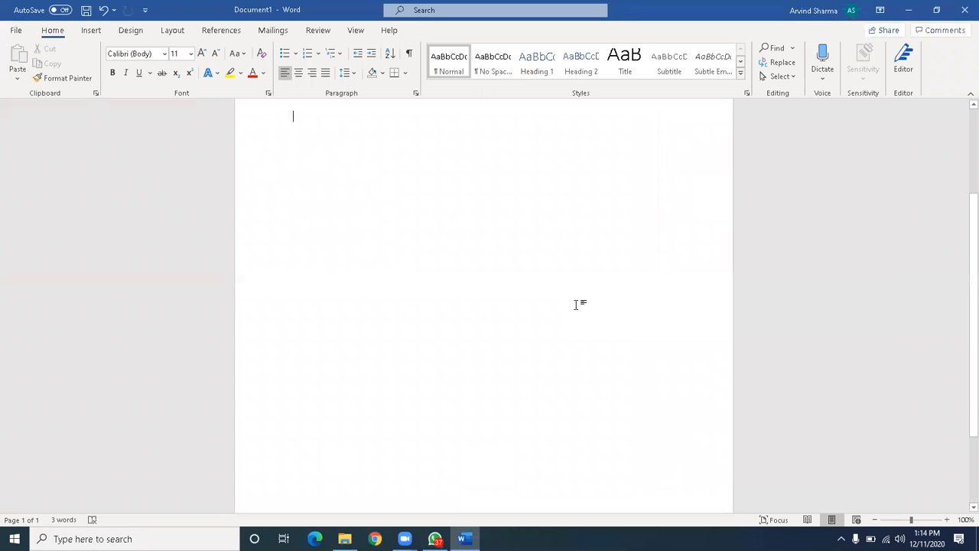
scroll(576, 304, "down", 3)
scroll(576, 304, "up", 5)
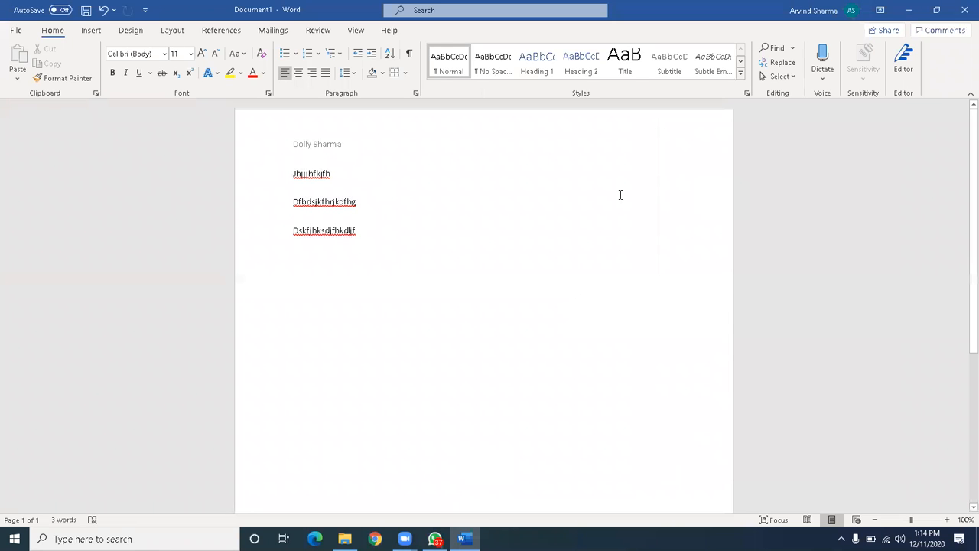
left_click(91, 30)
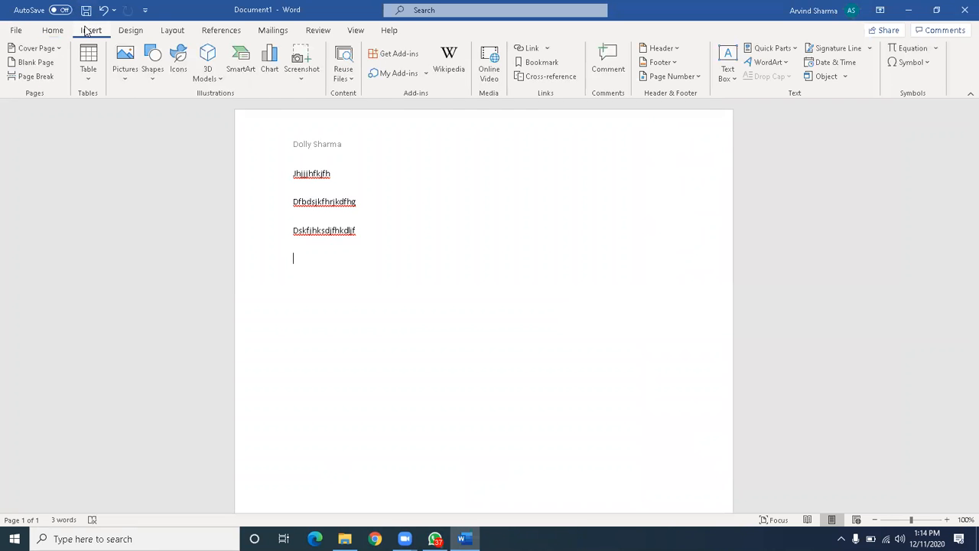
left_click(688, 83)
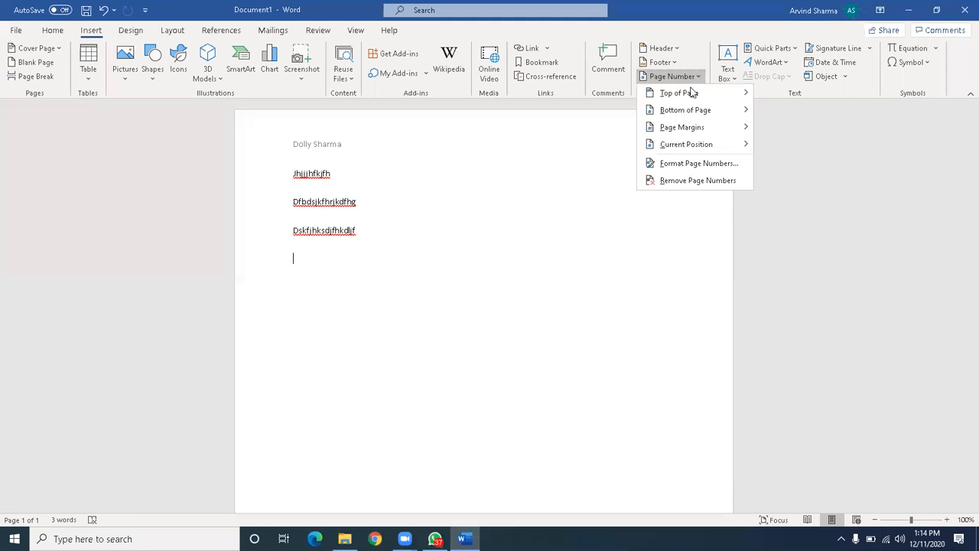
Insert a Top of Page Plain Number 1 header, leave only the typed 4, and close the header.
mouse_move(693, 96)
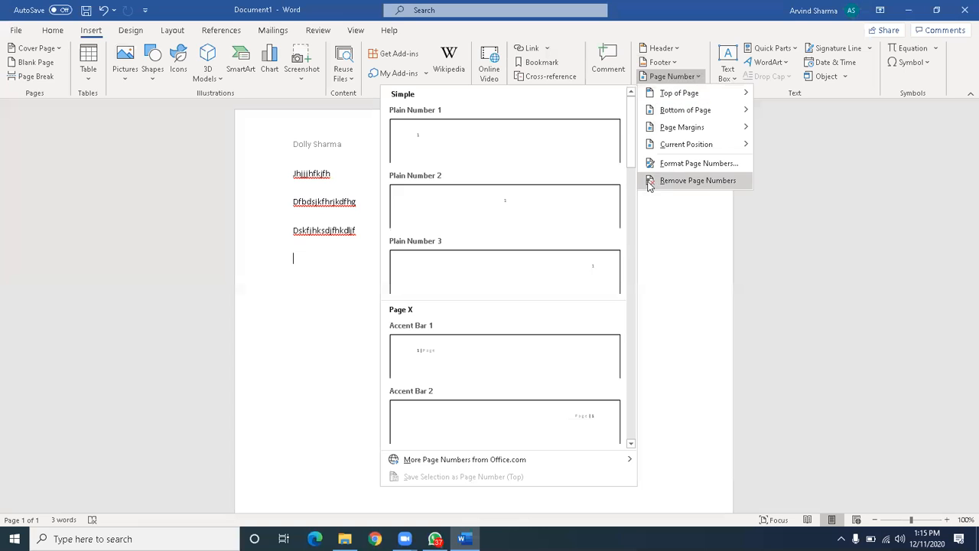
mouse_move(684, 145)
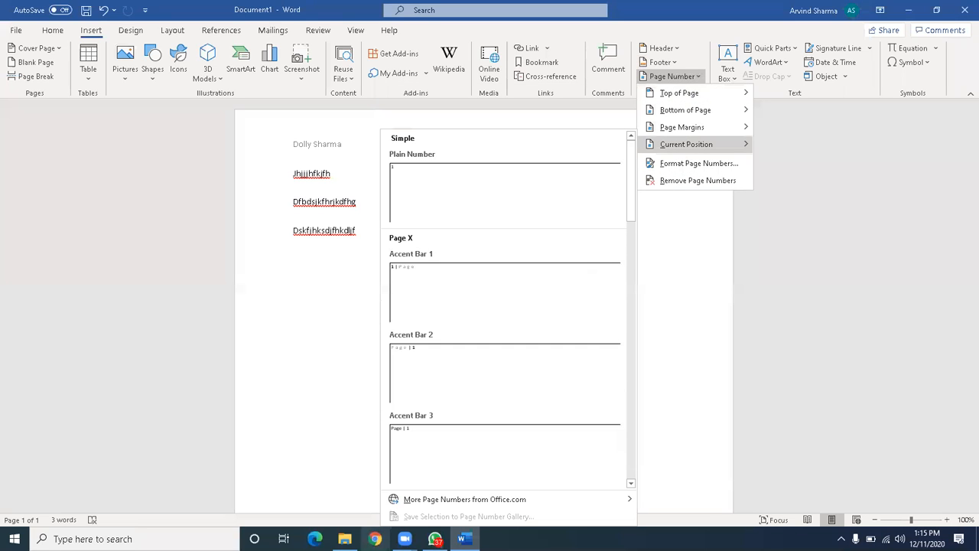
mouse_move(404, 538)
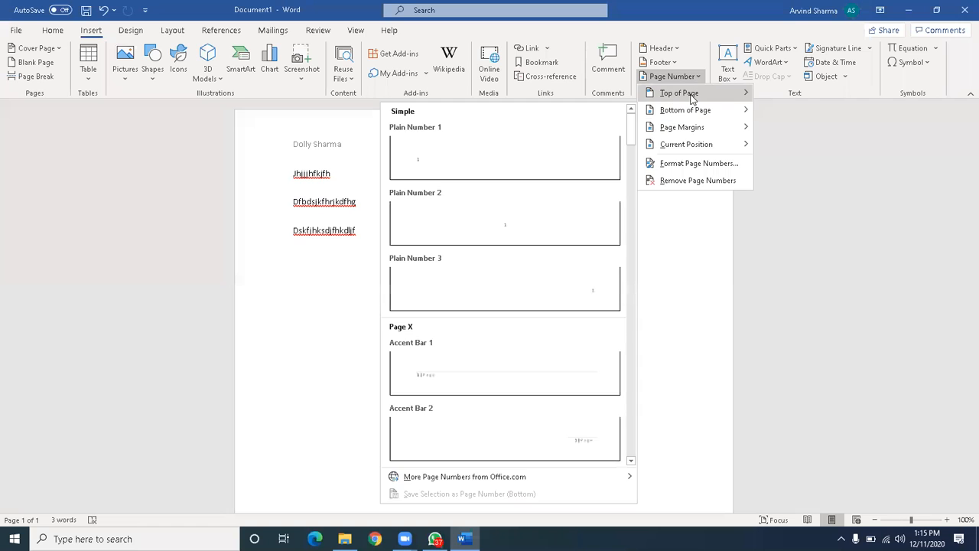
left_click(570, 138)
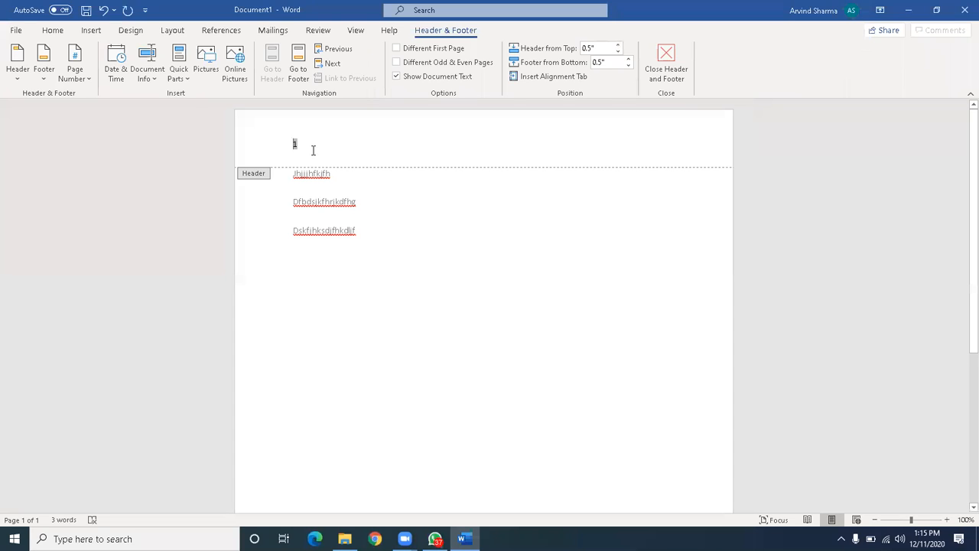
type("4")
key("BackSpace")
key("BackSpace")
double_click(319, 259)
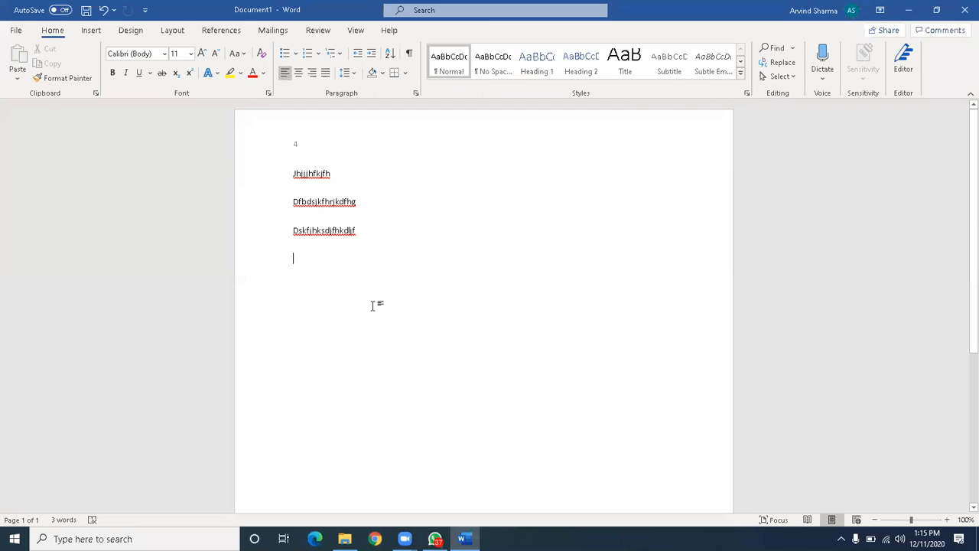
scroll(374, 304, "down", 4)
scroll(373, 305, "up", 5)
Insert the date in the long weekday format, Friday, December 11, 2020.
left_click(91, 31)
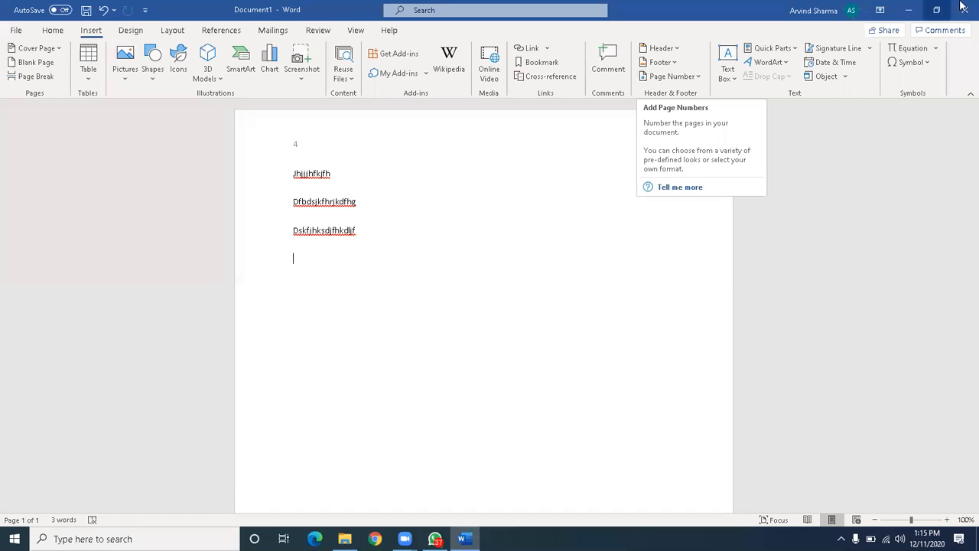
left_click(855, 66)
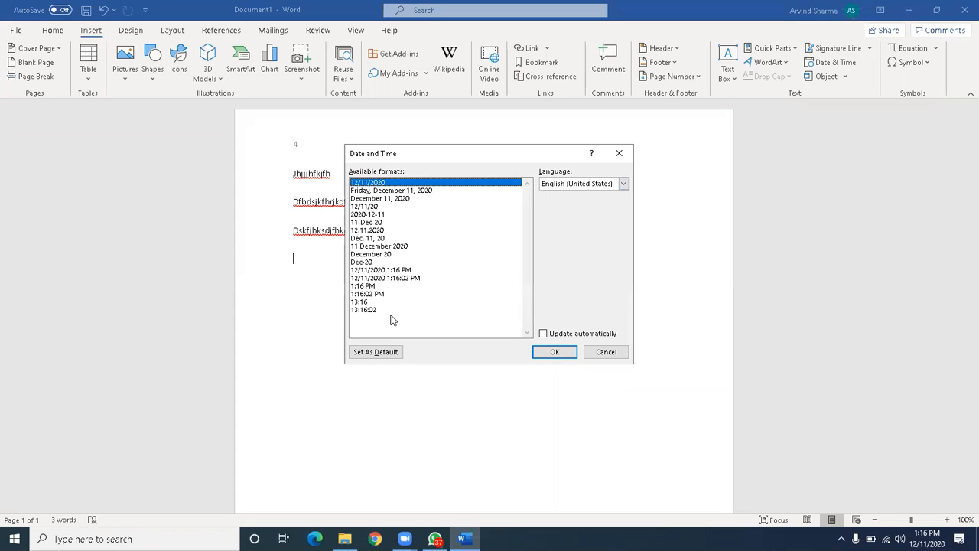
left_click_drag(386, 310, 392, 184)
left_click(388, 192)
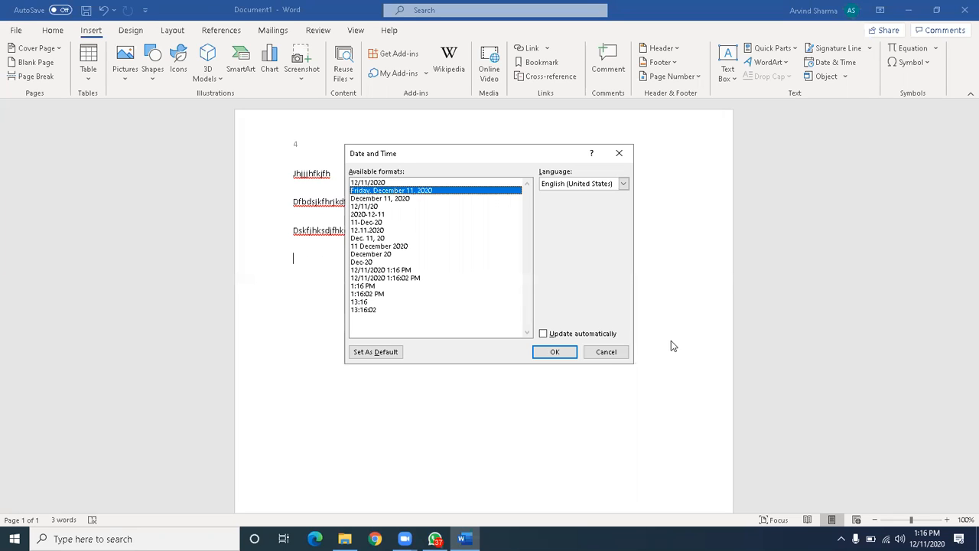
left_click(567, 352)
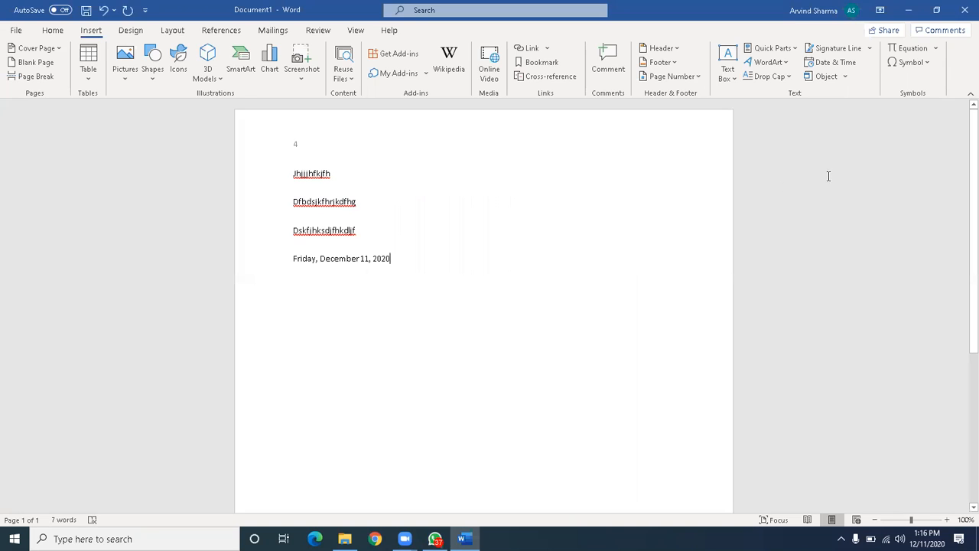
left_click(929, 54)
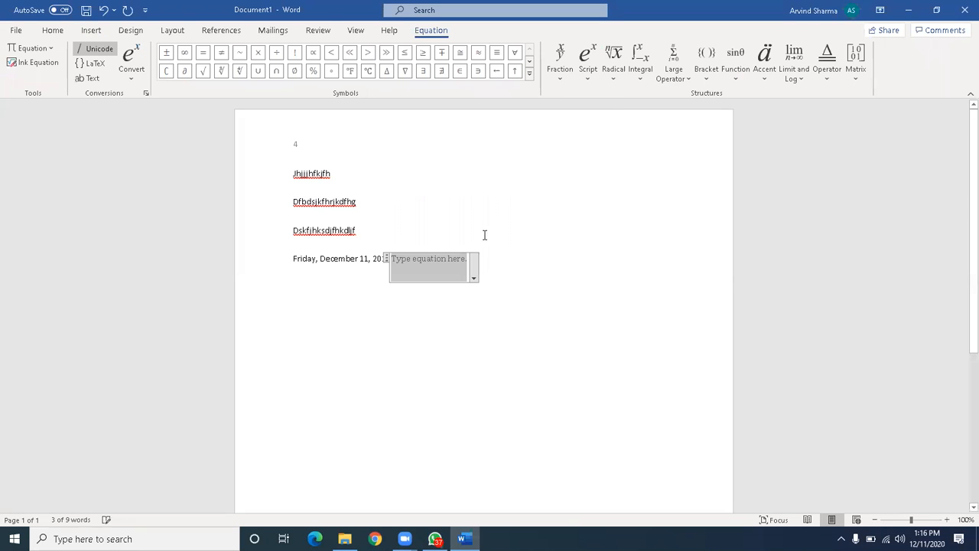
Type 'bgbjgjjbjkhbjkbjmbkjbk' into the equation and finish editing it.
type("bgbjgj")
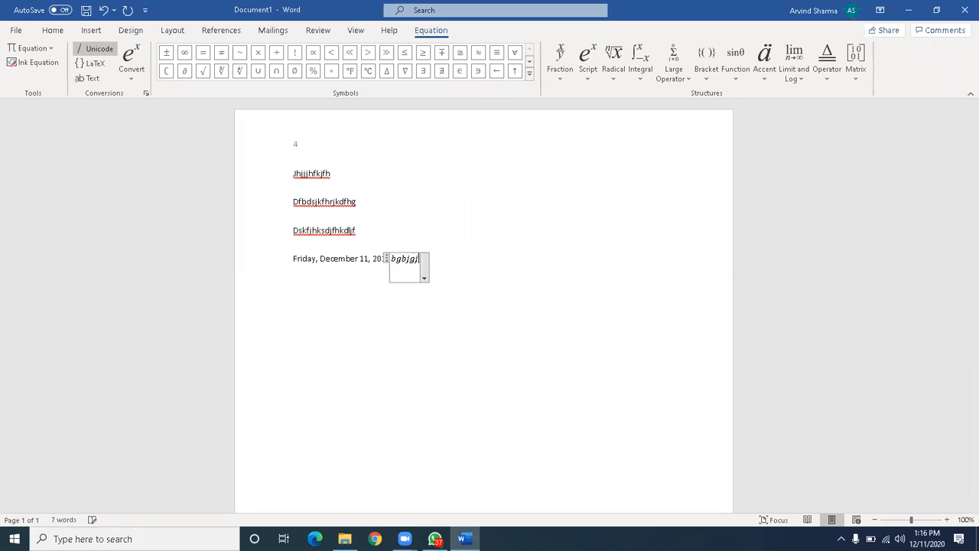
type("jbjkhbjkbjmbkjbk")
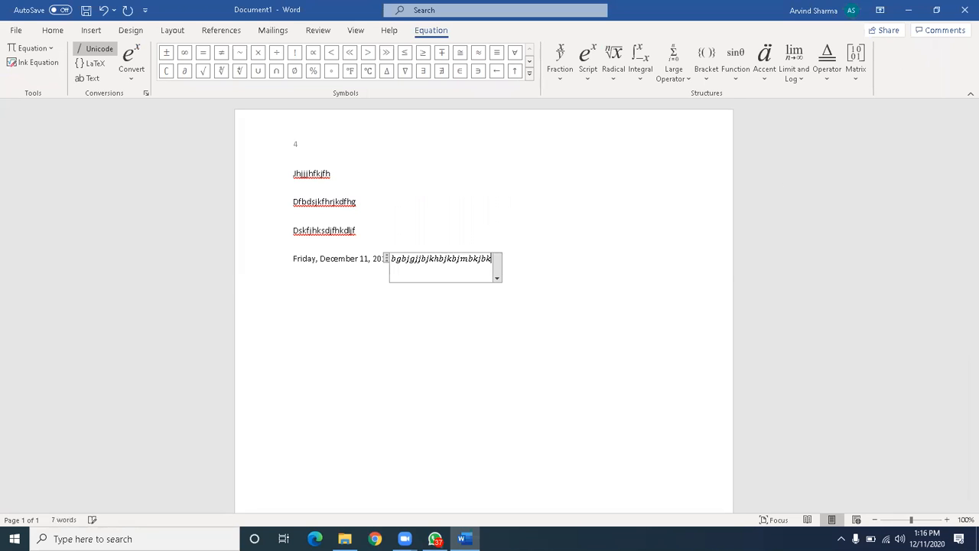
key("Left")
key("Left")
key("Left")
key("Left")
key("Left")
key("Left")
key("Left")
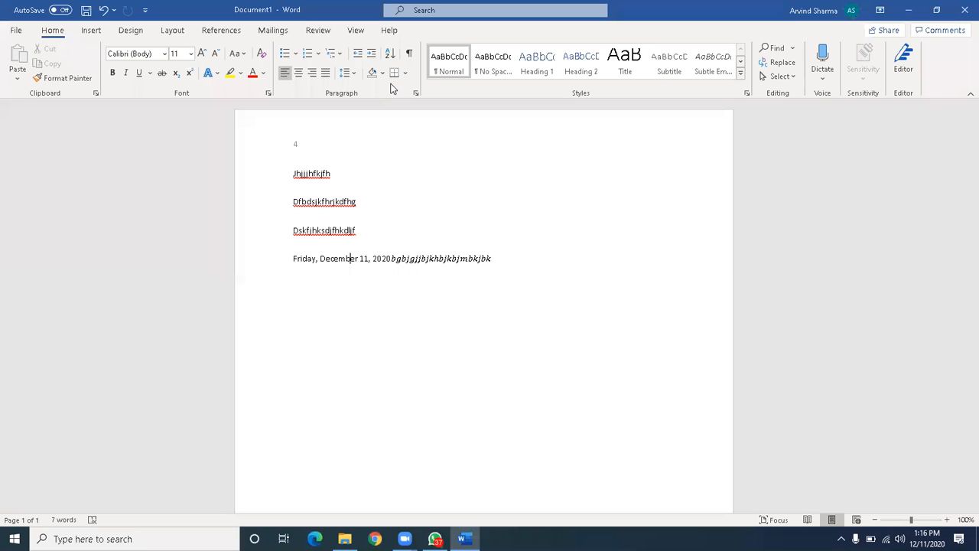
left_click(91, 31)
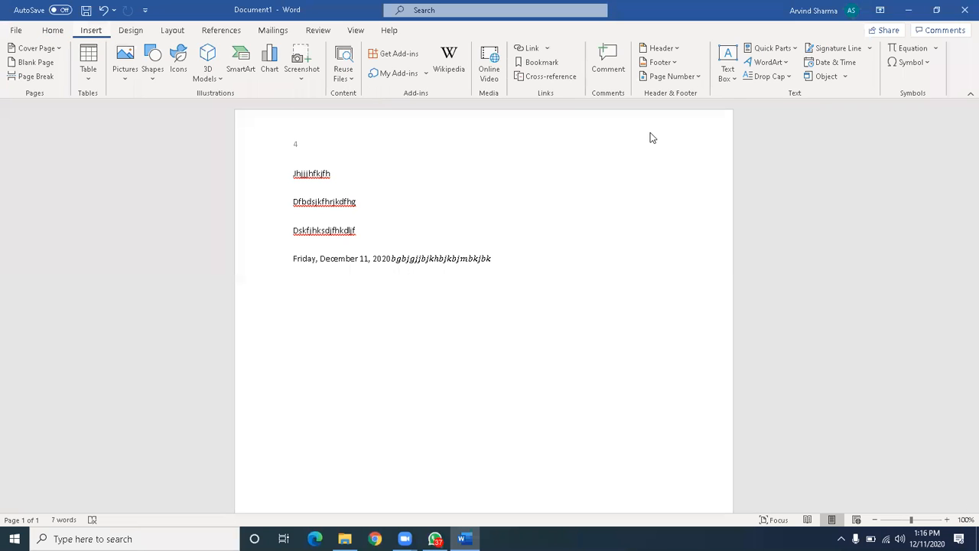
left_click(926, 61)
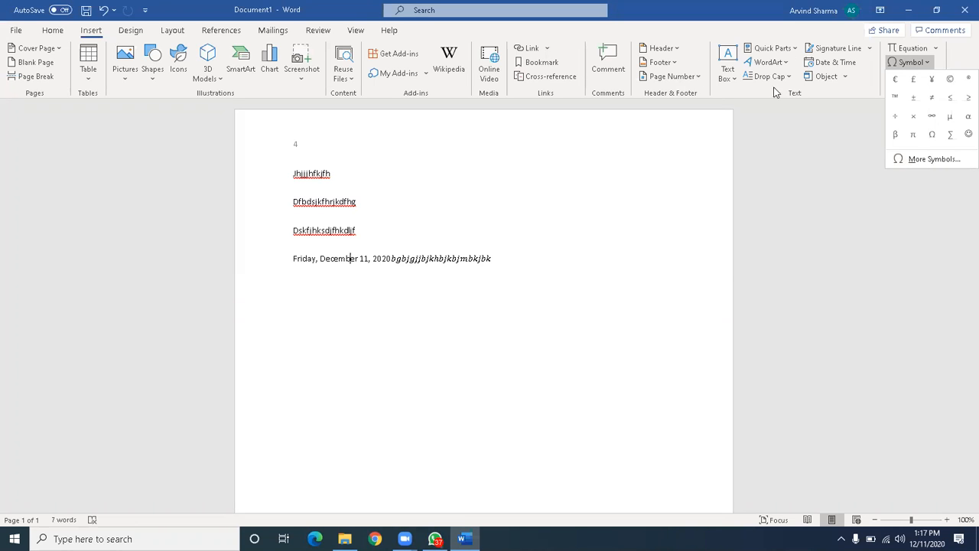
left_click(502, 183)
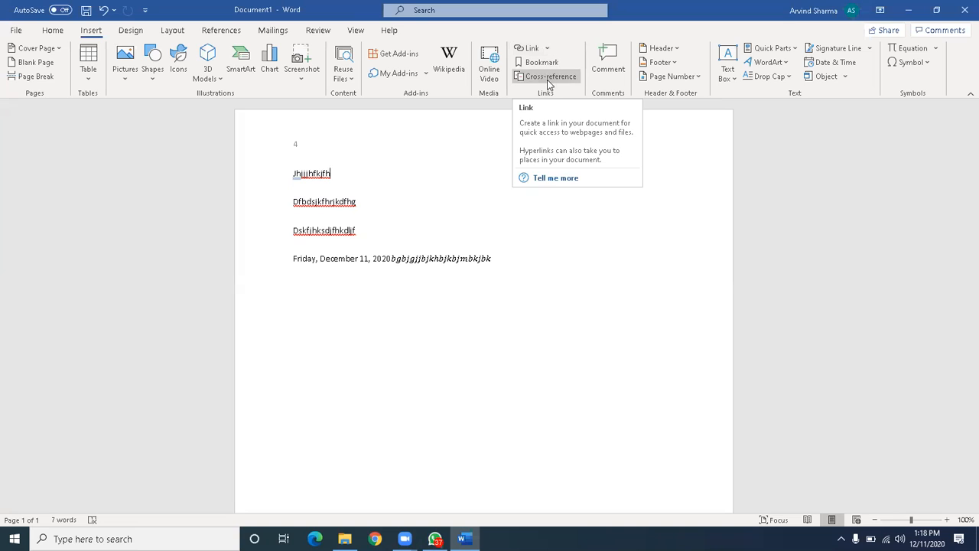
Dismiss the empty hyperlink dialog, select the first line, and open Insert Link.
left_click(540, 52)
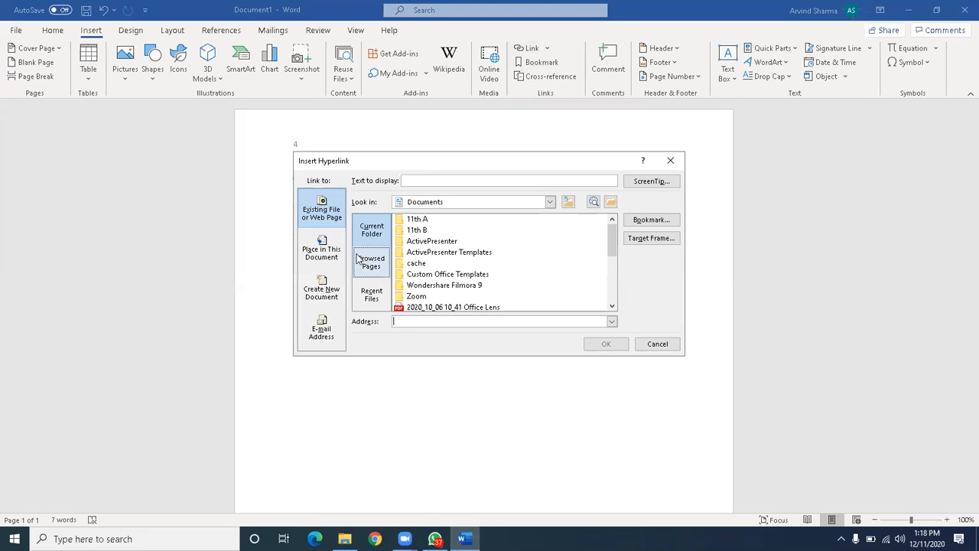
left_click(669, 160)
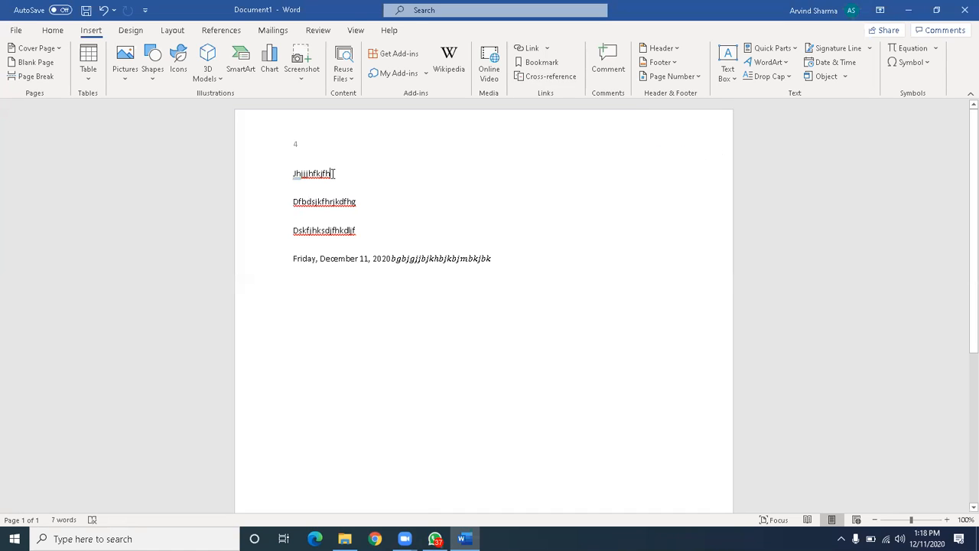
left_click_drag(333, 174, 289, 174)
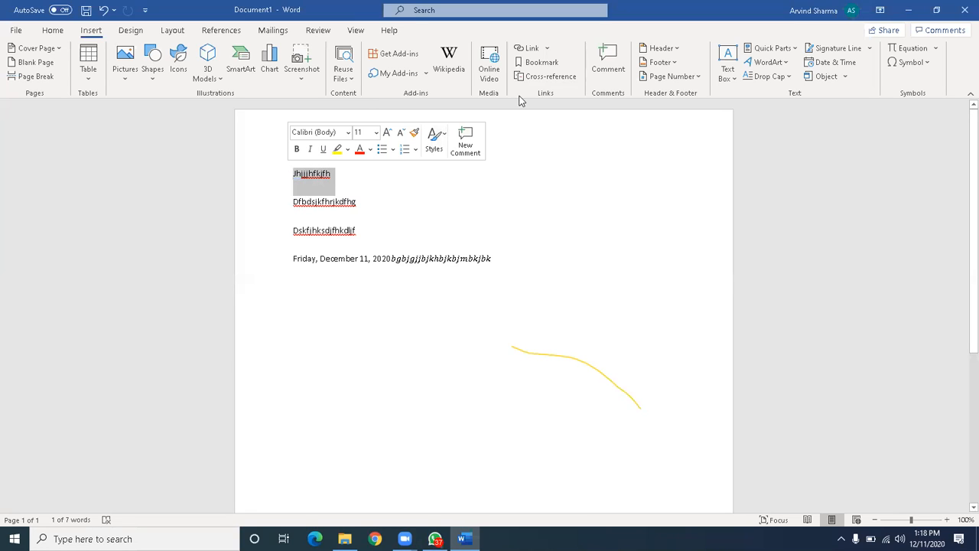
left_click(537, 53)
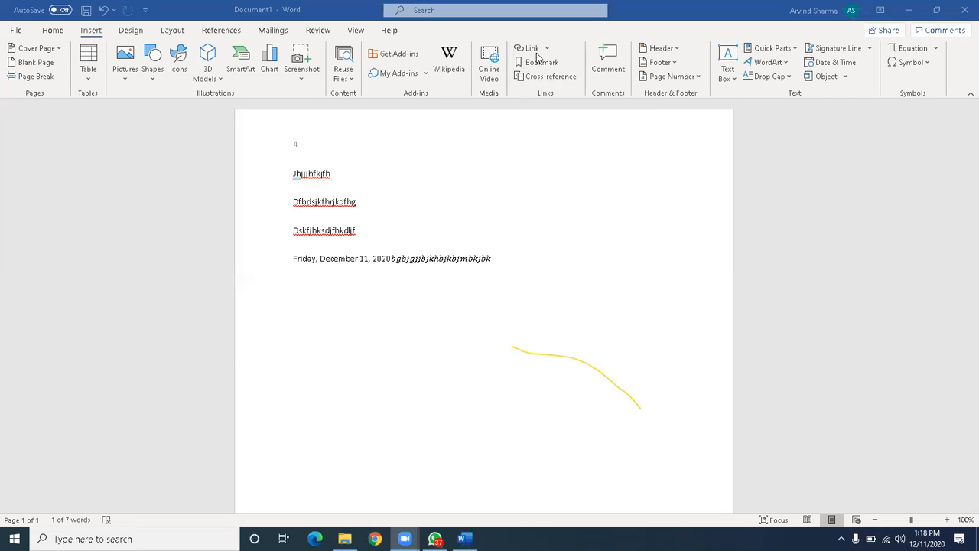
left_click(537, 55)
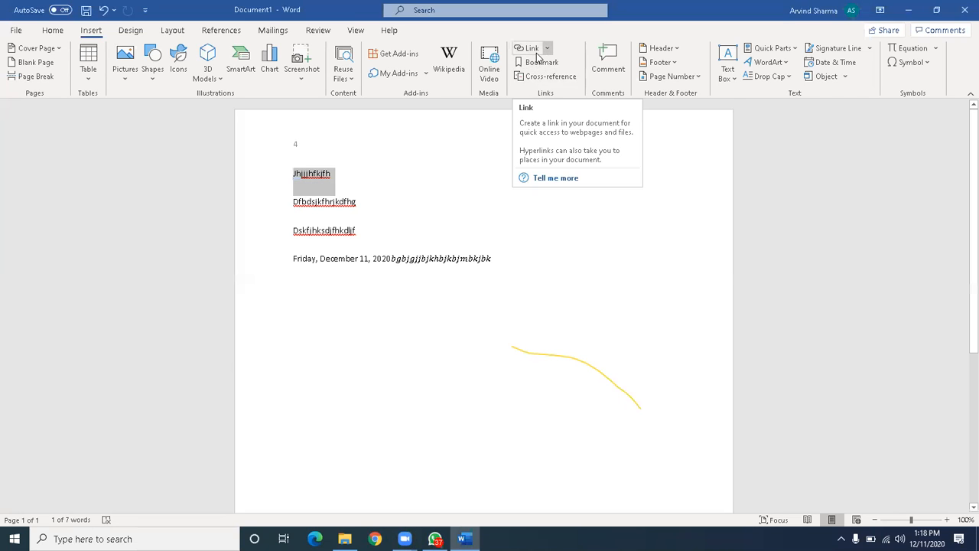
left_click(537, 55)
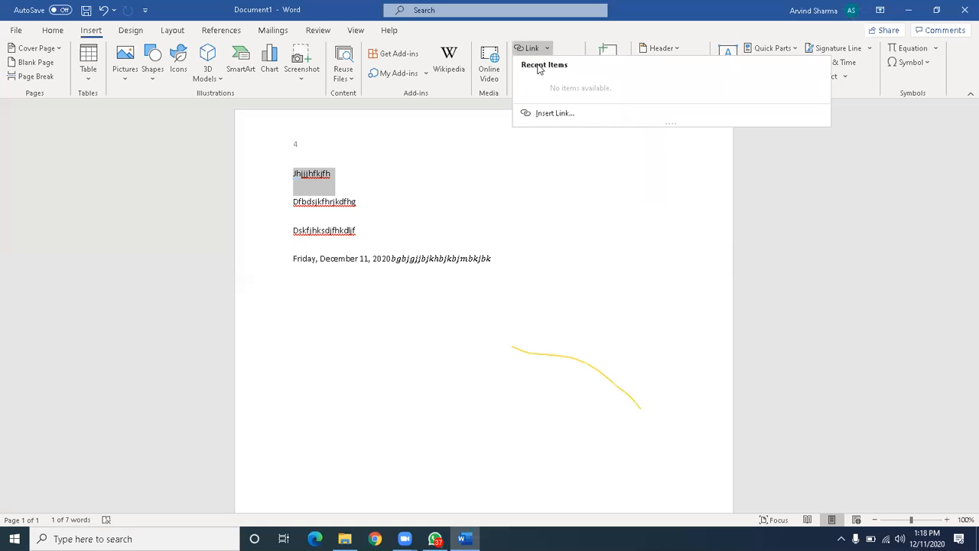
left_click(548, 112)
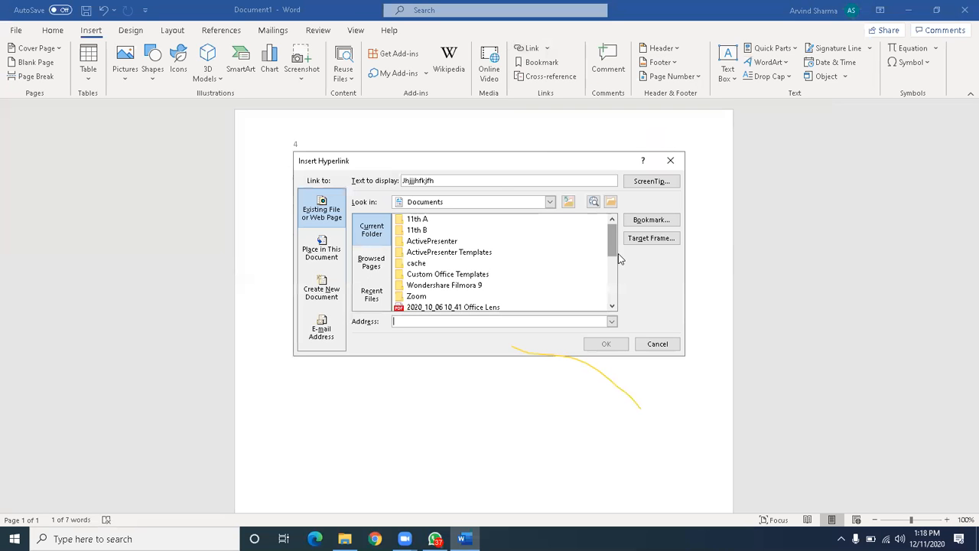
Choose the Inauration_PPT file from Documents as the link target and confirm.
left_click(613, 306)
left_click(612, 306)
left_click(612, 306)
left_click(612, 306)
left_click(613, 306)
left_click(612, 306)
left_click(613, 306)
left_click(613, 306)
left_click(613, 306)
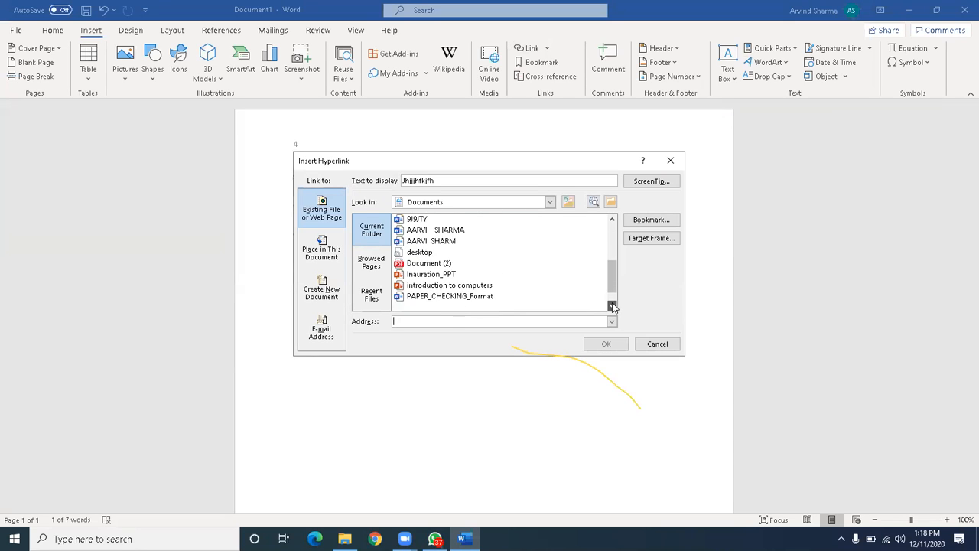
left_click(613, 306)
left_click(613, 306)
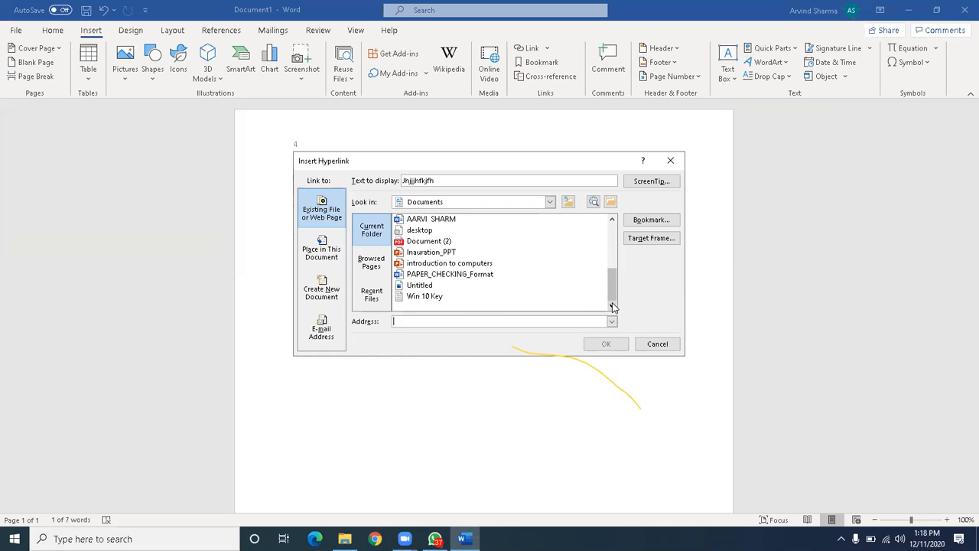
left_click(430, 254)
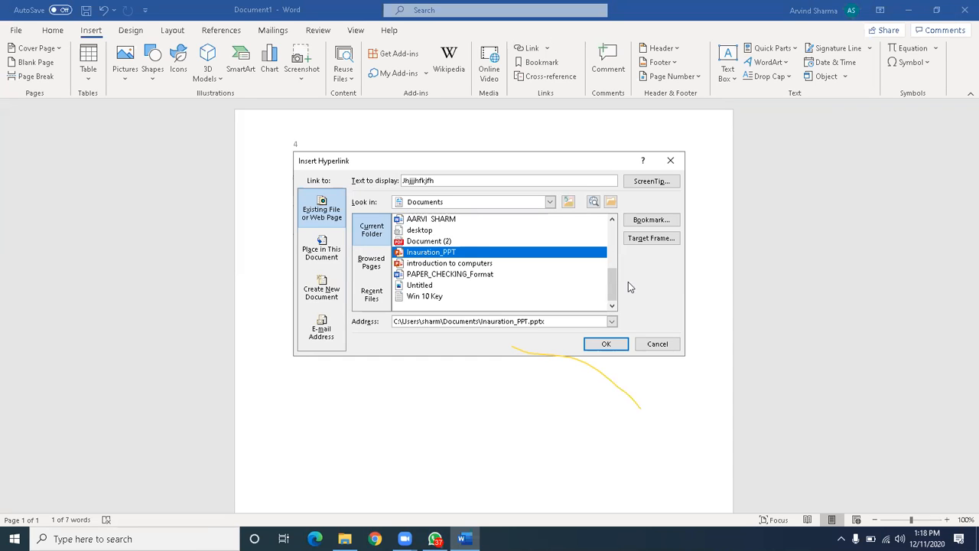
left_click(604, 345)
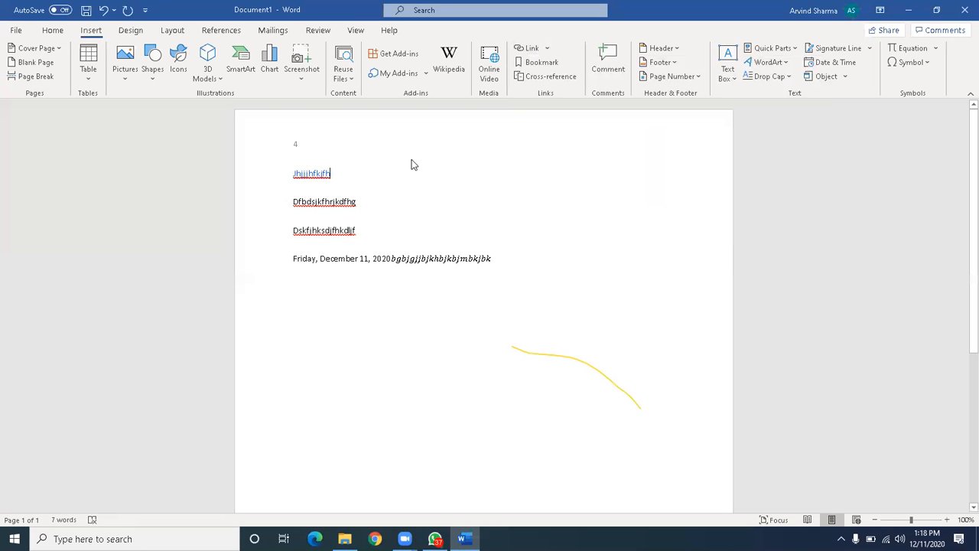
mouse_move(314, 175)
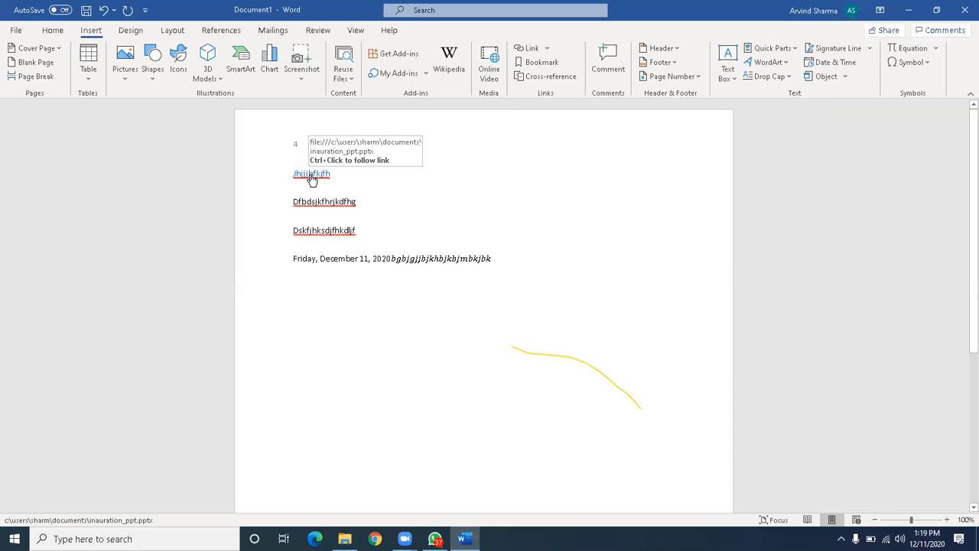
left_click(312, 177, "ctrl")
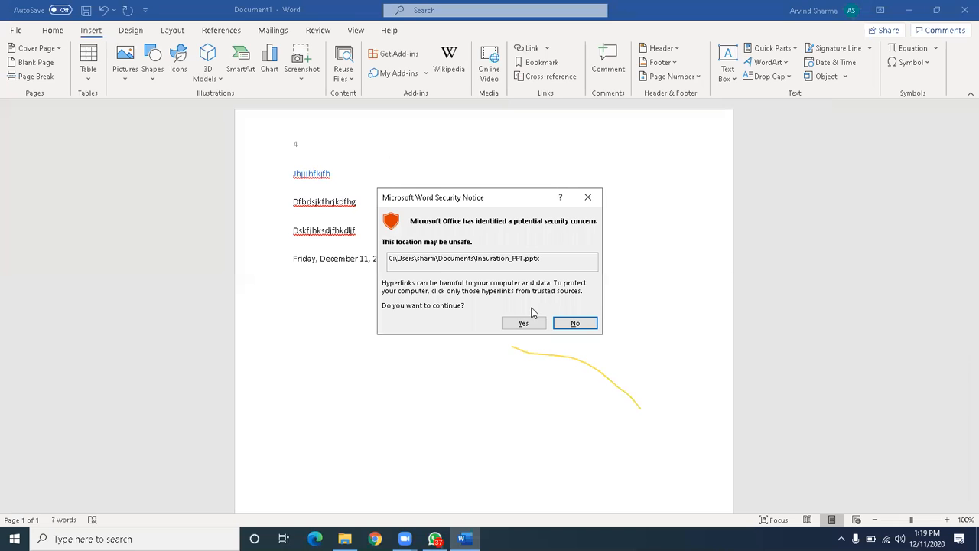
left_click(586, 198)
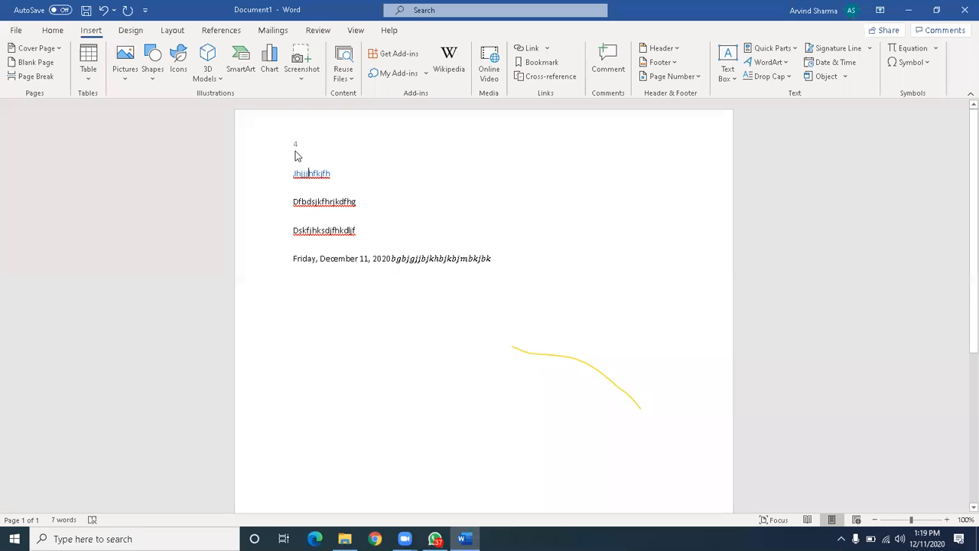
Open and dismiss Cross-reference, then select text in the first two paragraphs.
left_click(549, 83)
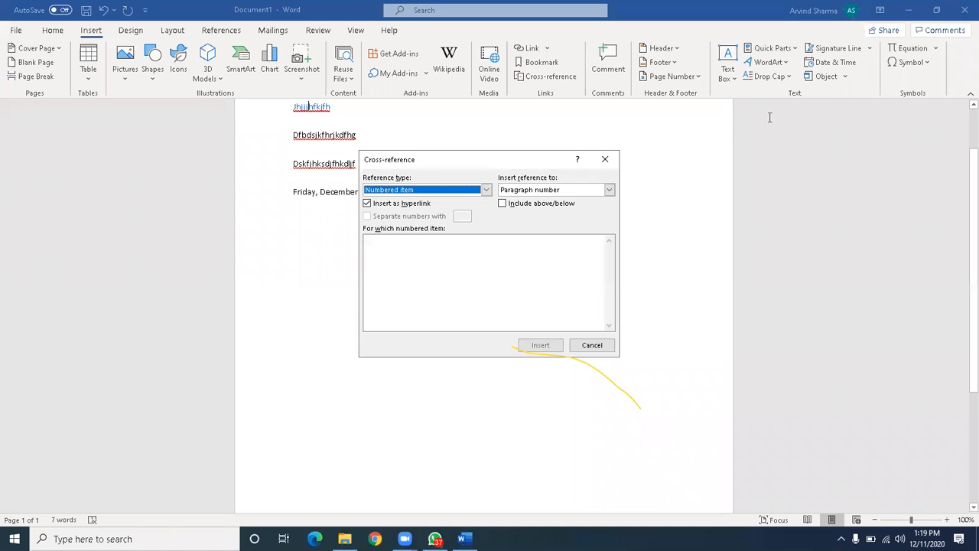
left_click(605, 159)
left_click(343, 107)
left_click_drag(343, 107, 294, 107)
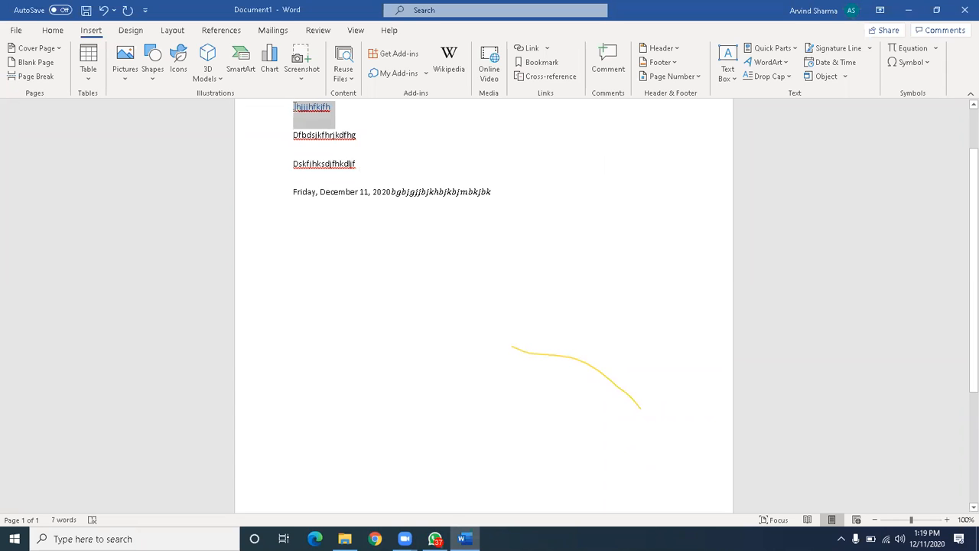
left_click(474, 106)
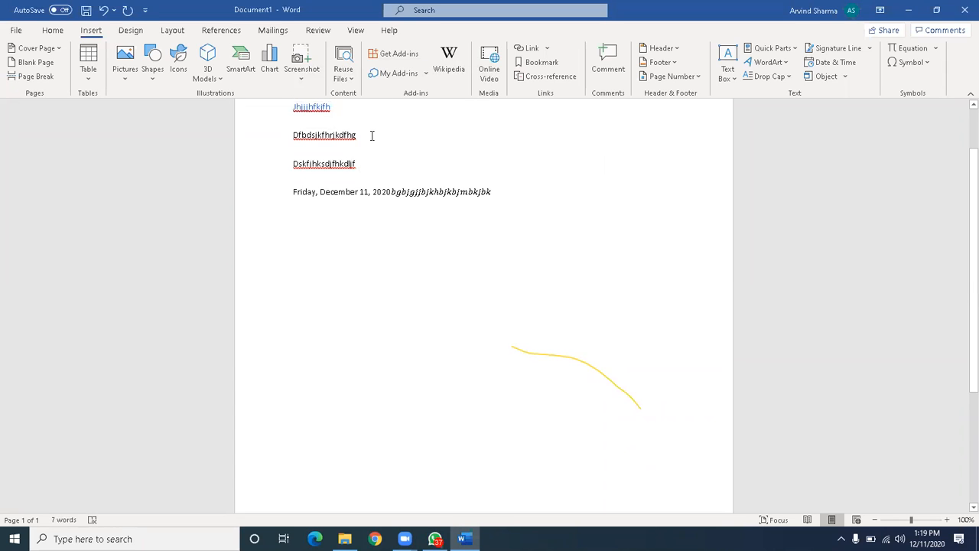
triple_click(345, 136)
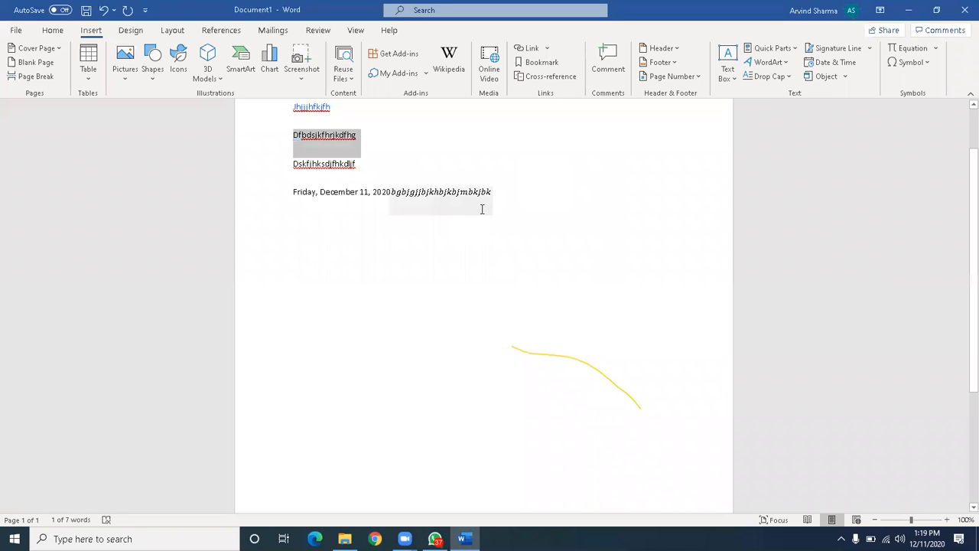
Split the equation with a page break, pushing part onto a new page 2.
left_click(512, 189)
left_click(513, 189)
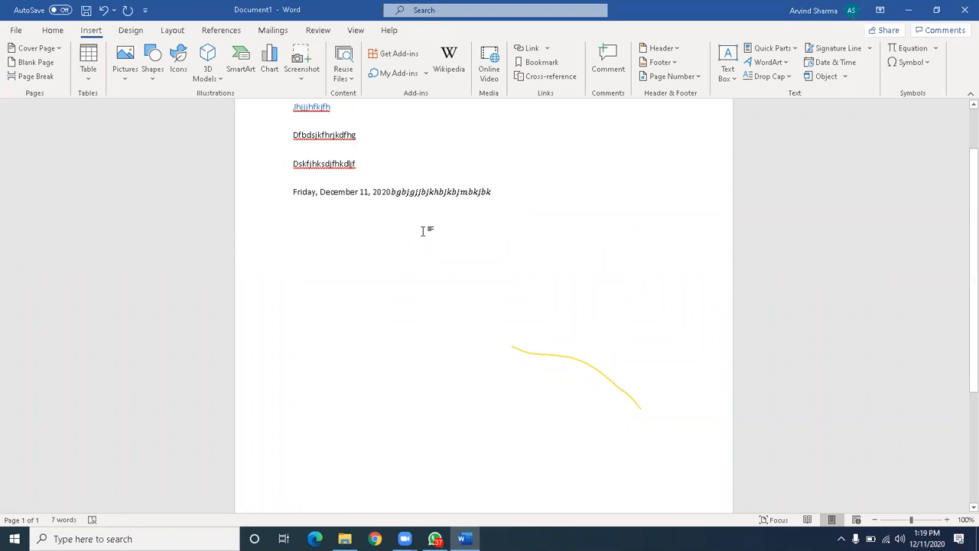
left_click(422, 231)
key("ctrl+Return")
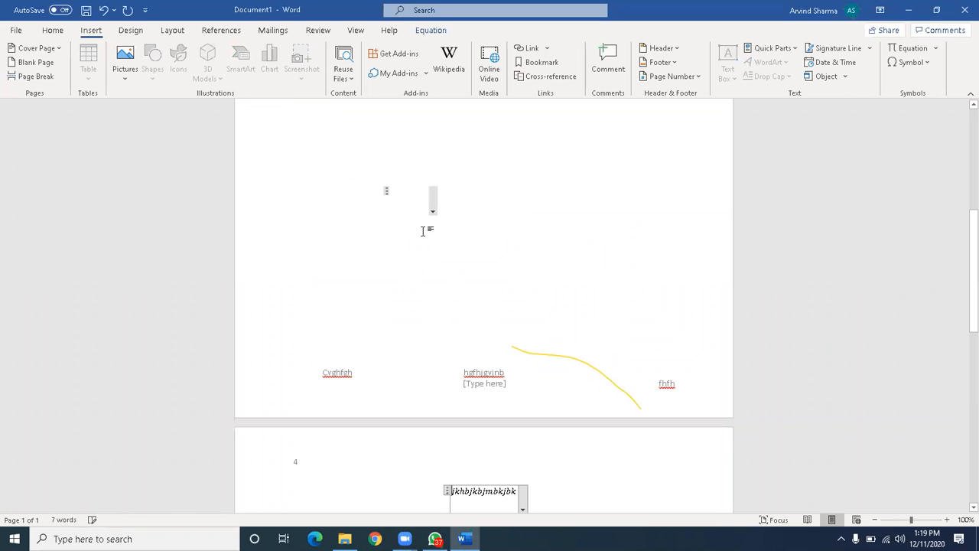
scroll(426, 235, "down", 3)
scroll(426, 236, "down", 5)
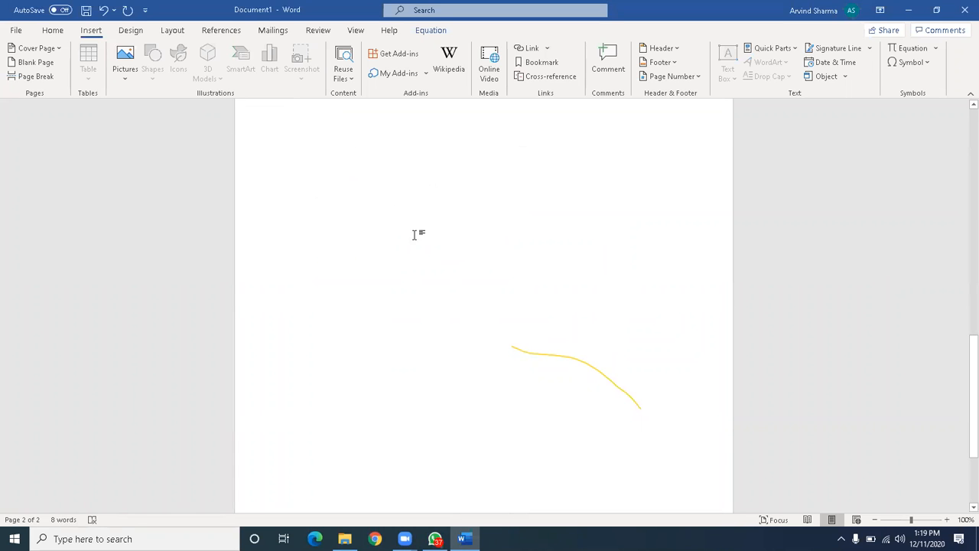
Type lines 'gfvhjdsgbvhc', 'sdvmndsbvd' and 'dsvbcnx vnxcb' above the equation on page 2.
left_click(404, 241)
type("gfvhjdsgbvhcjkhbjkbjmbkjbk")
key("Return")
type("sdvmndsbvd")
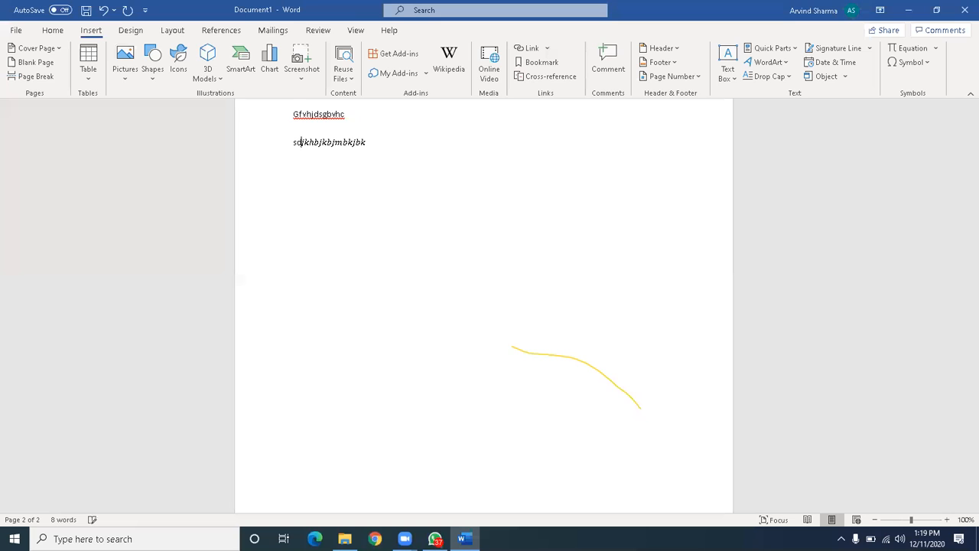
key("Return")
type("dsvbcnx vnxcb")
key("Return")
Type 'sdvcjsdnbcv', put the equation on its own line, and select the Dfbdsjkfhrjkdfhg line.
type("sdvcjsdnbcv")
key("Return")
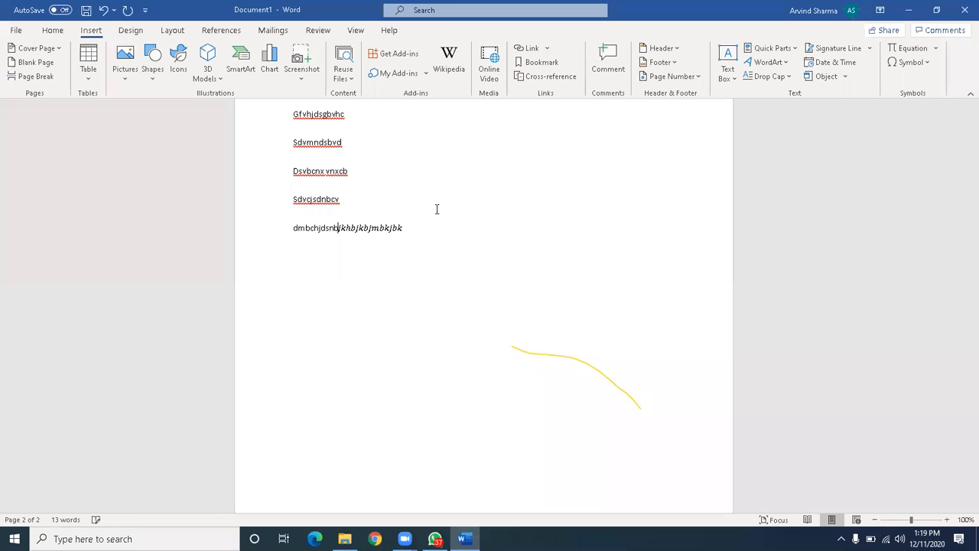
scroll(443, 203, "up", 10)
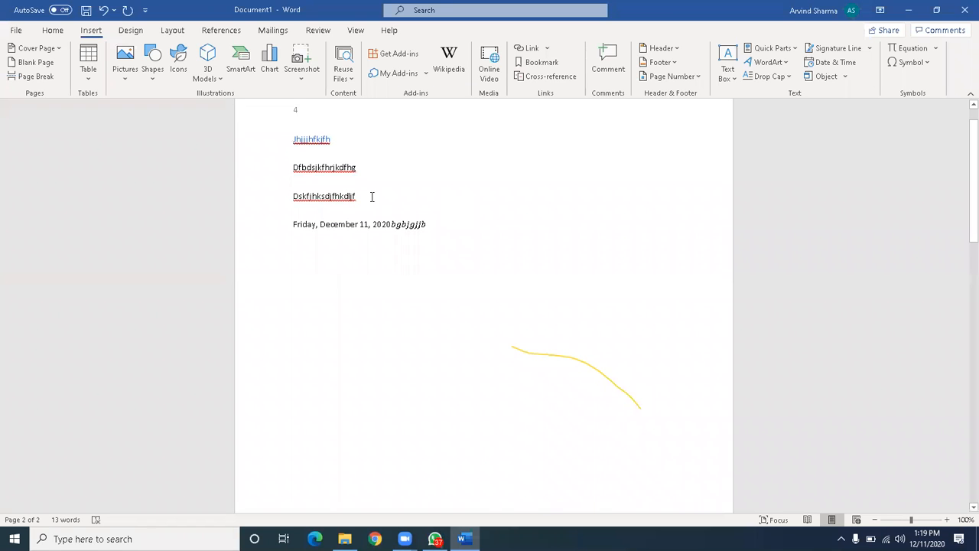
left_click(374, 168)
left_click_drag(370, 168, 290, 164)
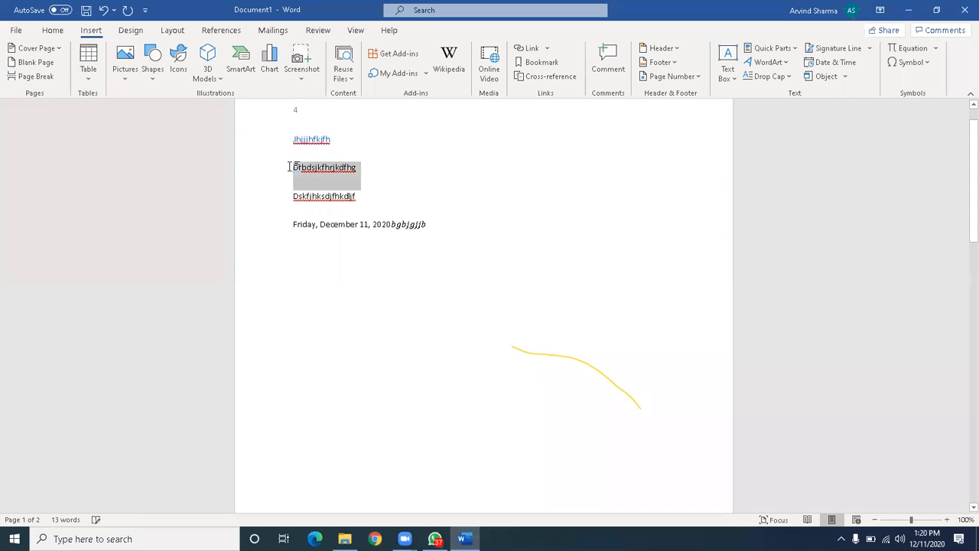
In Cross-reference, try Heading with paragraph text and page number, toggling hyperlink and above/below.
left_click(557, 76)
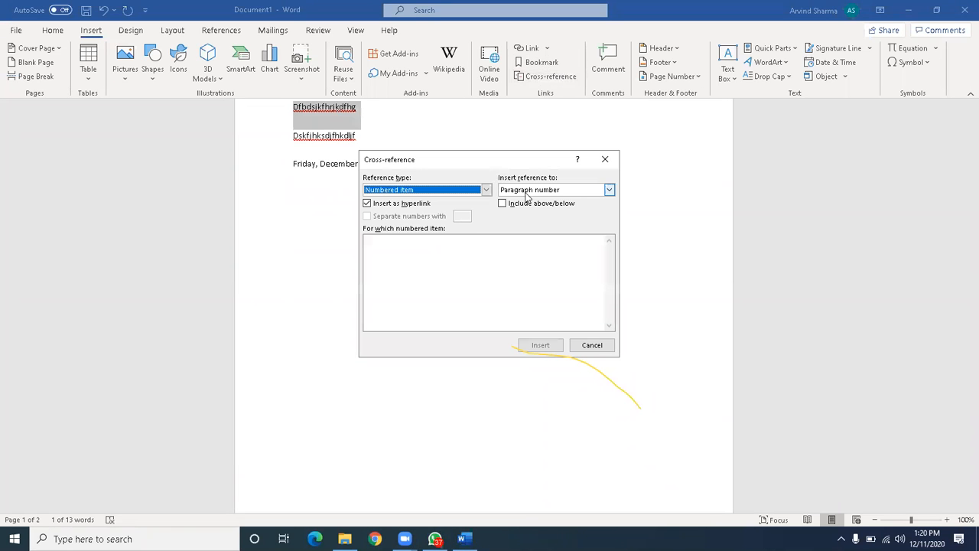
left_click(610, 190)
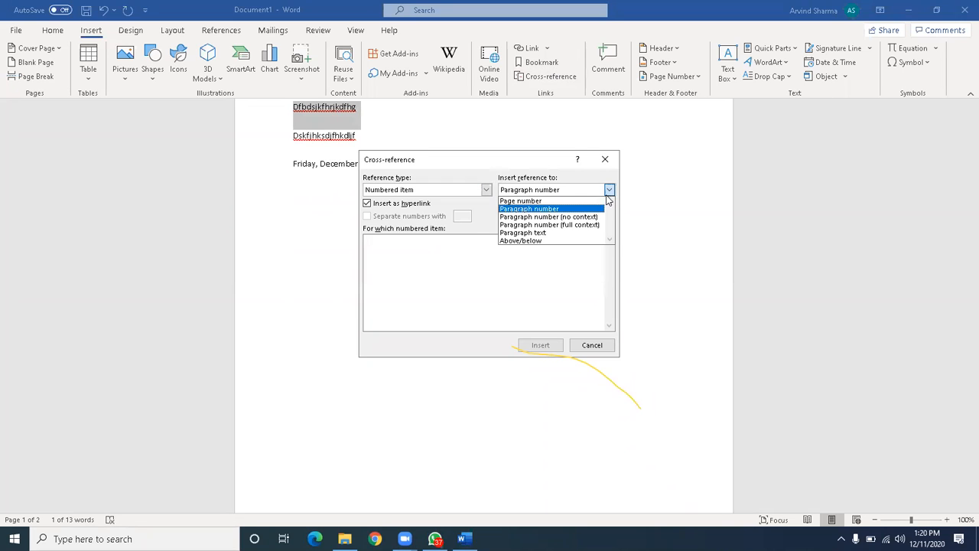
left_click(548, 233)
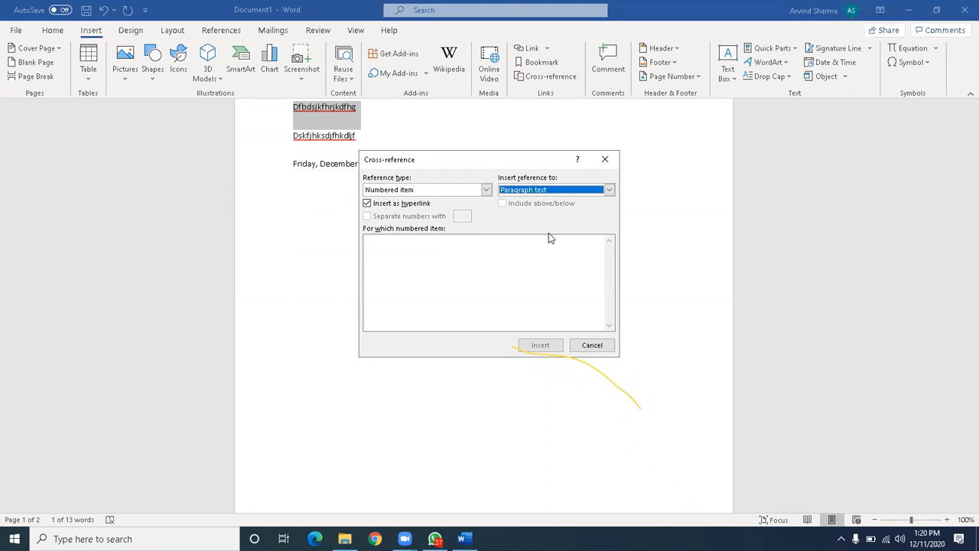
left_click(484, 190)
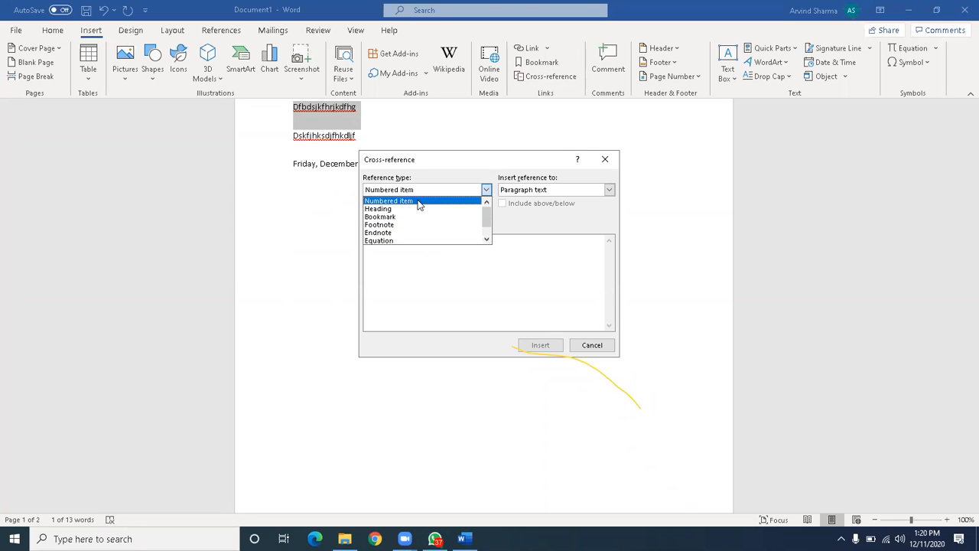
left_click(416, 209)
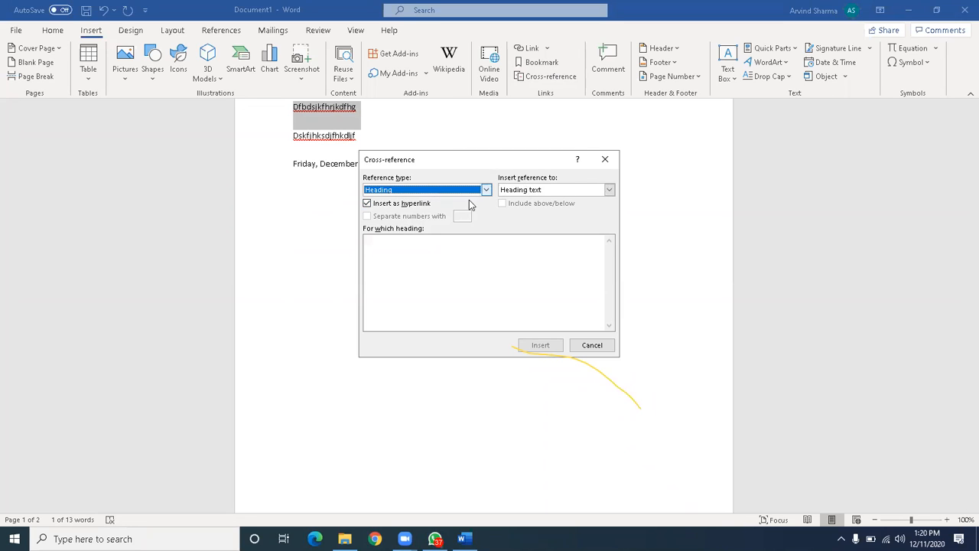
left_click(424, 252)
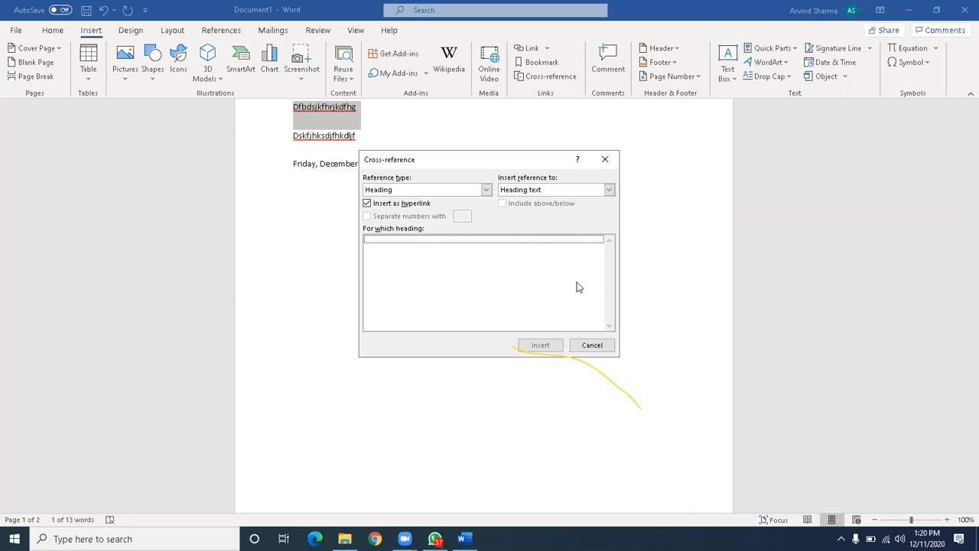
left_click(610, 189)
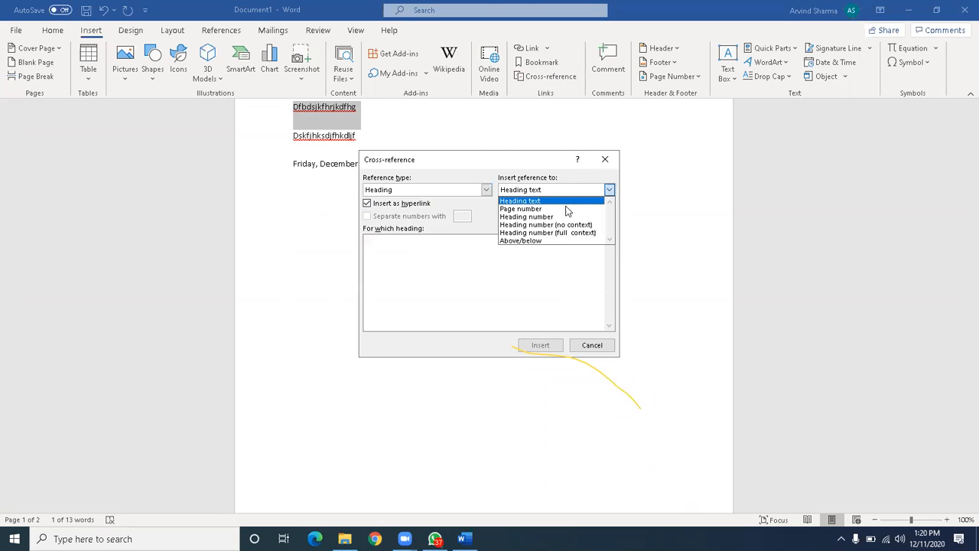
left_click(563, 211)
left_click(434, 246)
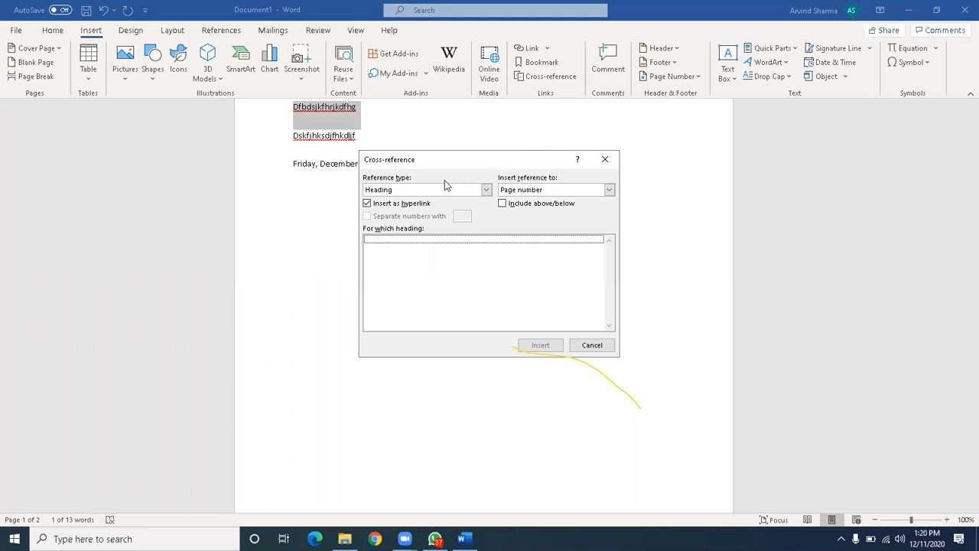
left_click(396, 205)
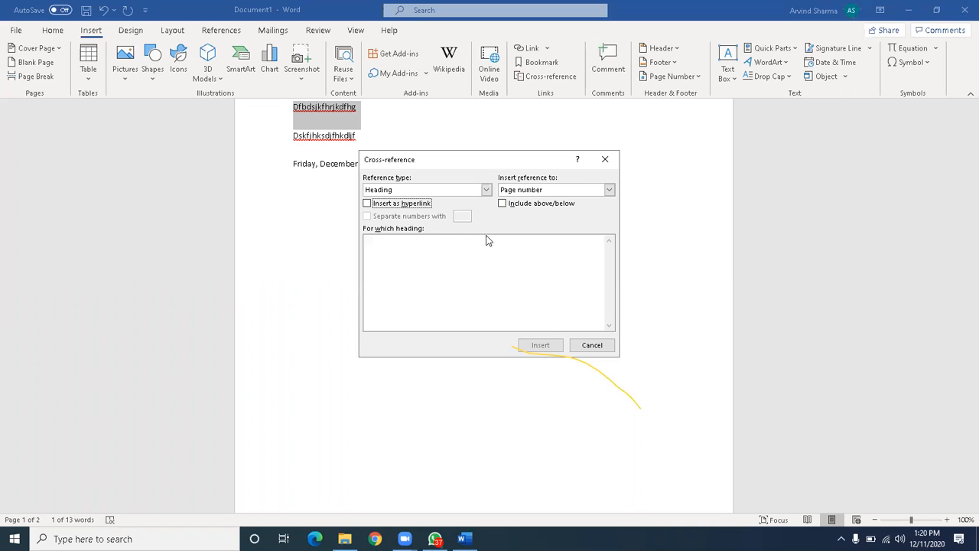
left_click(467, 263)
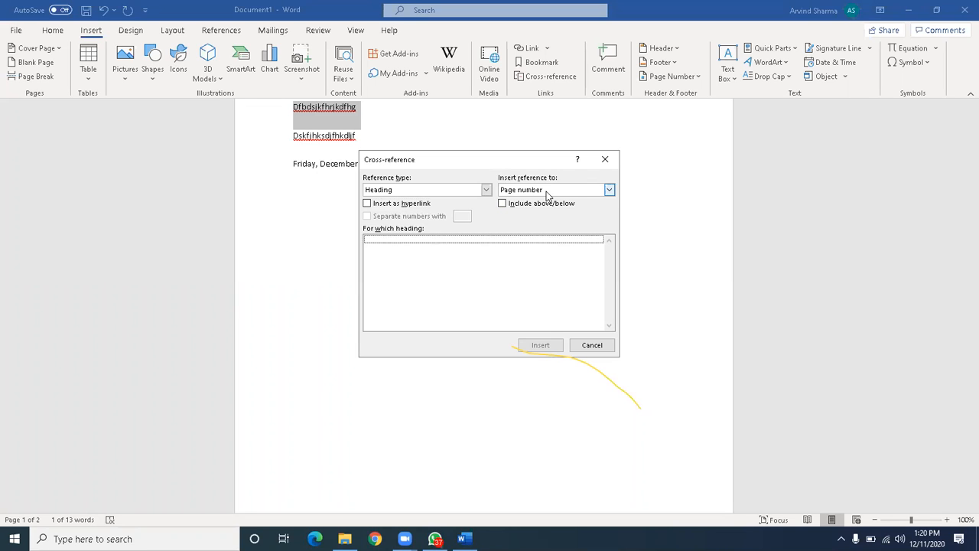
left_click(511, 206)
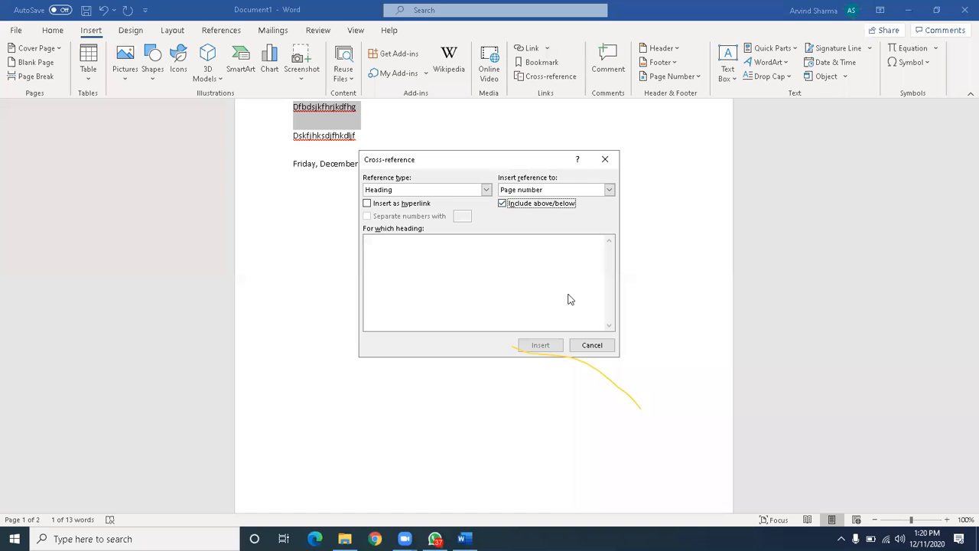
Try Footnote and Numbered item types with hyperlink and paragraph text, then cancel without inserting.
left_click(486, 190)
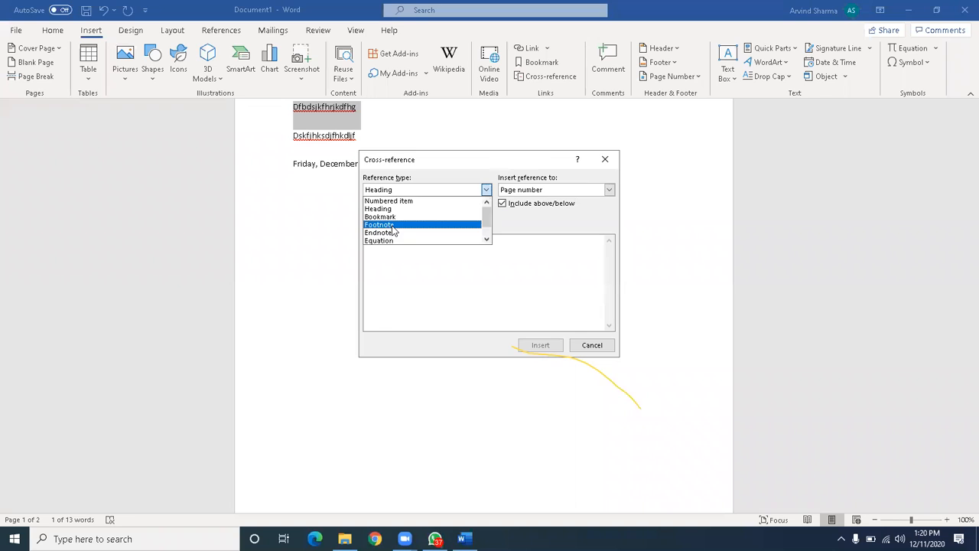
left_click(391, 225)
left_click(488, 190)
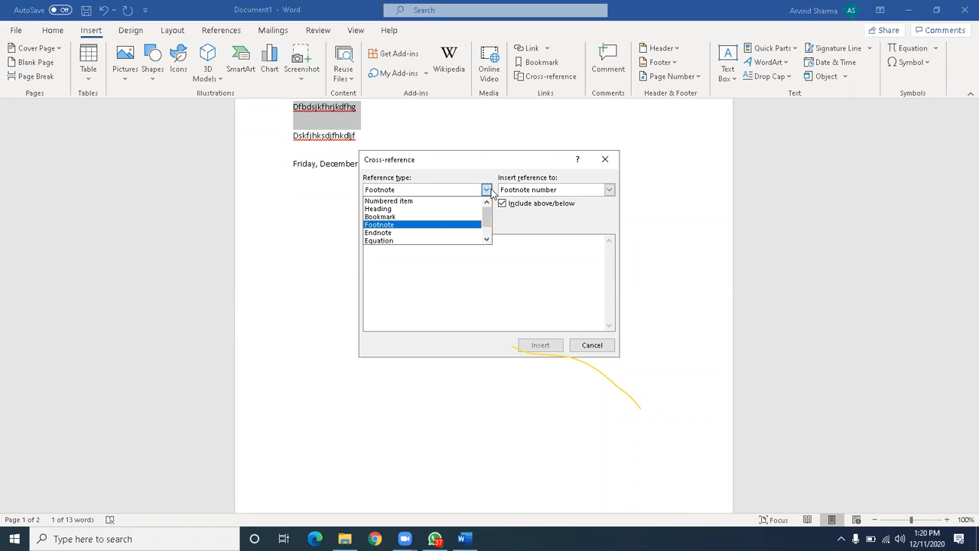
left_click(415, 201)
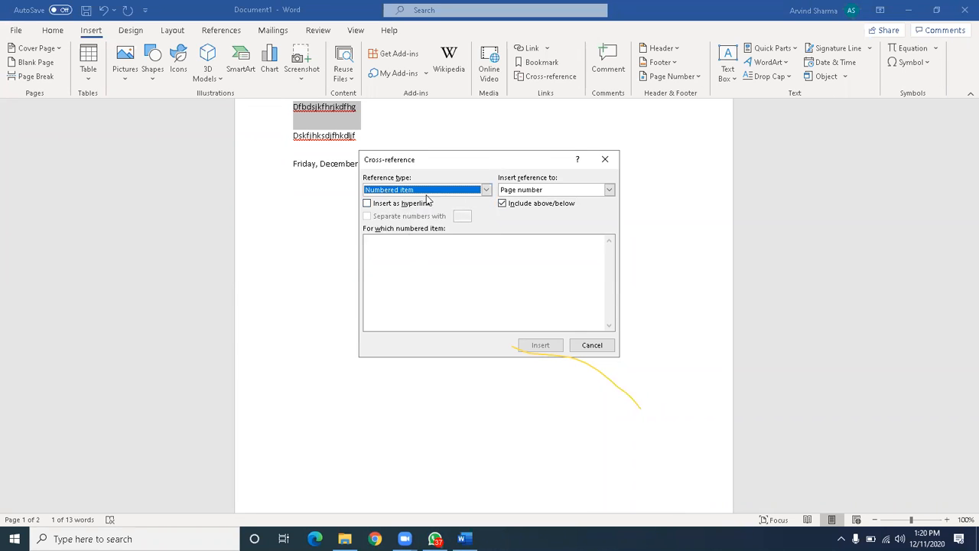
left_click(368, 205)
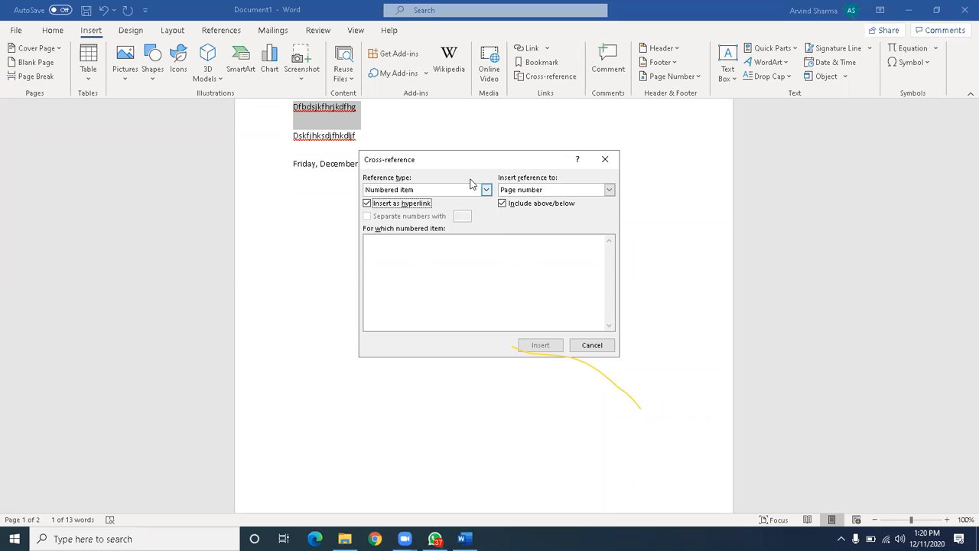
left_click(368, 204)
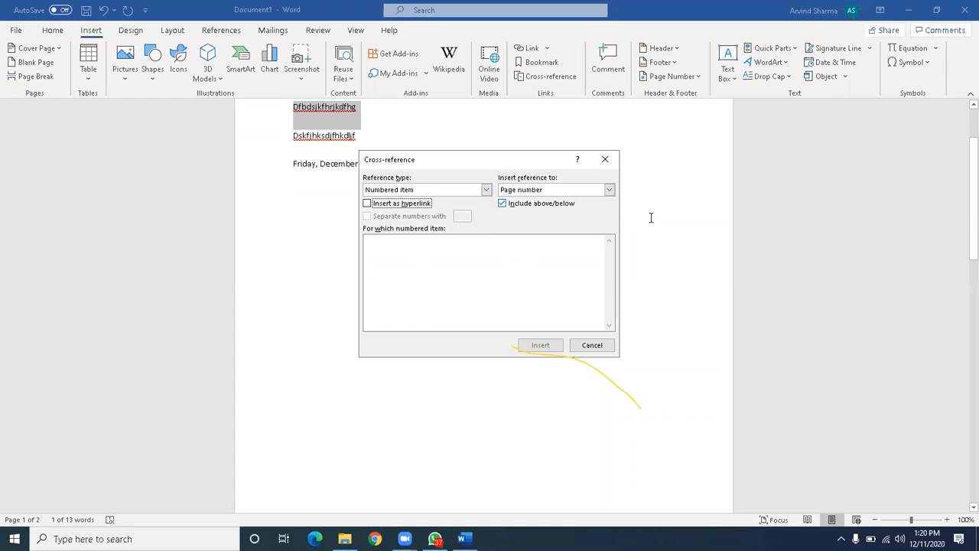
left_click(609, 189)
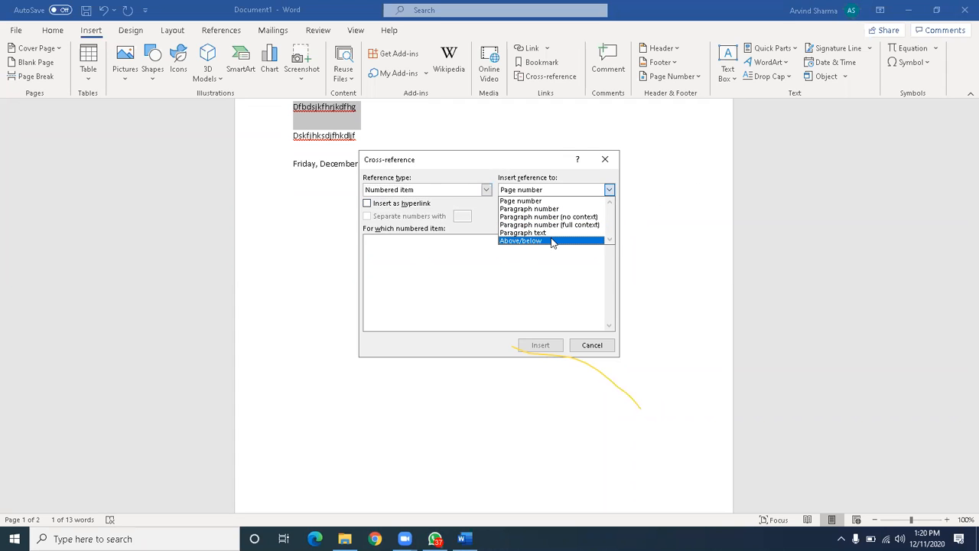
left_click(551, 233)
key("alt+Down")
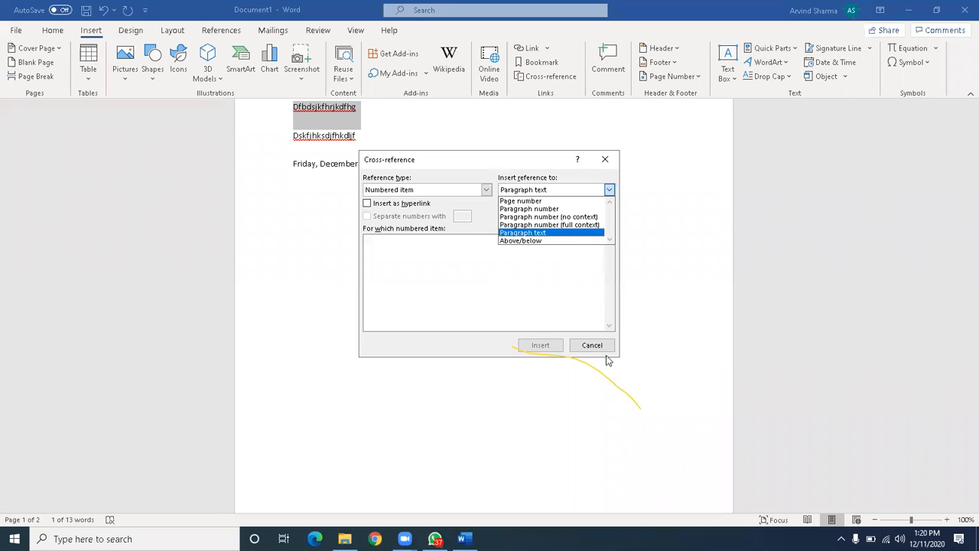
left_click(604, 347)
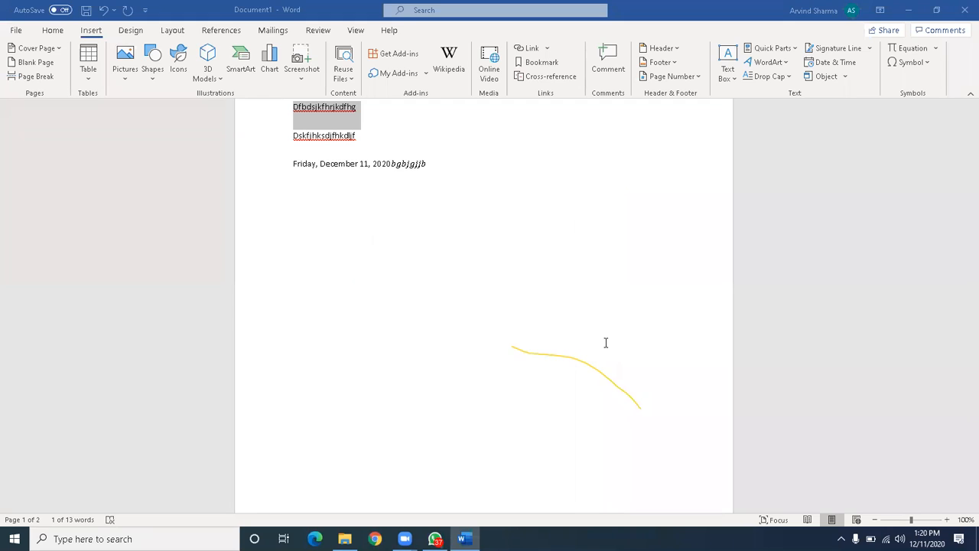
Apply the DO NOT COPY 1 watermark from the Design tab.
scroll(441, 178, "up", 3)
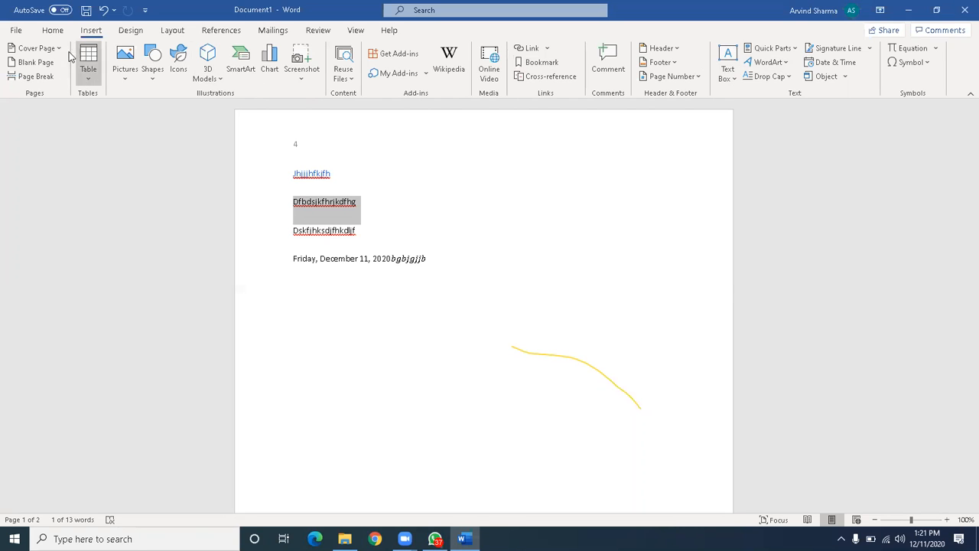
left_click(130, 32)
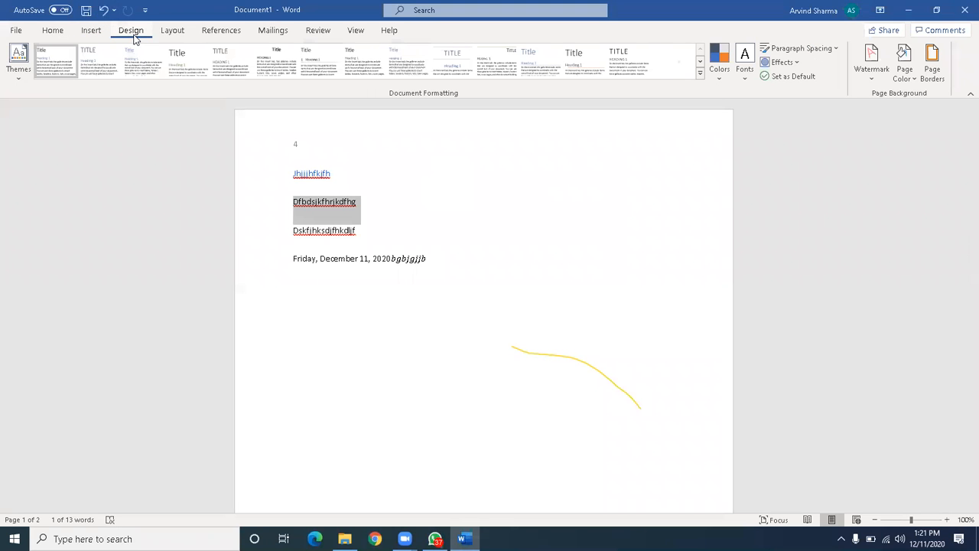
left_click(566, 214)
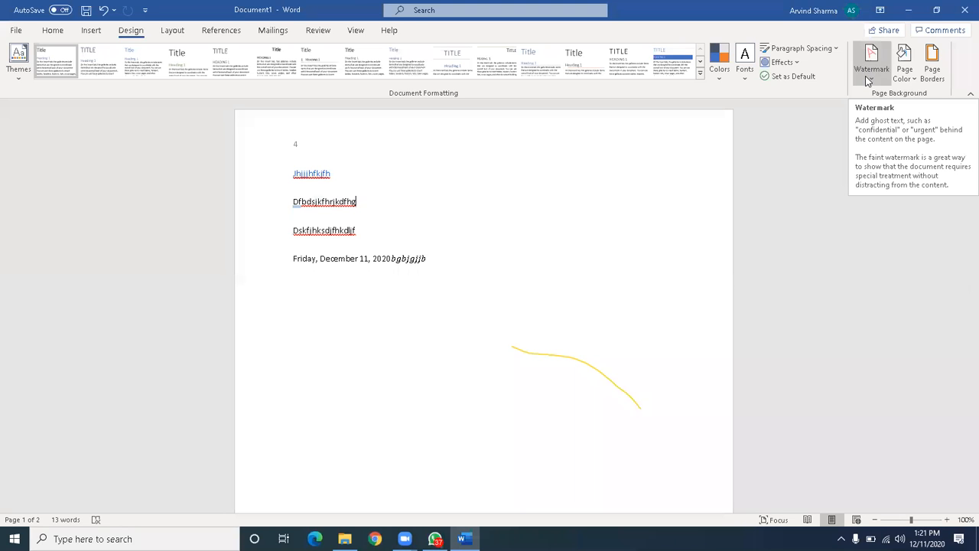
left_click(870, 69)
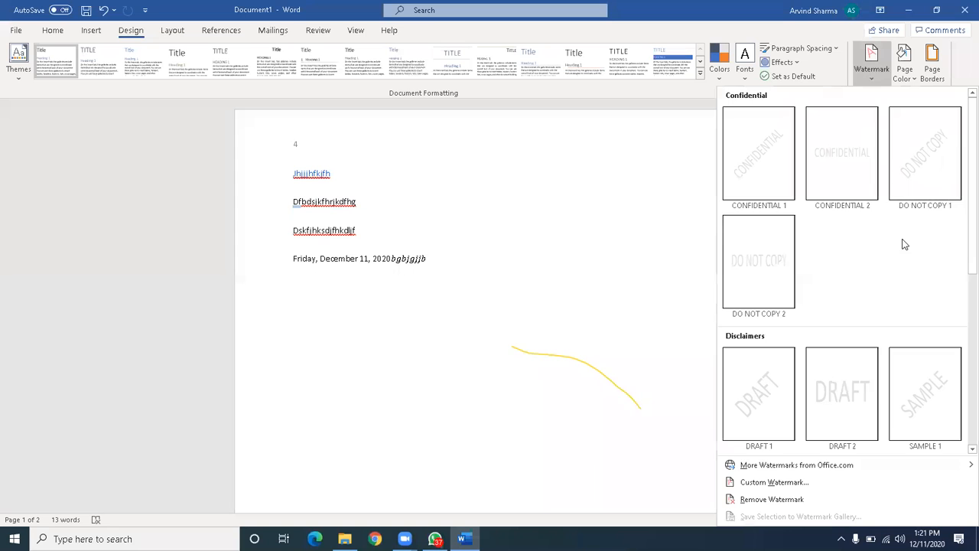
left_click(933, 167)
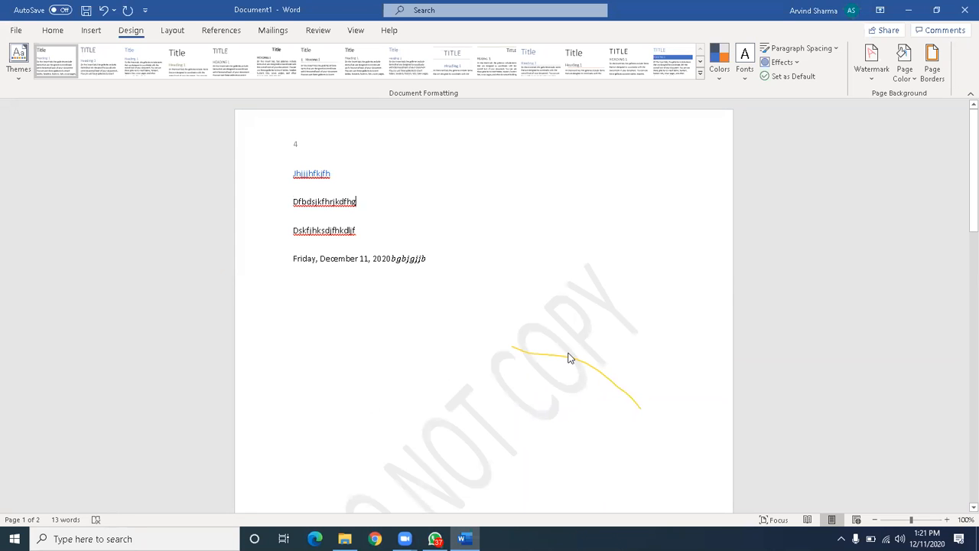
Replace it with a custom text watermark showing the person's name instead of DO NOT COPY.
scroll(568, 357, "down", 3)
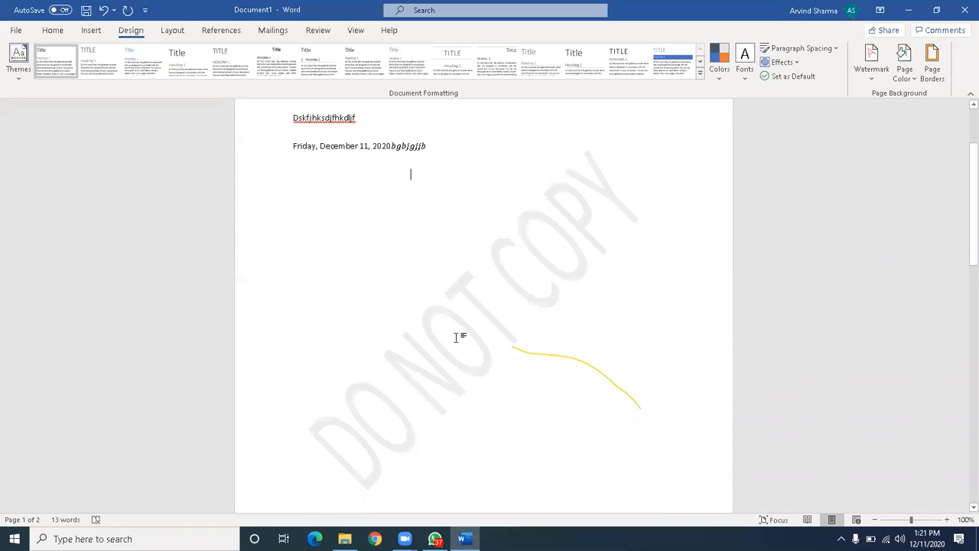
left_click(877, 76)
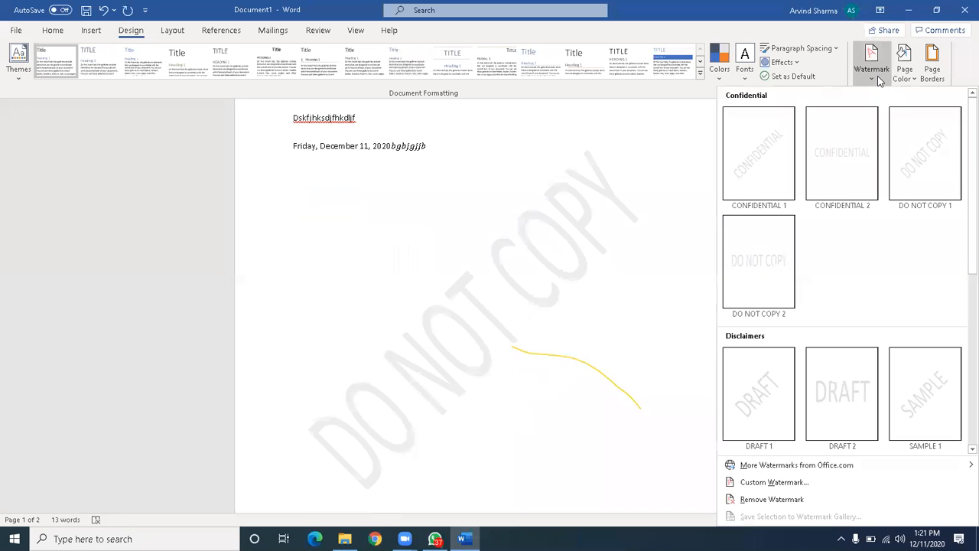
left_click(786, 489)
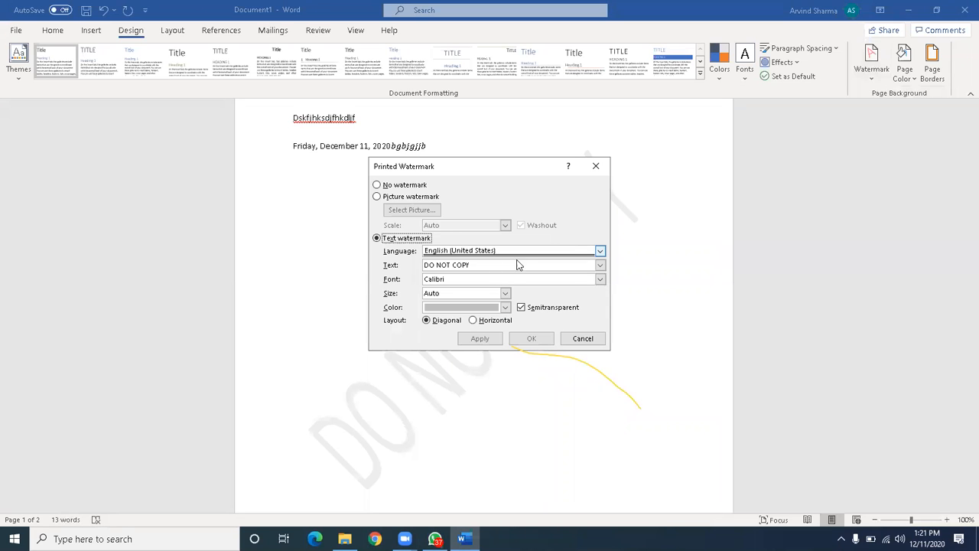
left_click(574, 264)
key("BackSpace")
key("BackSpace")
key("BackSpace")
key("BackSpace")
key("BackSpace")
key("BackSpace")
key("BackSpace")
key("BackSpace")
key("BackSpace")
key("BackSpace")
key("BackSpace")
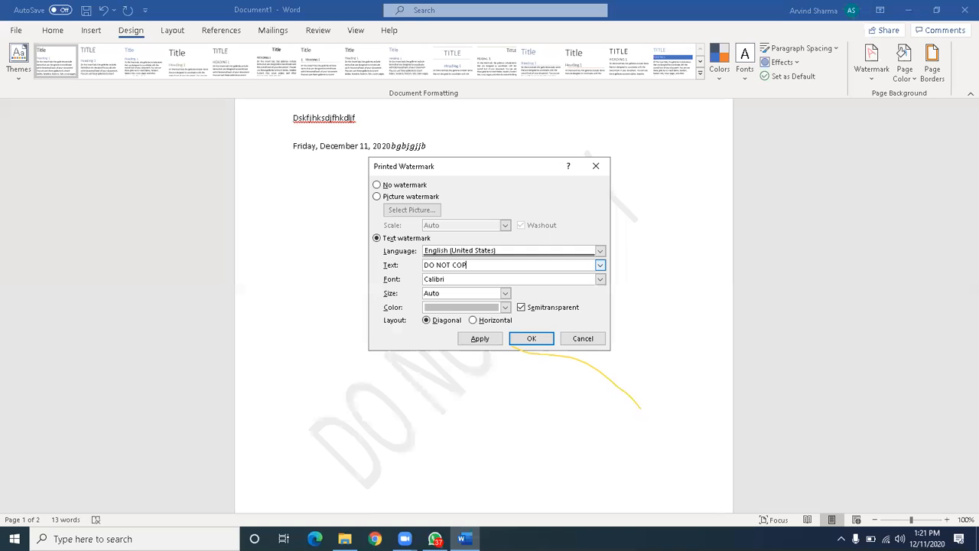
type("d")
left_click(533, 339)
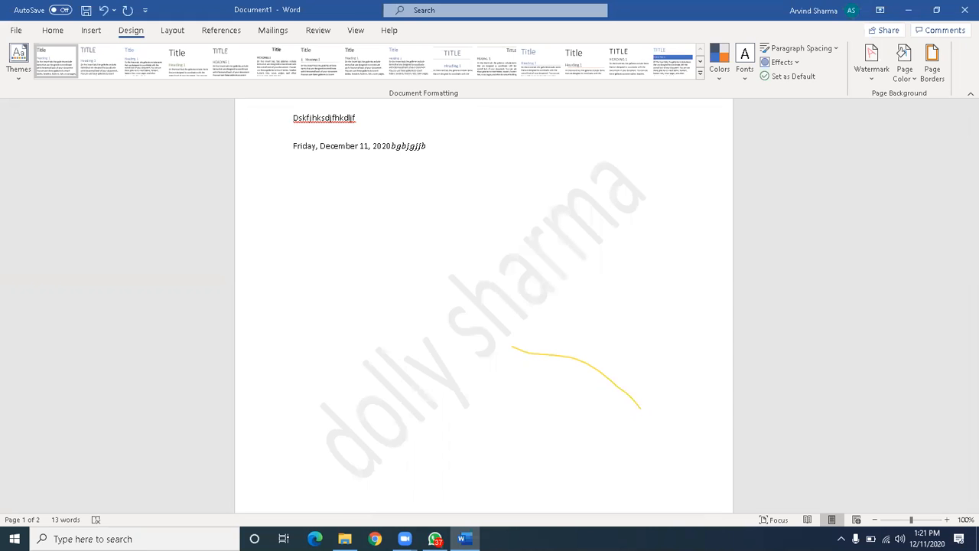
key("Down")
key("Return")
type("sdnbvjsd")
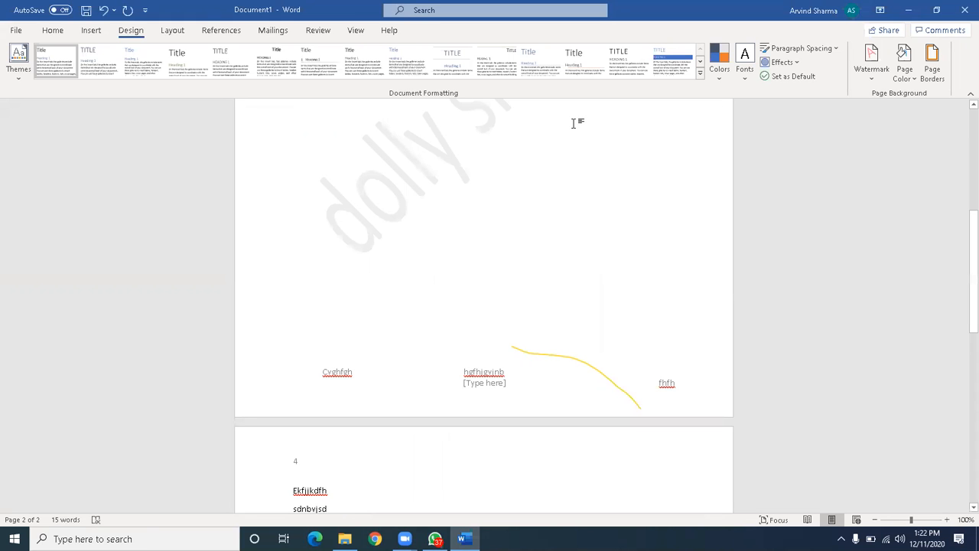
key("super+d")
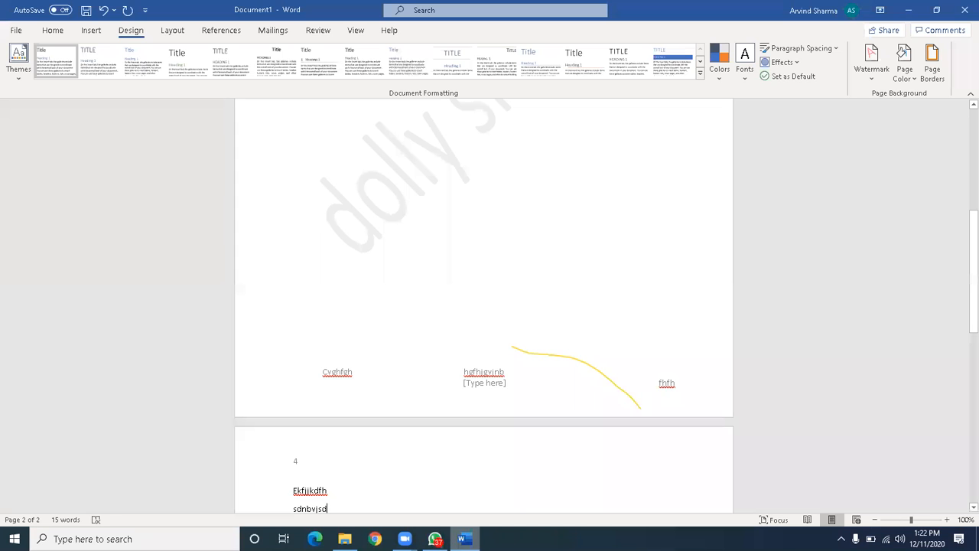
left_click(464, 539)
scroll(413, 249, "up", 7)
scroll(413, 250, "down", 2)
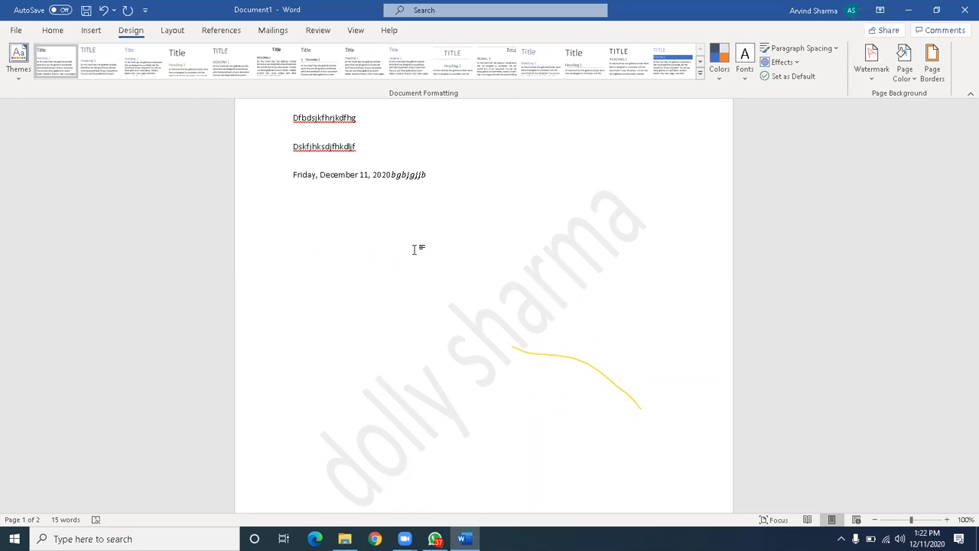
left_click(913, 81)
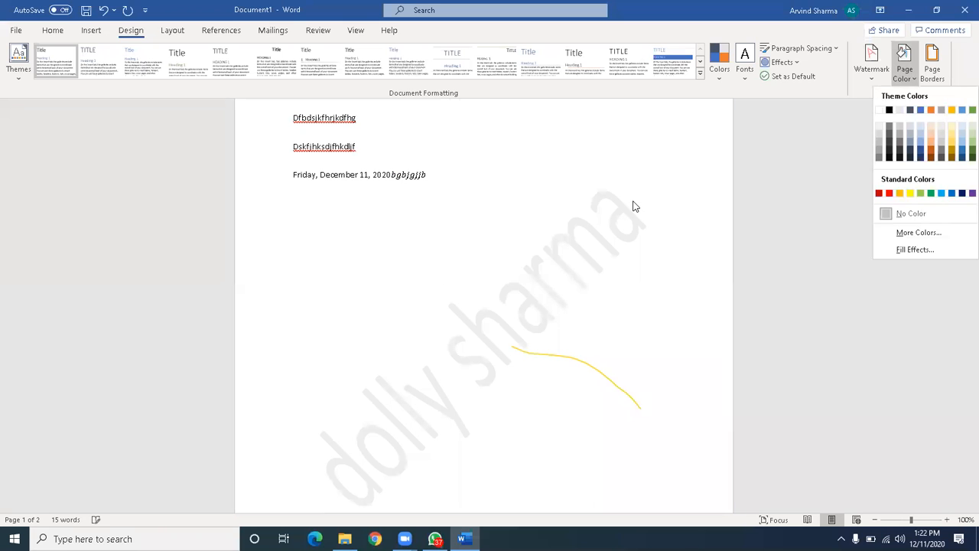
left_click(633, 203)
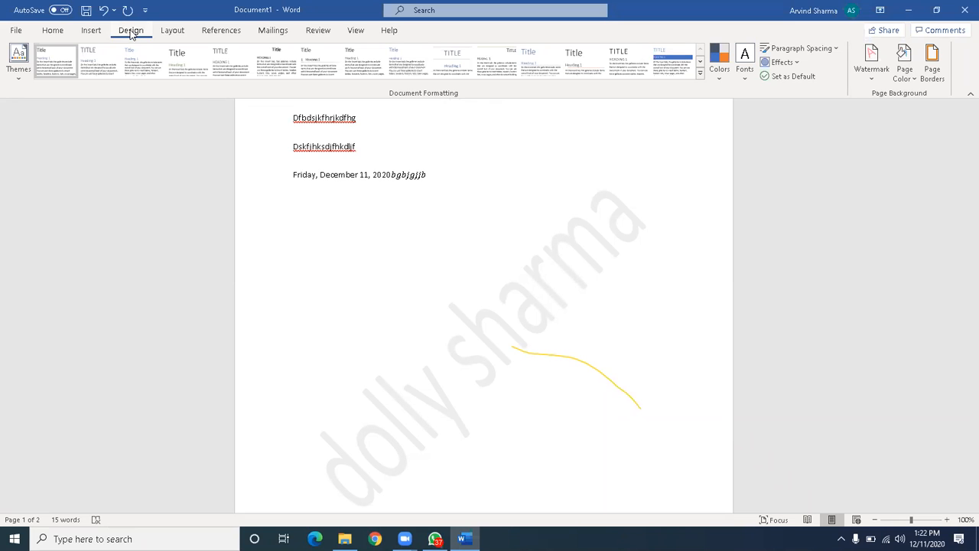
Apply the Vapor Trail document theme.
left_click(18, 76)
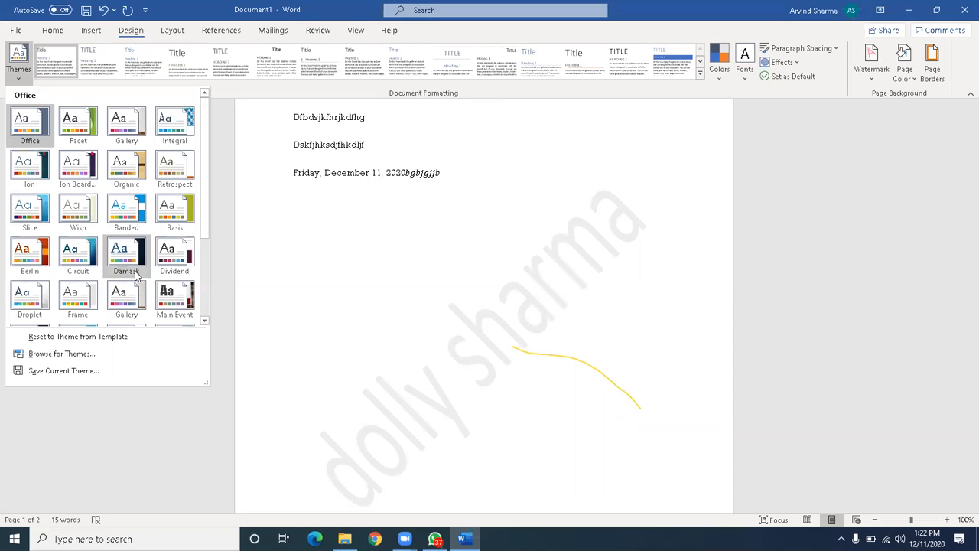
left_click(204, 320)
left_click(205, 321)
left_click(182, 266)
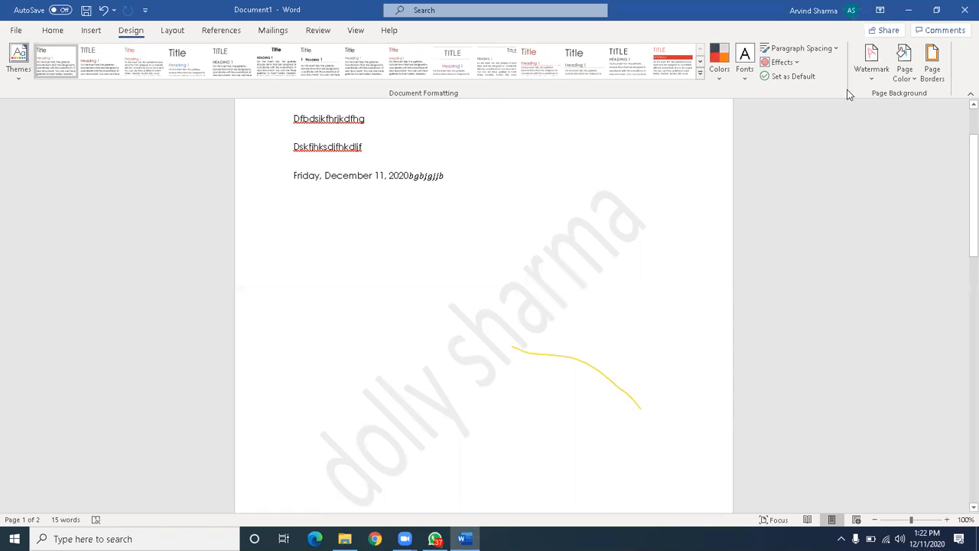
Set the theme effects to Inset and choose the red-heading style set.
left_click(796, 62)
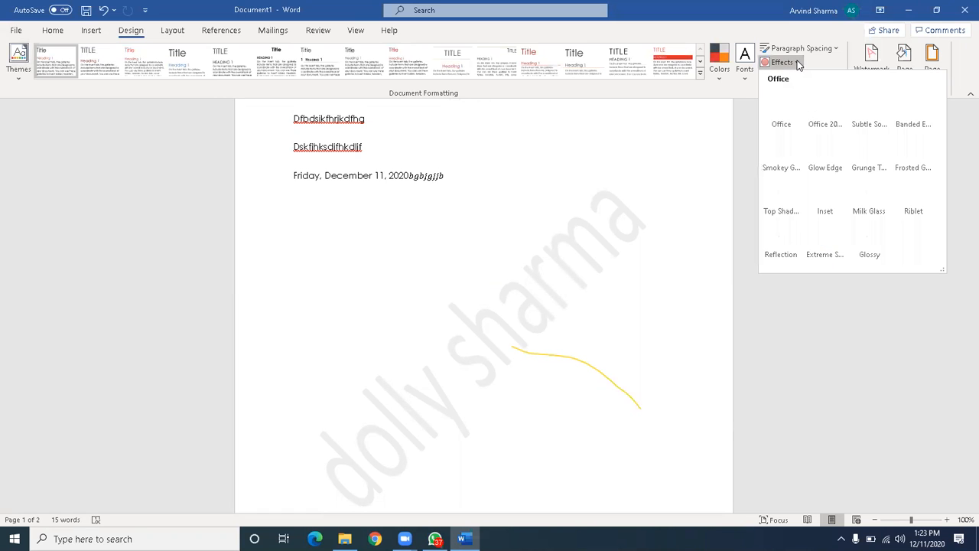
left_click(825, 184)
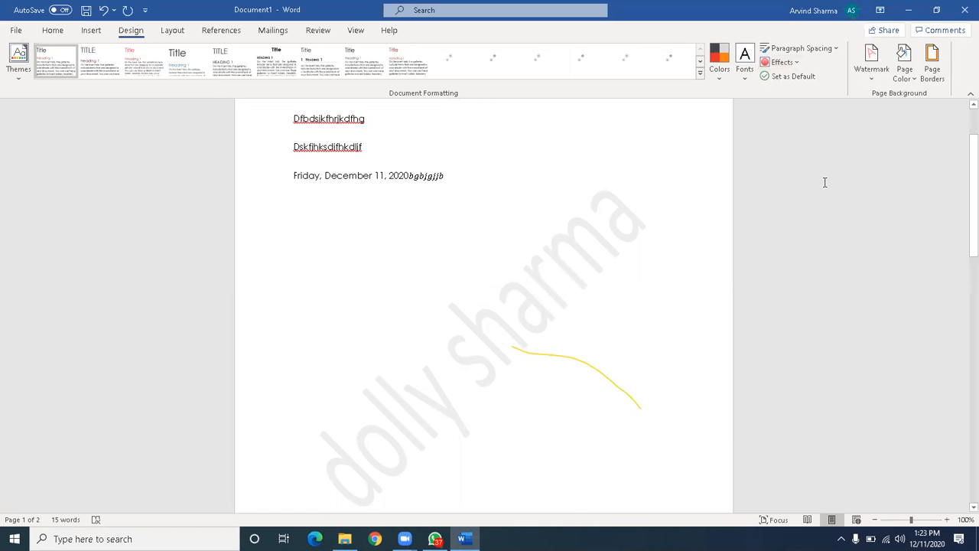
left_click(392, 62)
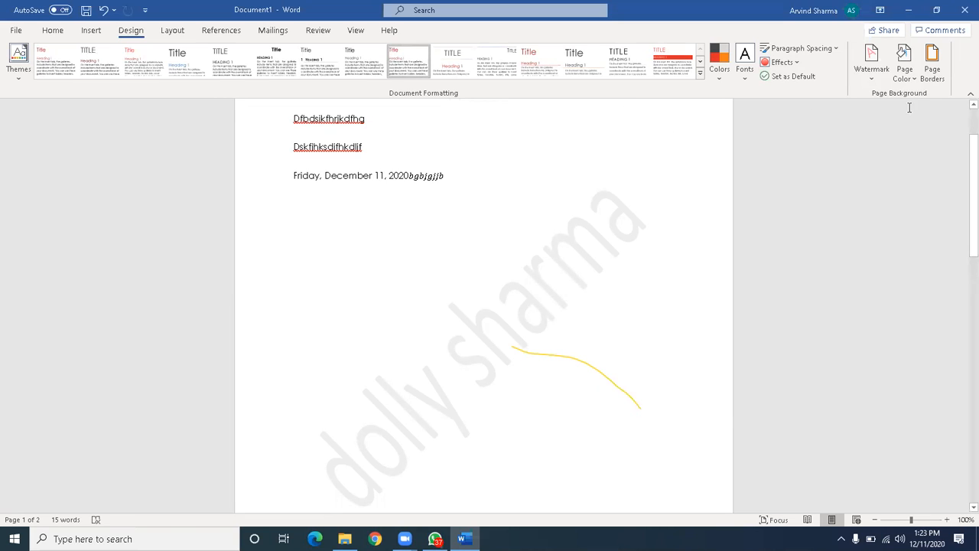
Set the page colour to blue and bring up Borders and Shading for page borders.
left_click(911, 82)
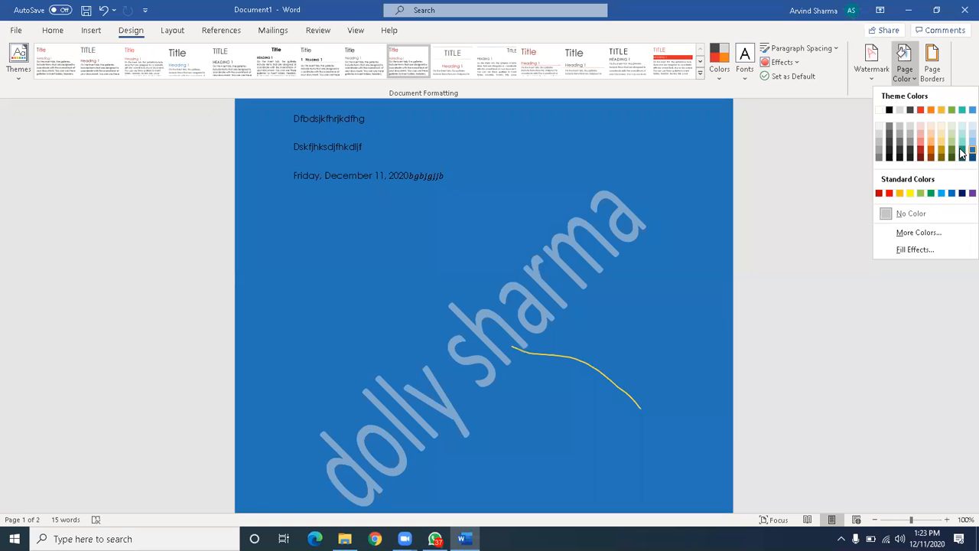
left_click(962, 153)
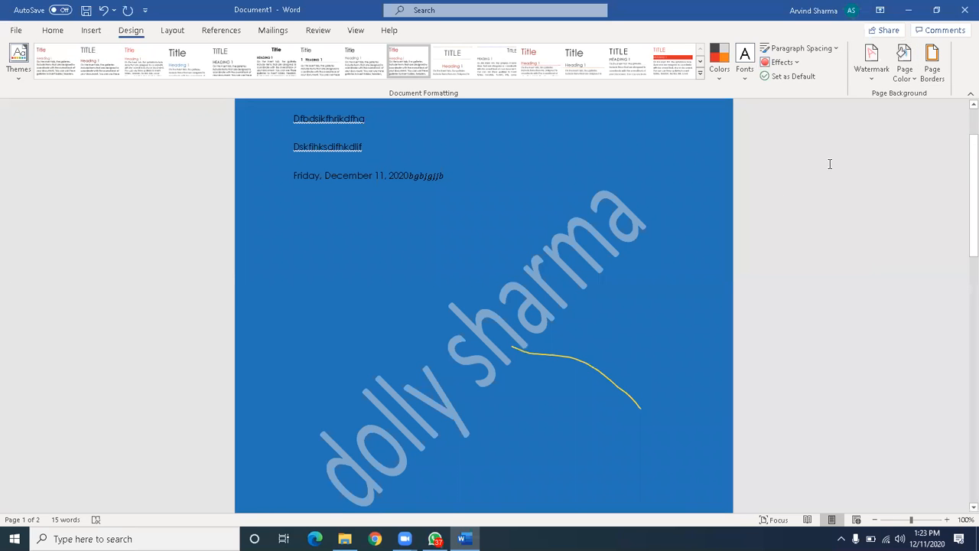
left_click(932, 69)
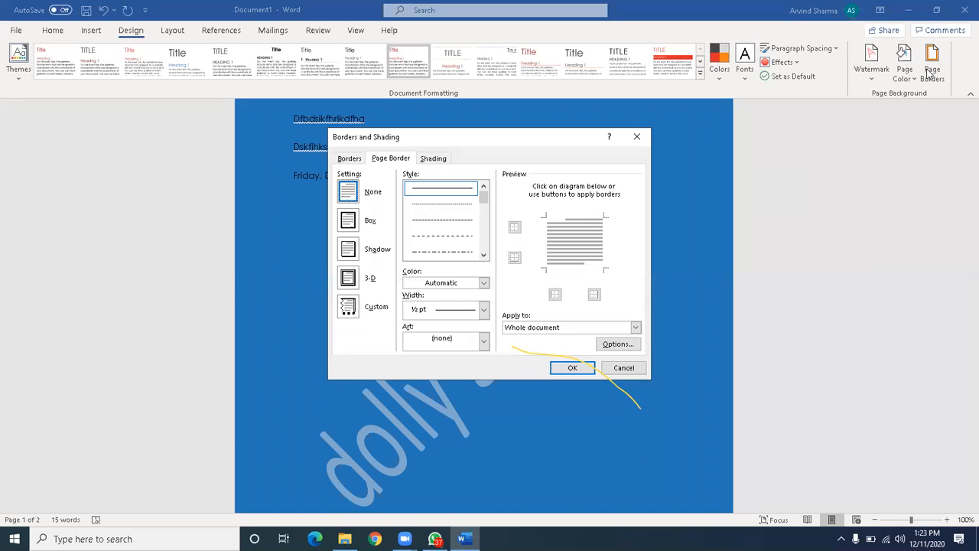
Choose a Box page border and a dark red shading fill, then apply.
left_click(364, 222)
left_click(433, 160)
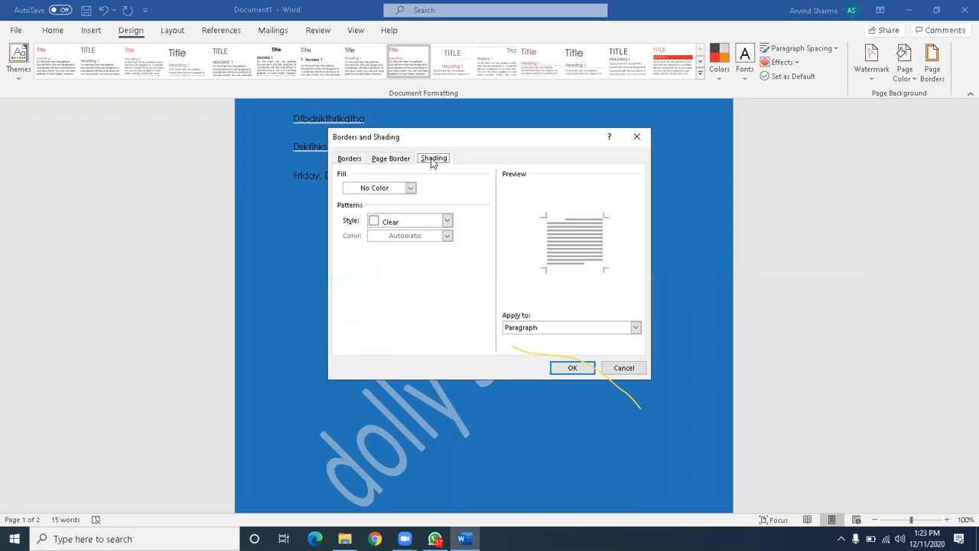
left_click(448, 221)
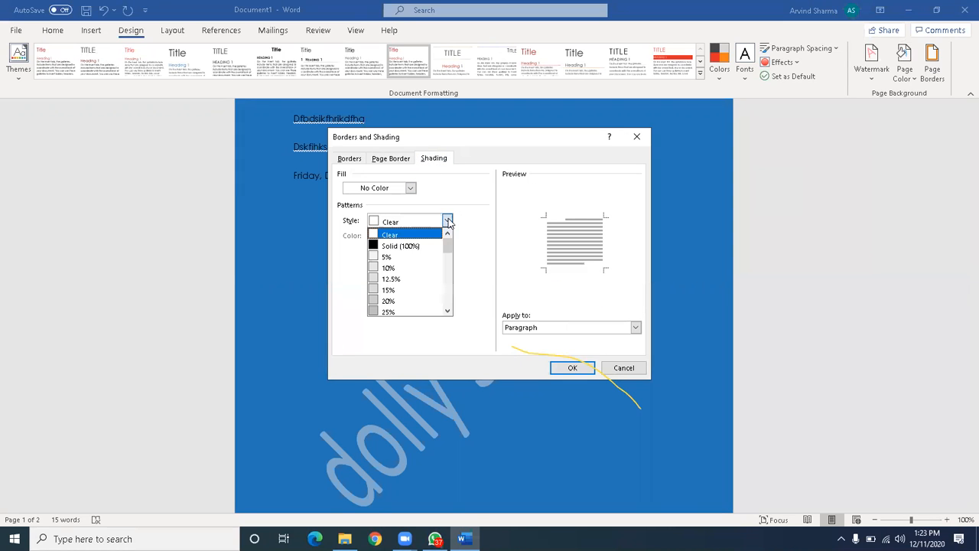
left_click(410, 189)
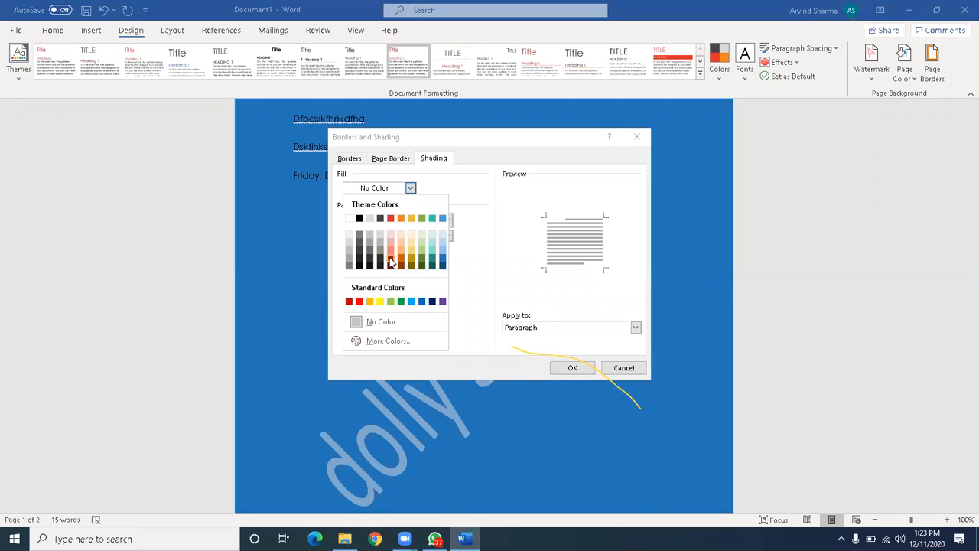
left_click(389, 258)
left_click(573, 368)
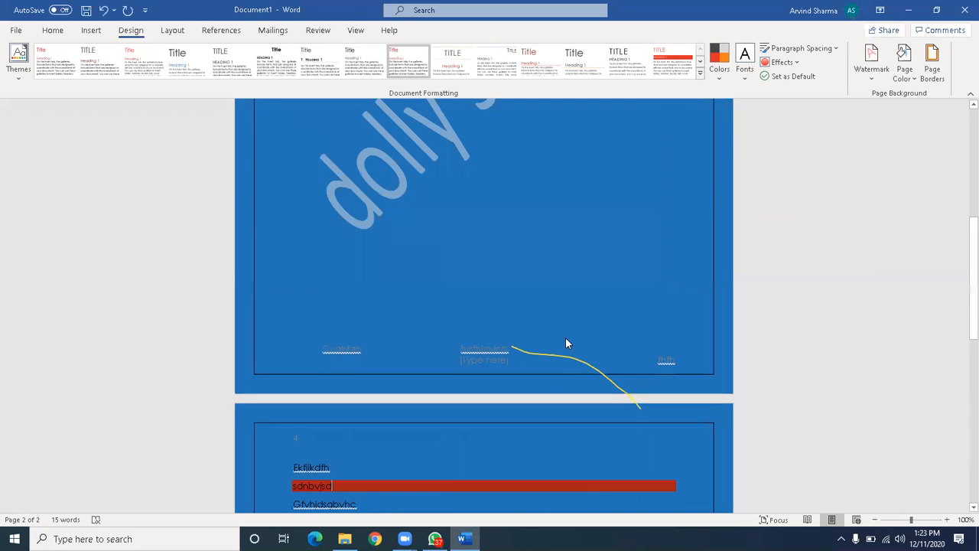
Give the page border a dark colour.
scroll(565, 344, "down", 5)
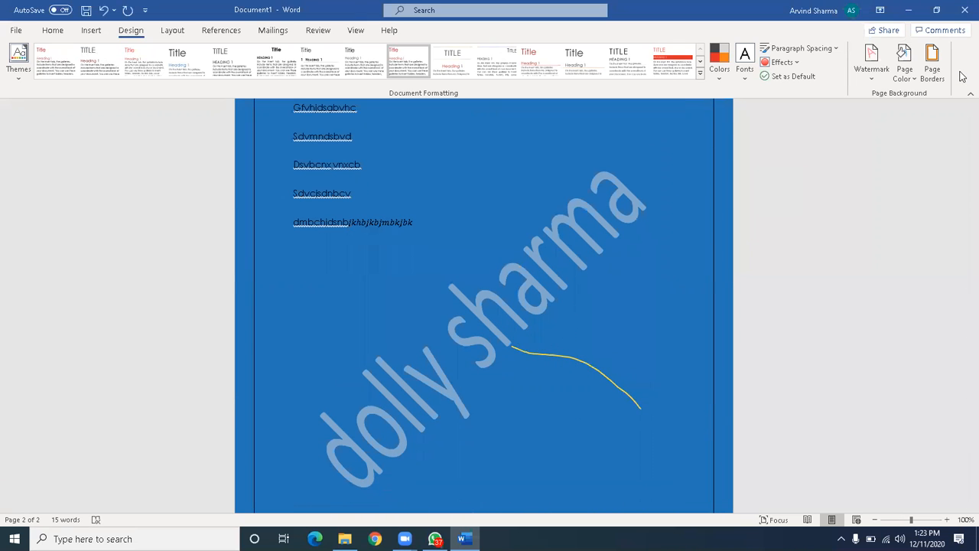
left_click(934, 70)
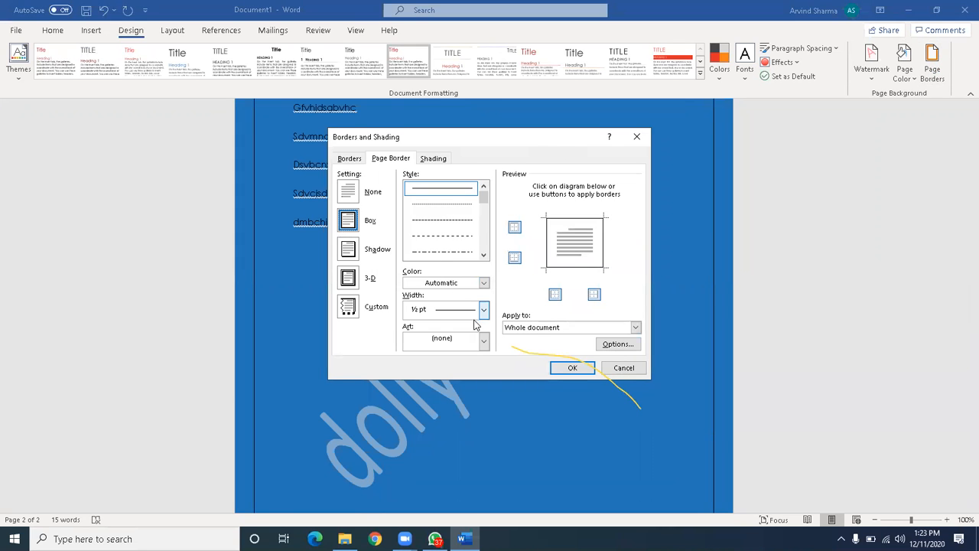
left_click(482, 283)
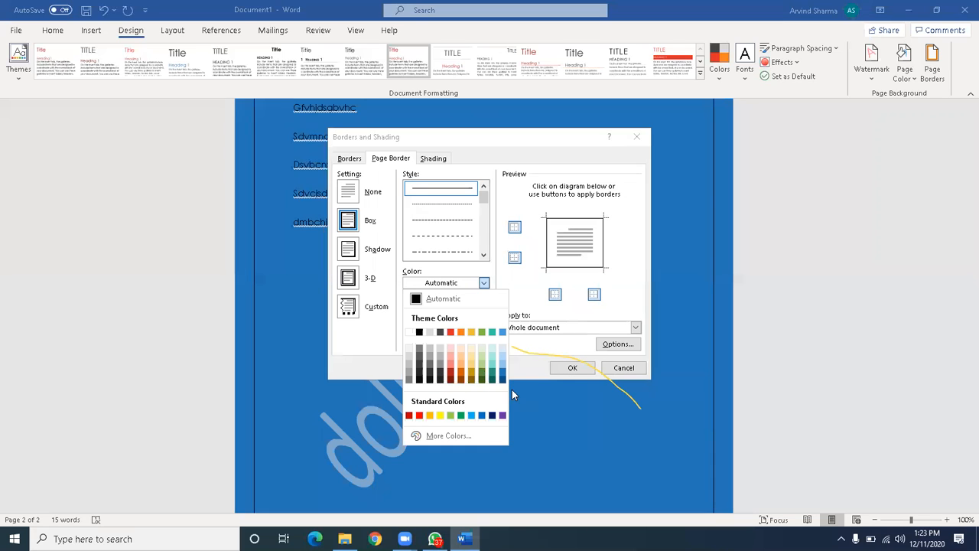
left_click(481, 378)
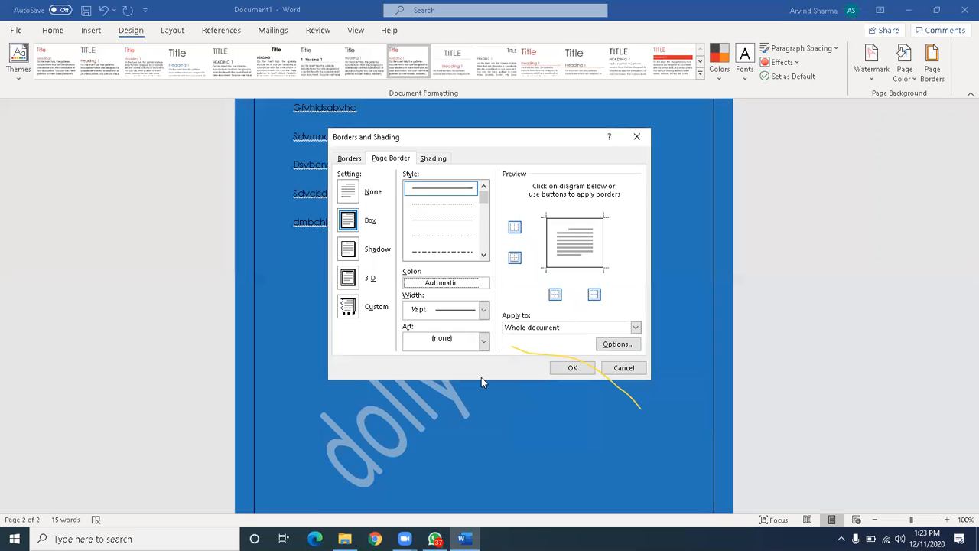
left_click(572, 367)
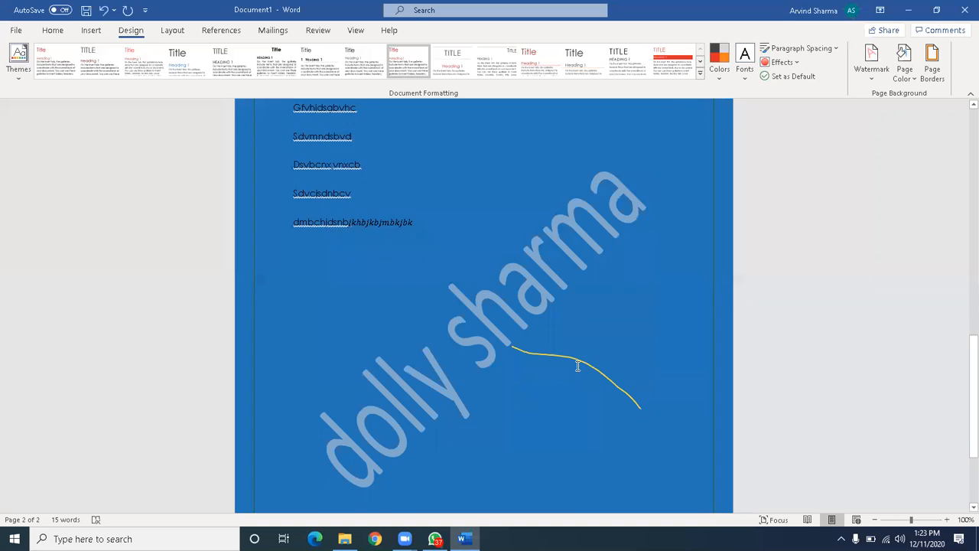
scroll(599, 344, "down", 10)
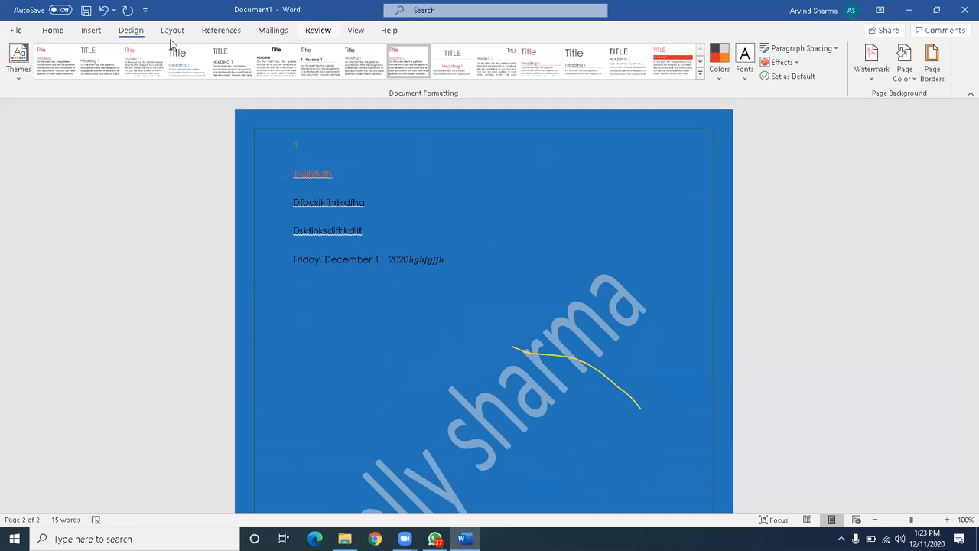
left_click(92, 30)
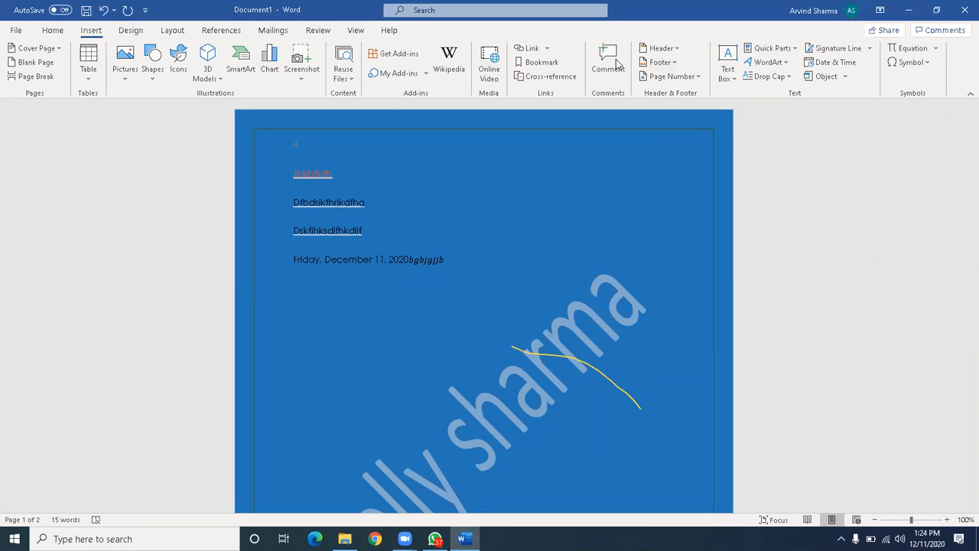
left_click(135, 31)
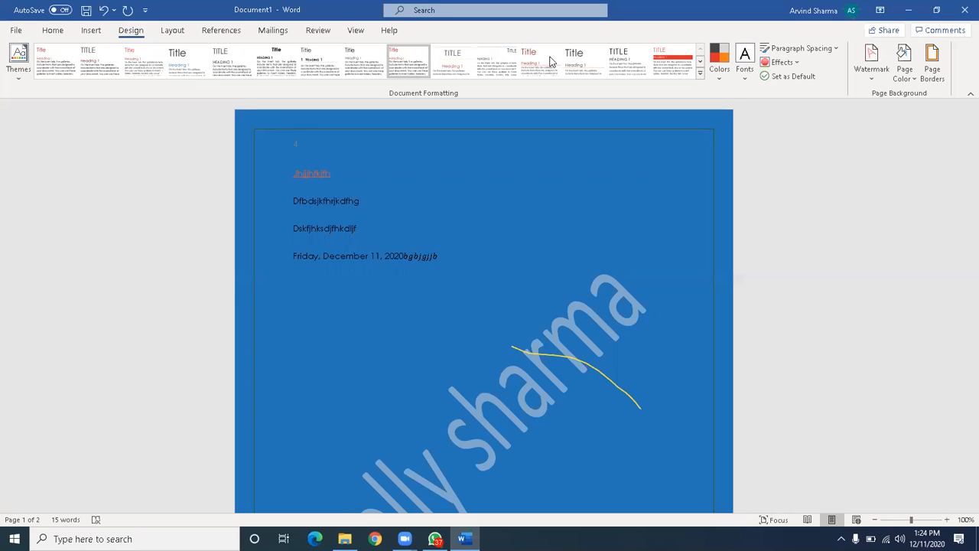
Apply the Red Orange colour scheme and show the Paragraph Spacing presets.
left_click(715, 72)
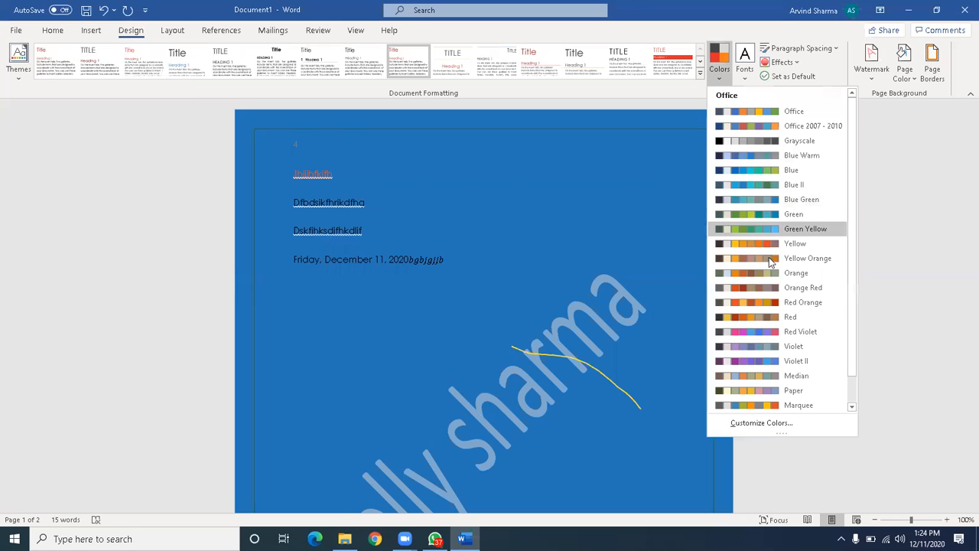
left_click(760, 311)
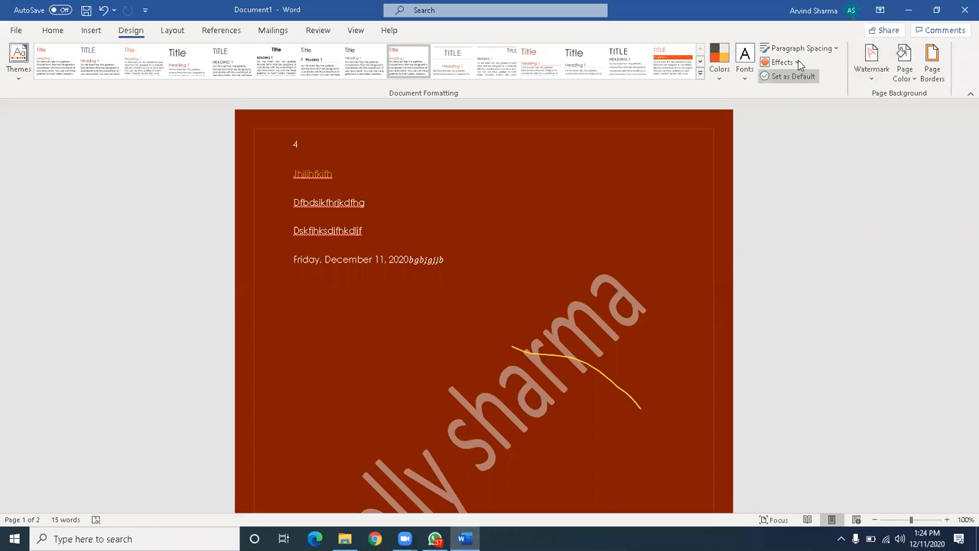
left_click(836, 50)
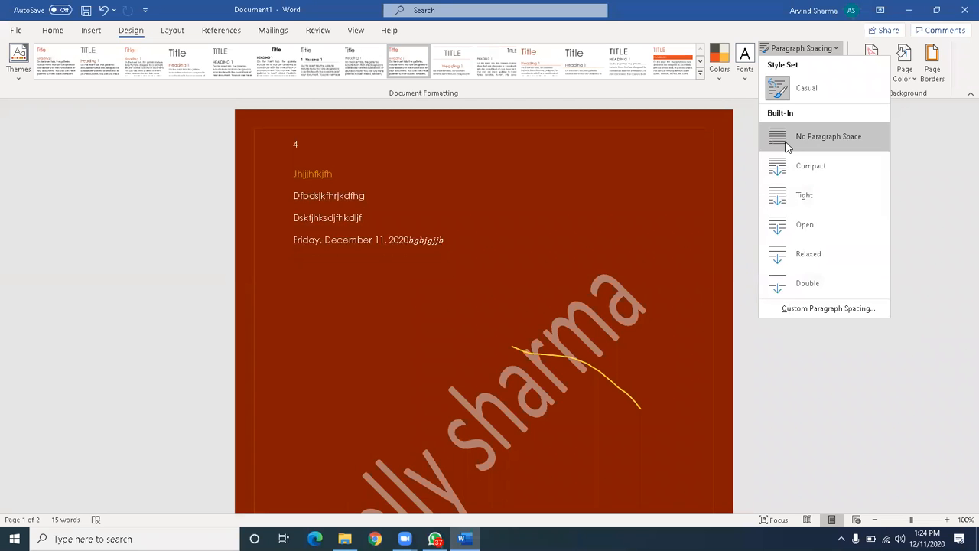
Change the page colour to greyish taupe and switch to the Layout ribbon.
left_click(960, 142)
left_click(879, 76)
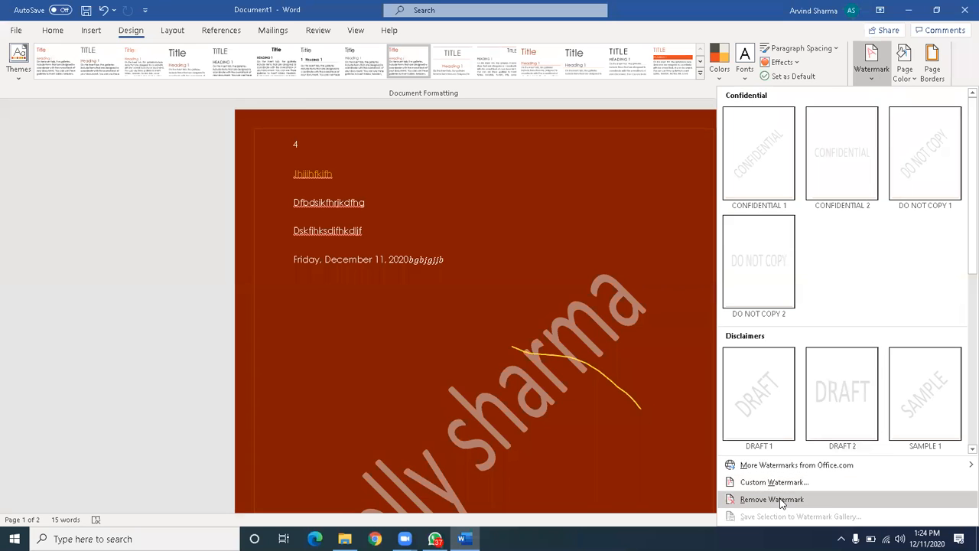
left_click(910, 82)
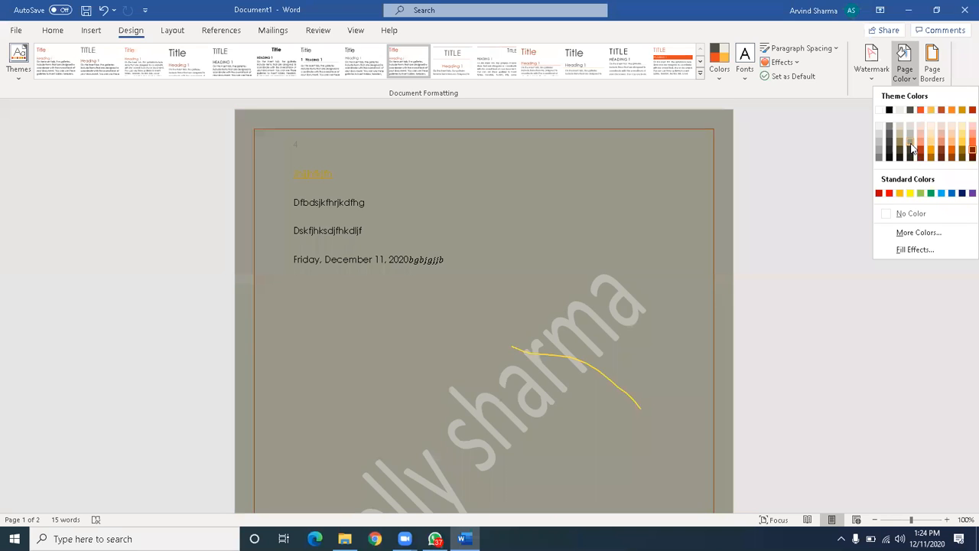
left_click(912, 147)
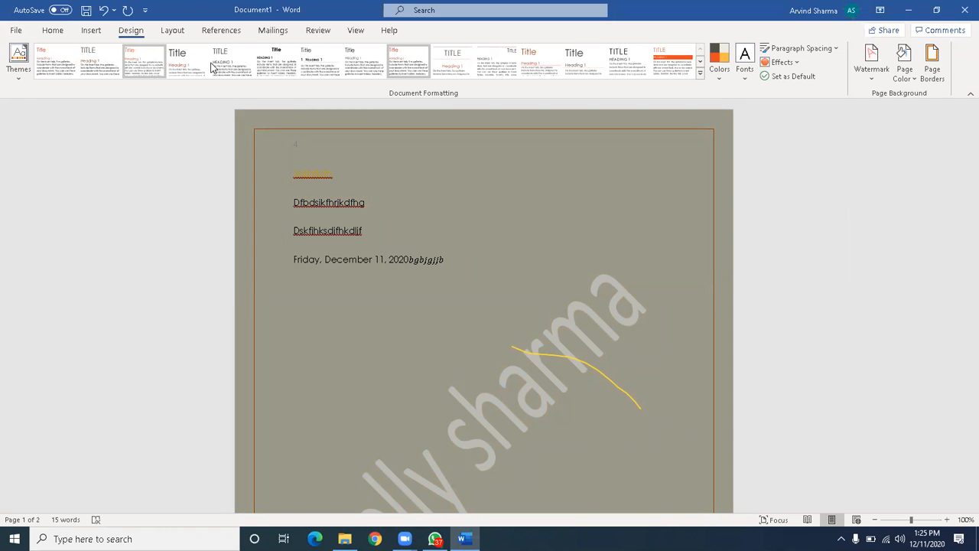
left_click(176, 31)
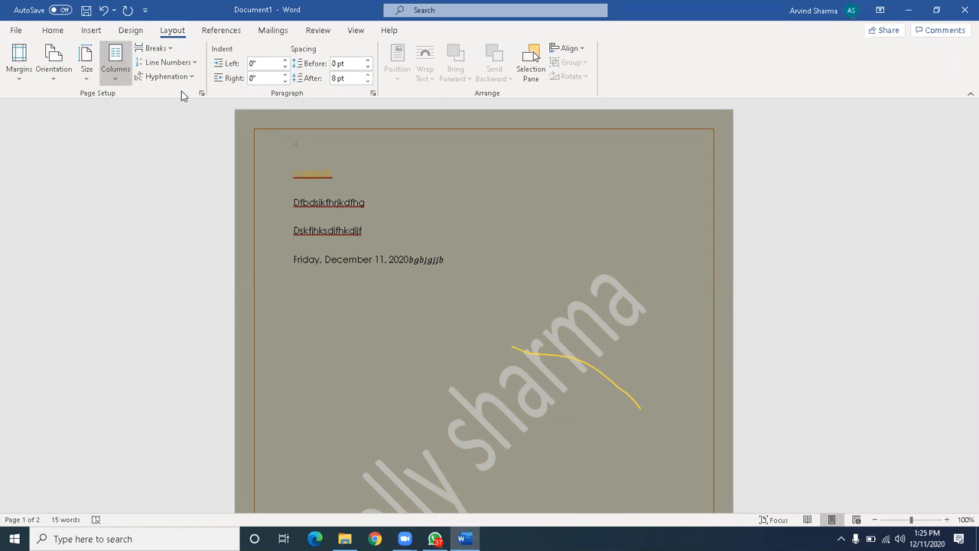
Set a 1.2" top margin in Custom Margins for the whole document.
left_click(17, 68)
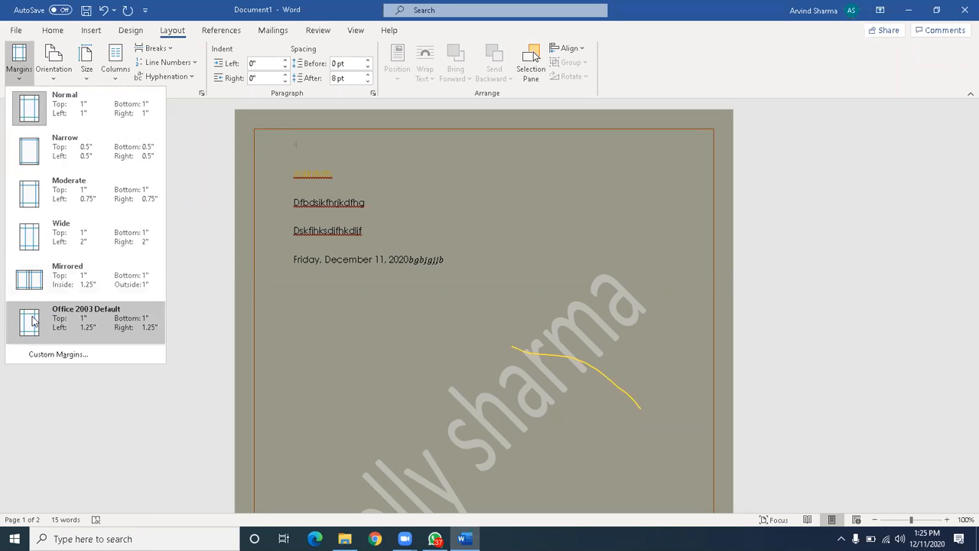
left_click(40, 356)
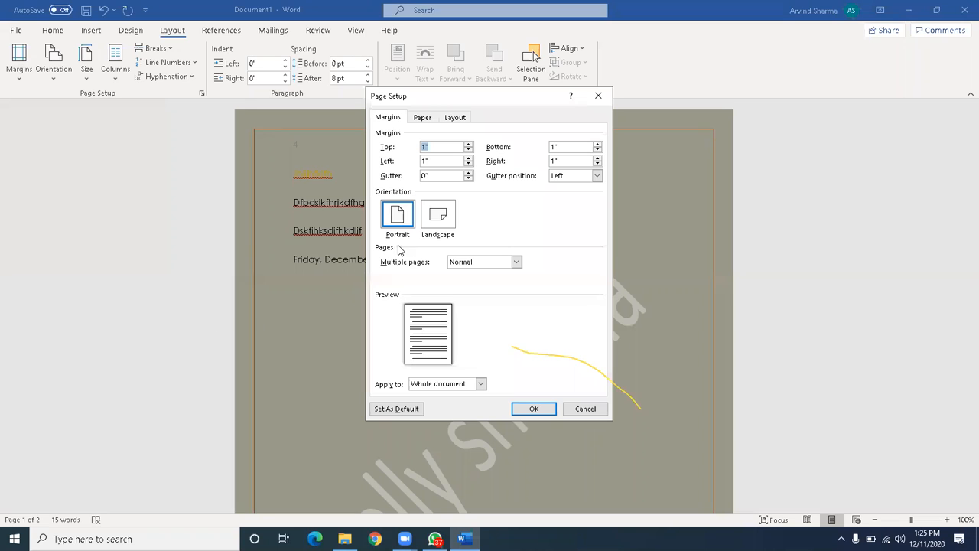
left_click(468, 145)
left_click(468, 145)
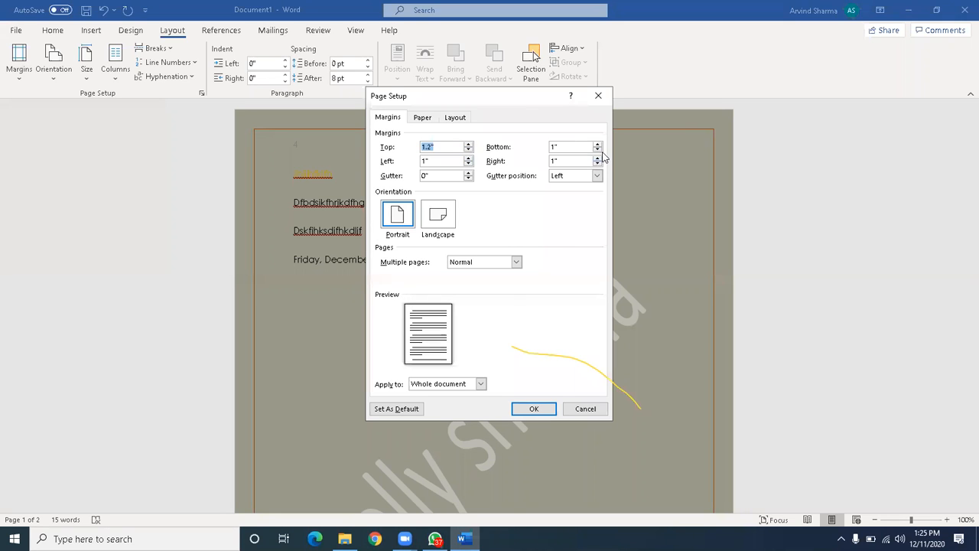
left_click(534, 409)
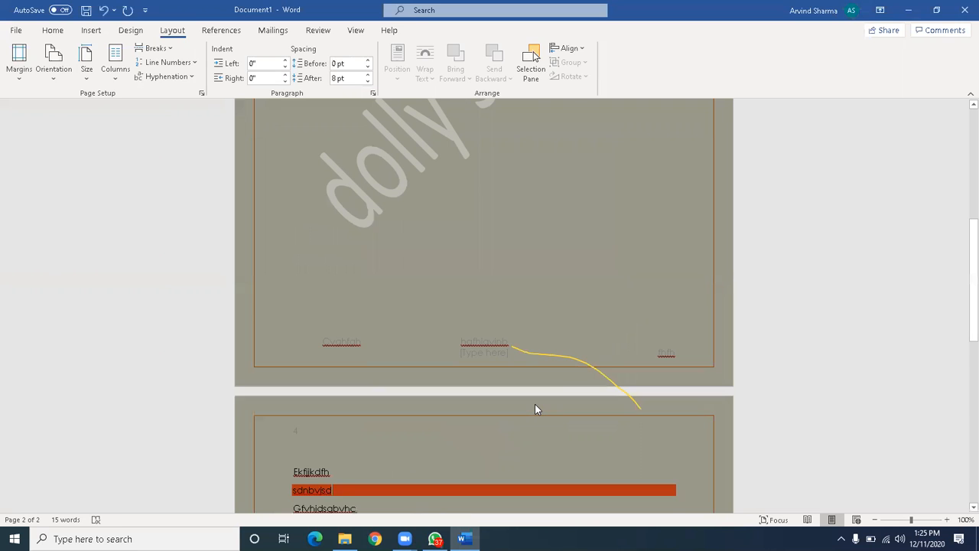
Try landscape, set the paper size to Legal, then return the pages to portrait.
scroll(535, 405, "down", 5)
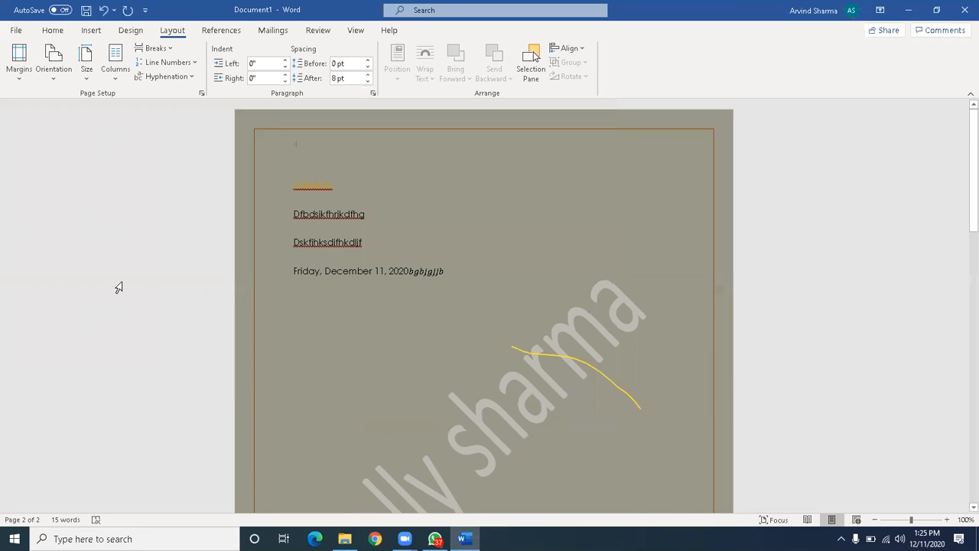
left_click(55, 68)
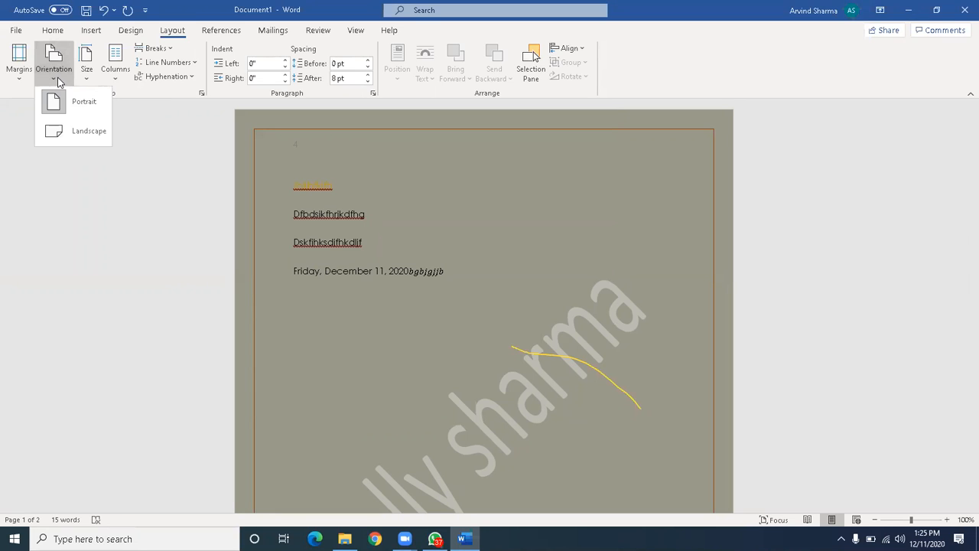
left_click(65, 133)
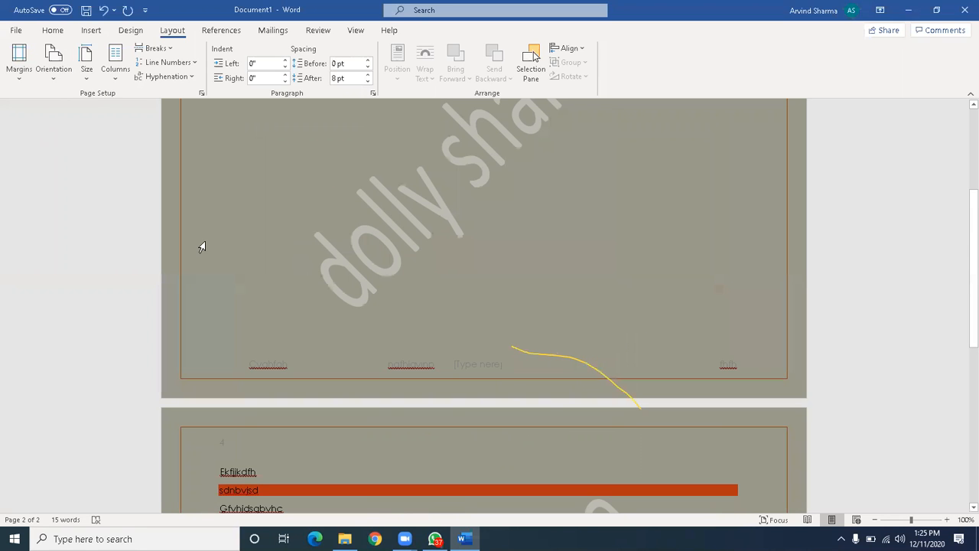
scroll(202, 246, "up", 5)
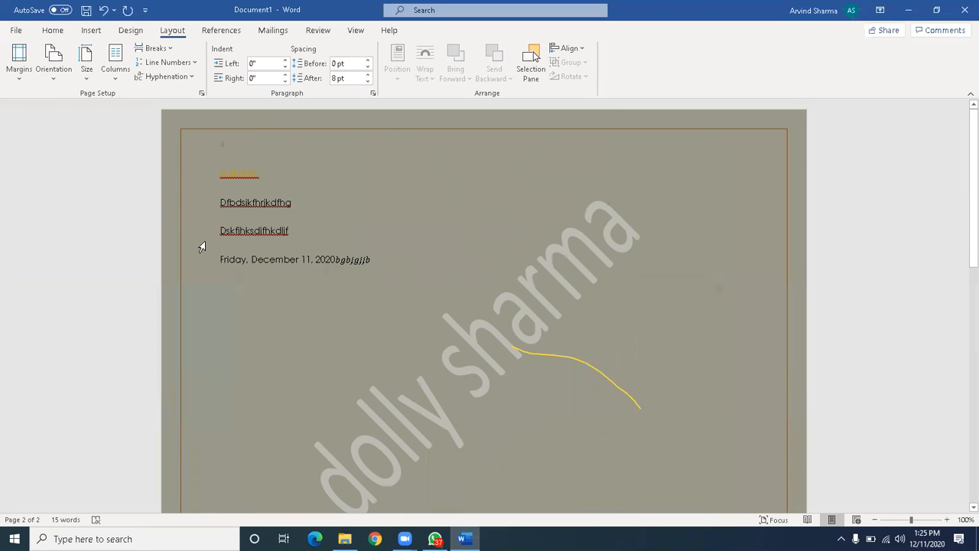
left_click(86, 71)
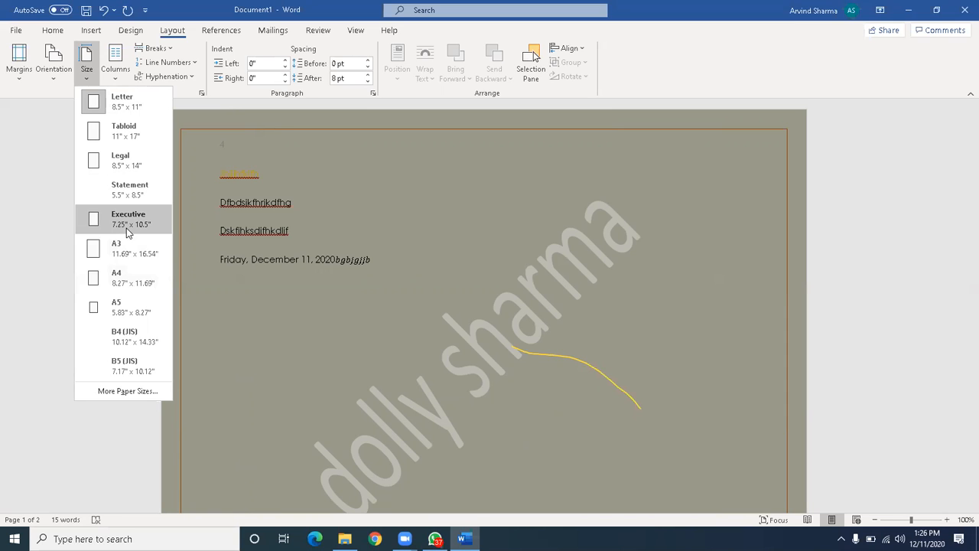
left_click(139, 164)
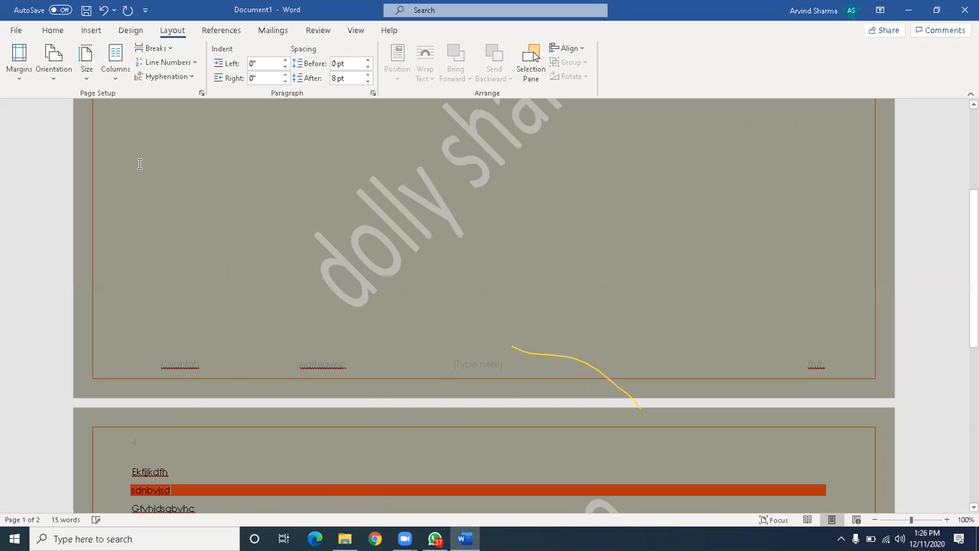
left_click(51, 86)
left_click(61, 111)
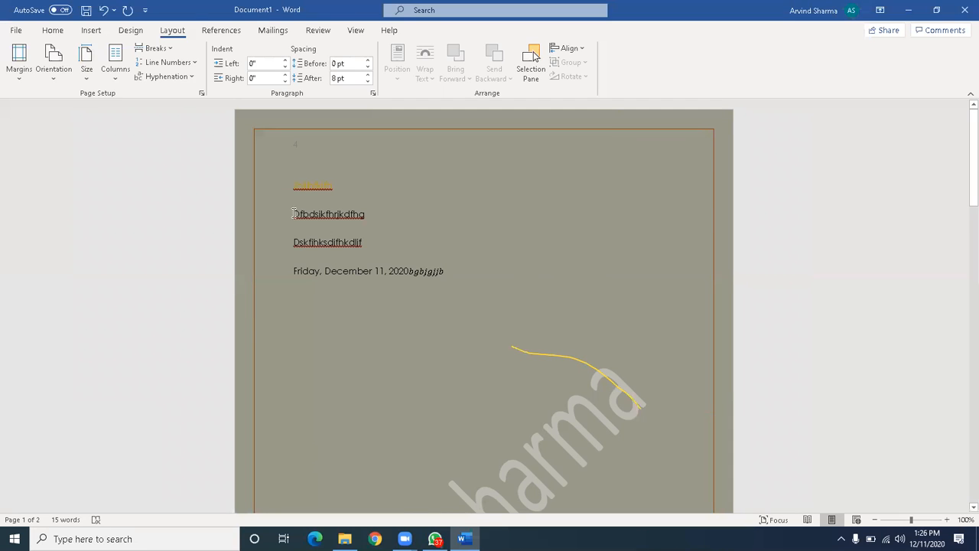
Append 'dndckidsnsdhnkjdshnckjdshnckids' to the end of the second line.
left_click(116, 78)
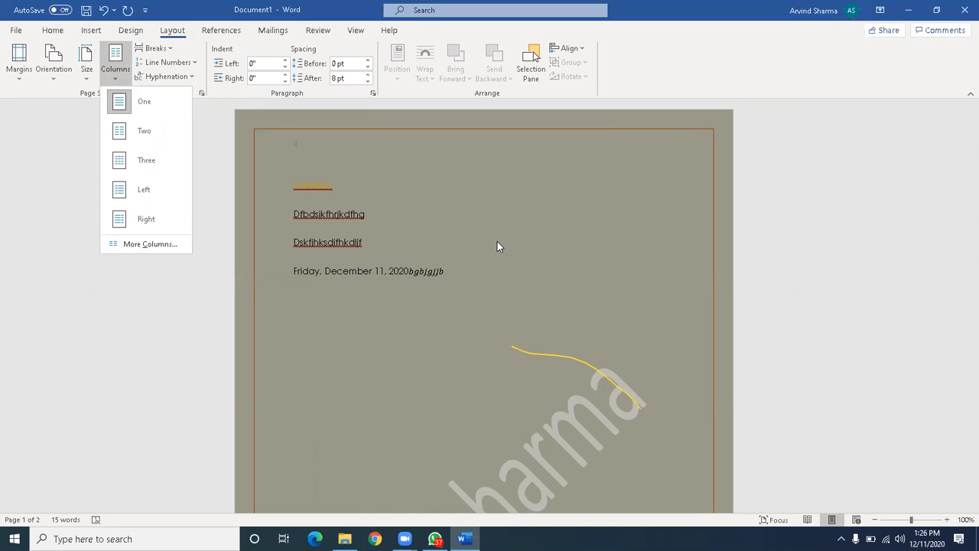
left_click(506, 220)
type("d")
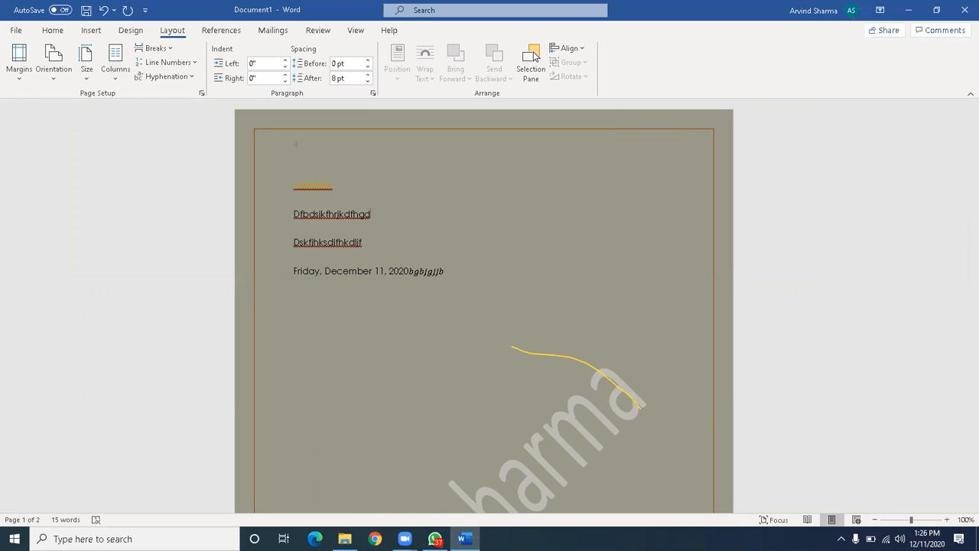
type("ndckidsnsdhnkjdshnckjdshnckids")
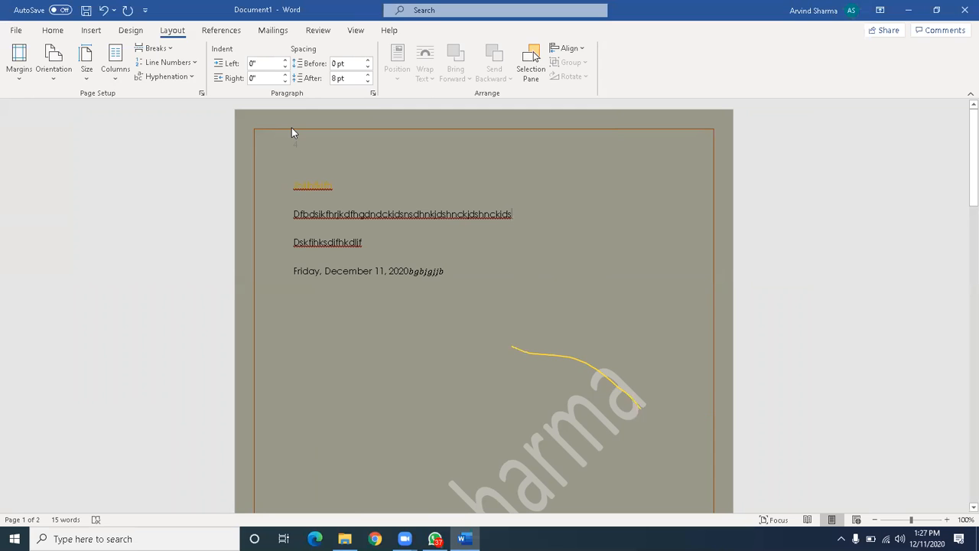
Split the text into Two columns, type 'dfcfdc', then switch to the Left column layout.
left_click(115, 88)
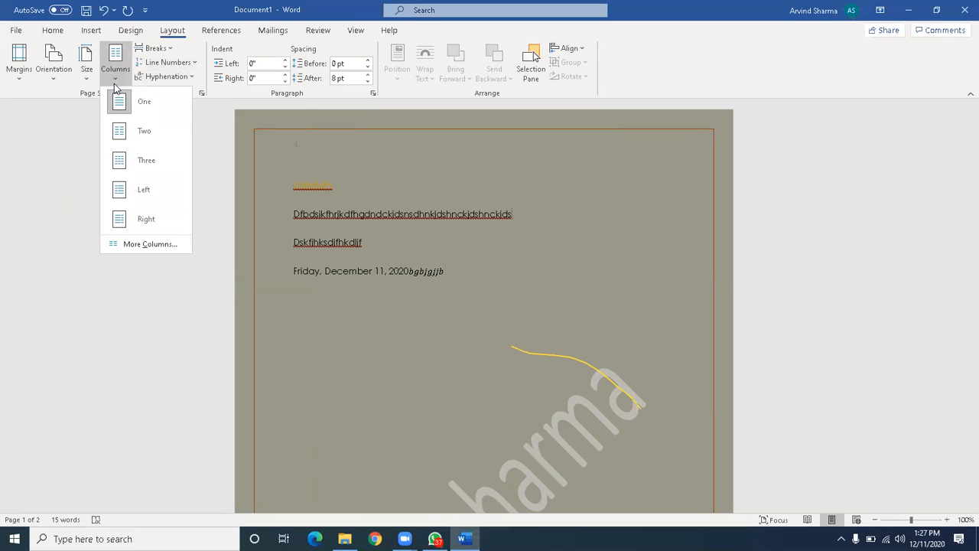
left_click(130, 138)
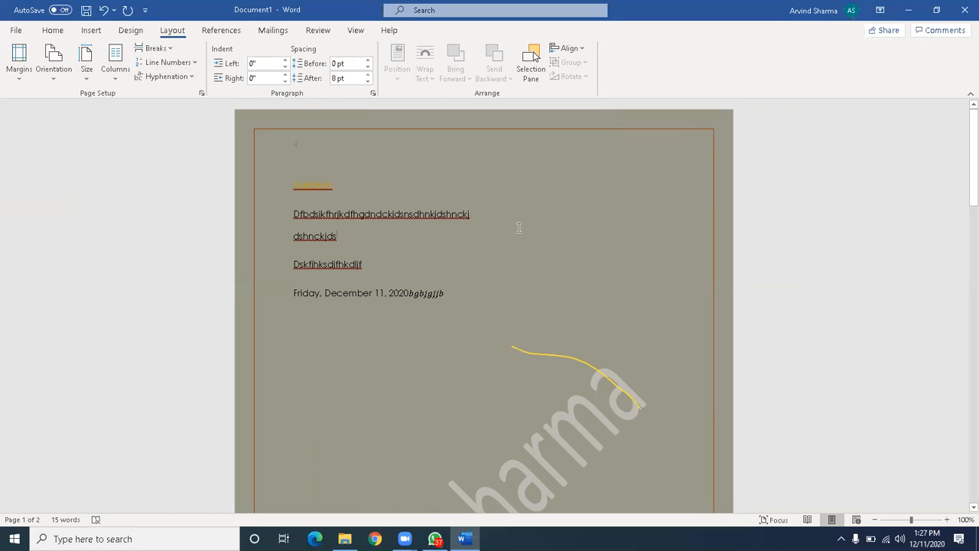
type("dfcfdc")
left_click(123, 77)
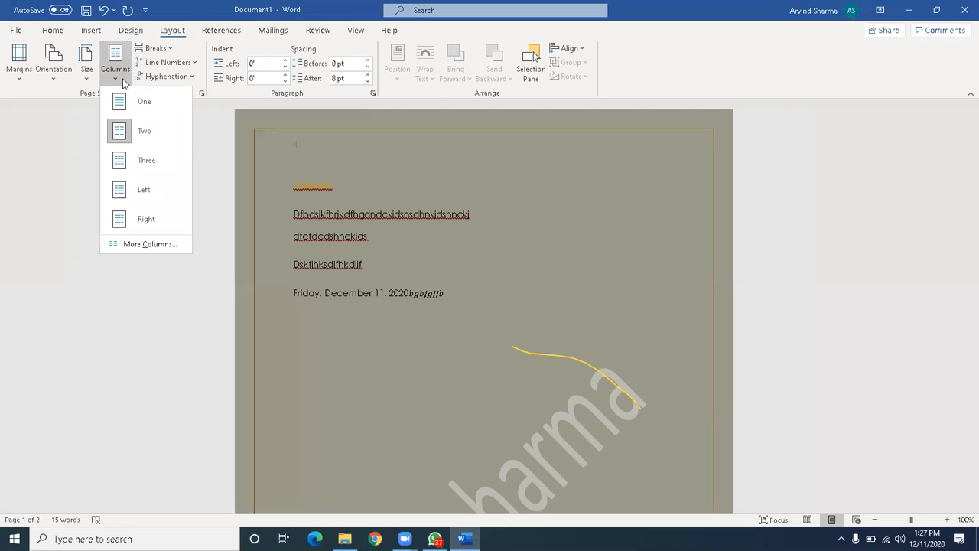
left_click(143, 190)
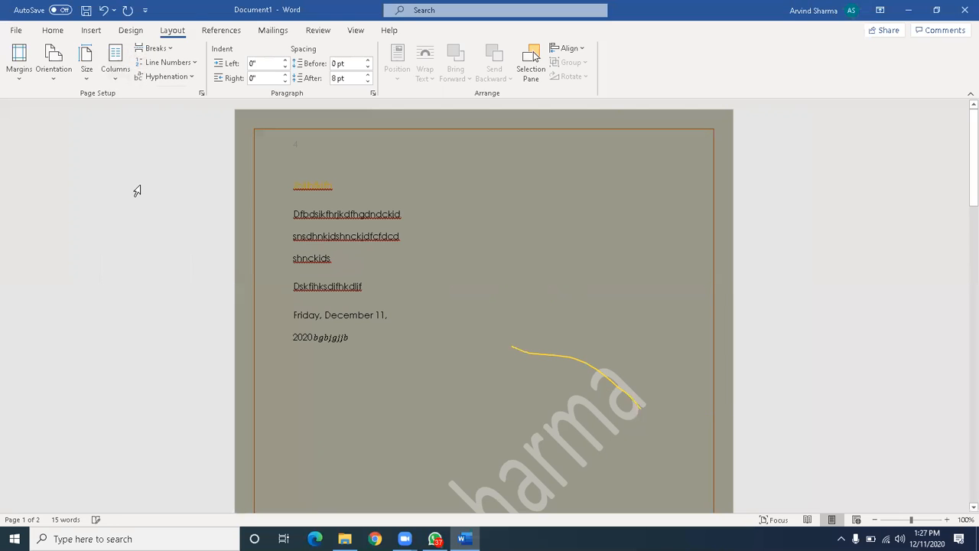
left_click(119, 77)
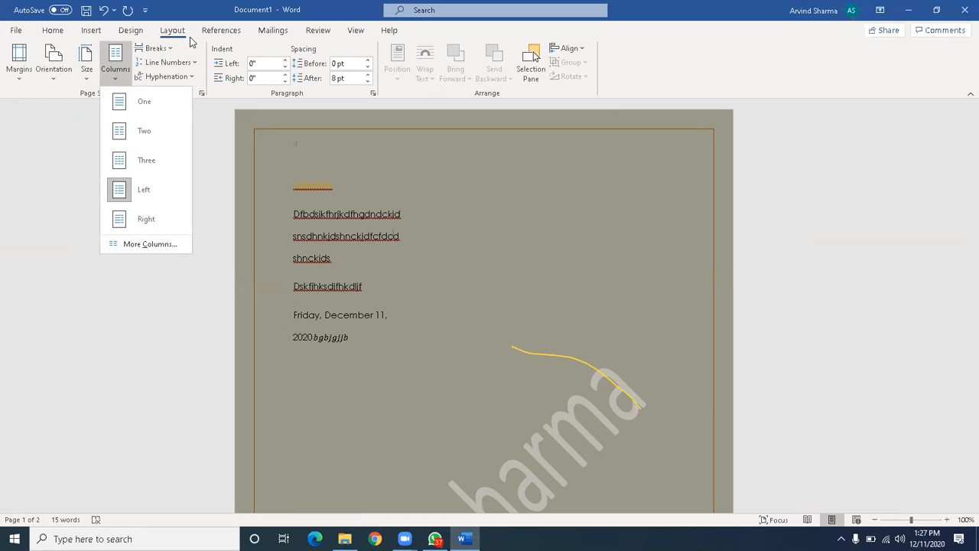
Turn on continuous line numbering so the body lines are numbered 1 to 7.
left_click(186, 62)
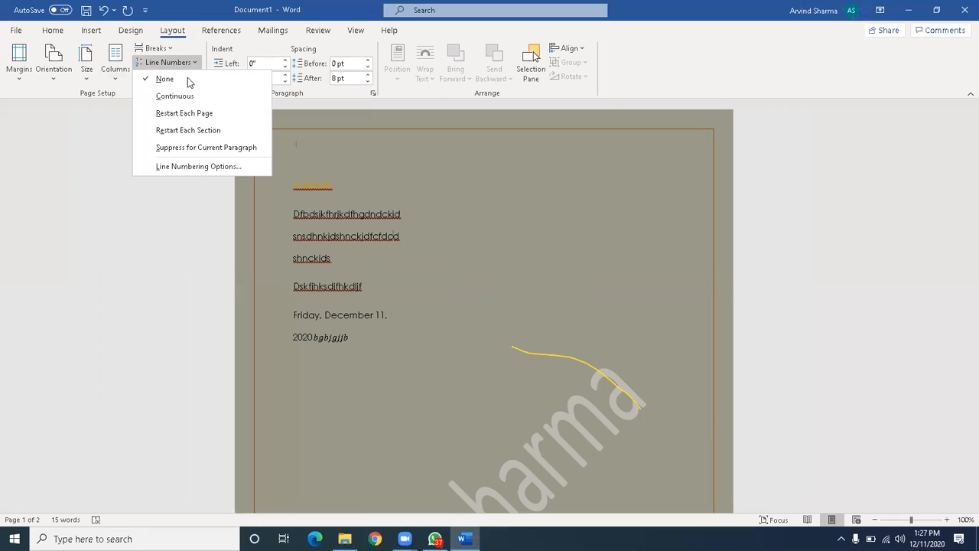
left_click(188, 97)
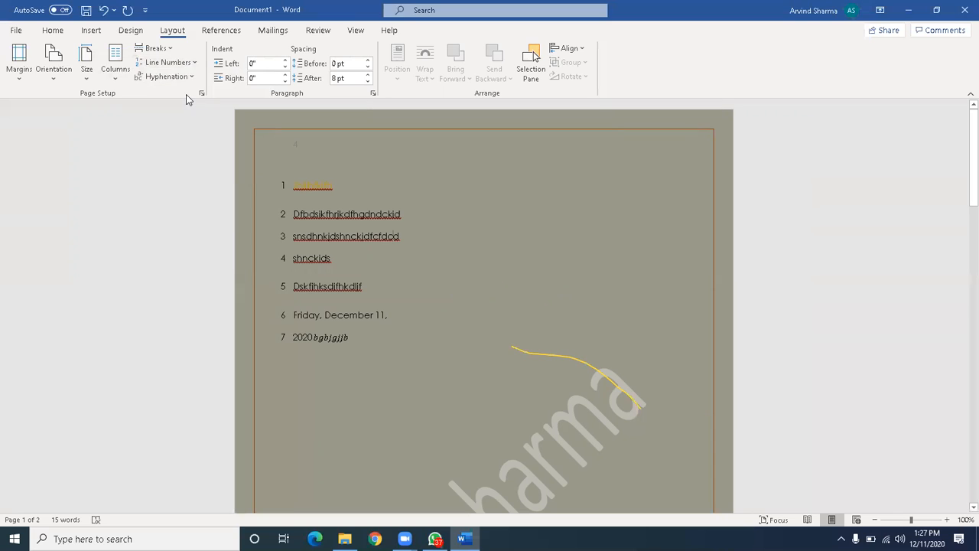
left_click(192, 66)
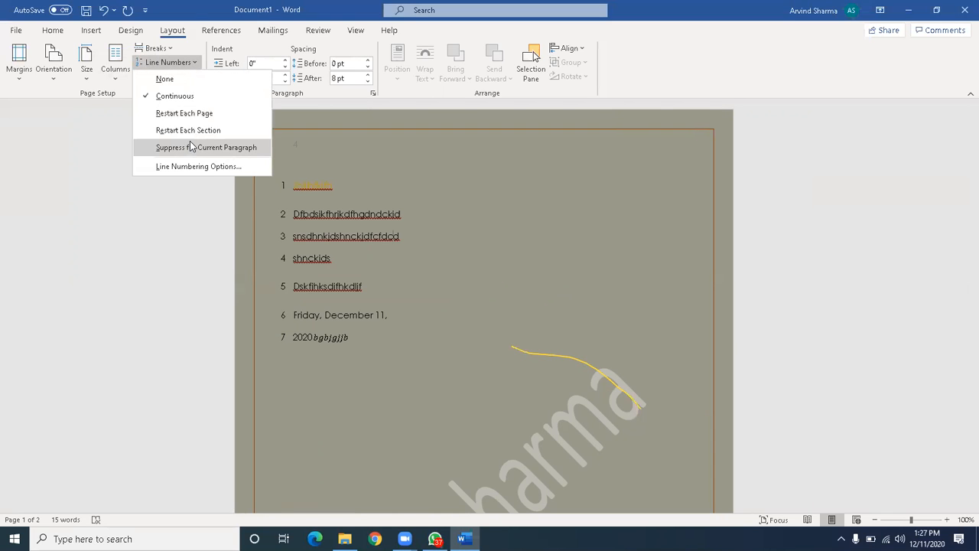
left_click(337, 191)
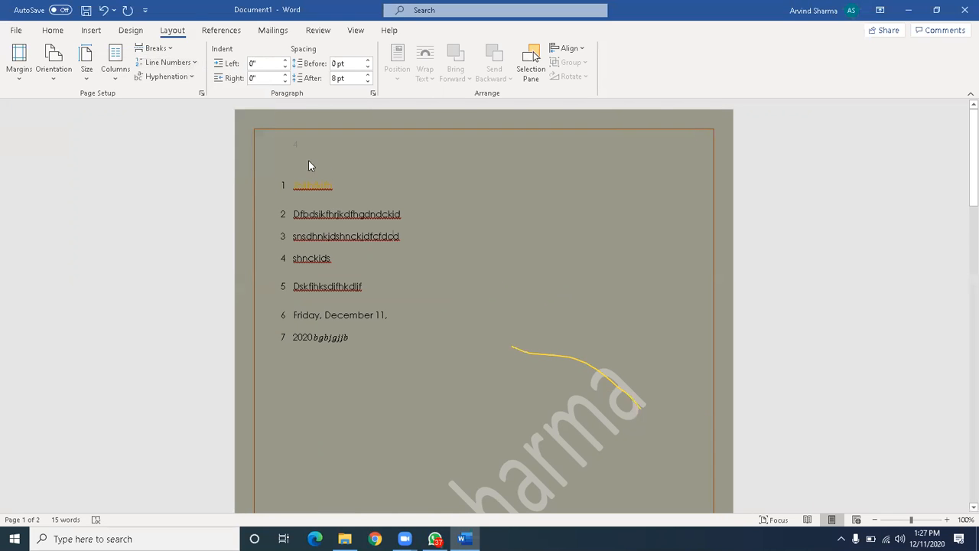
left_click(266, 62)
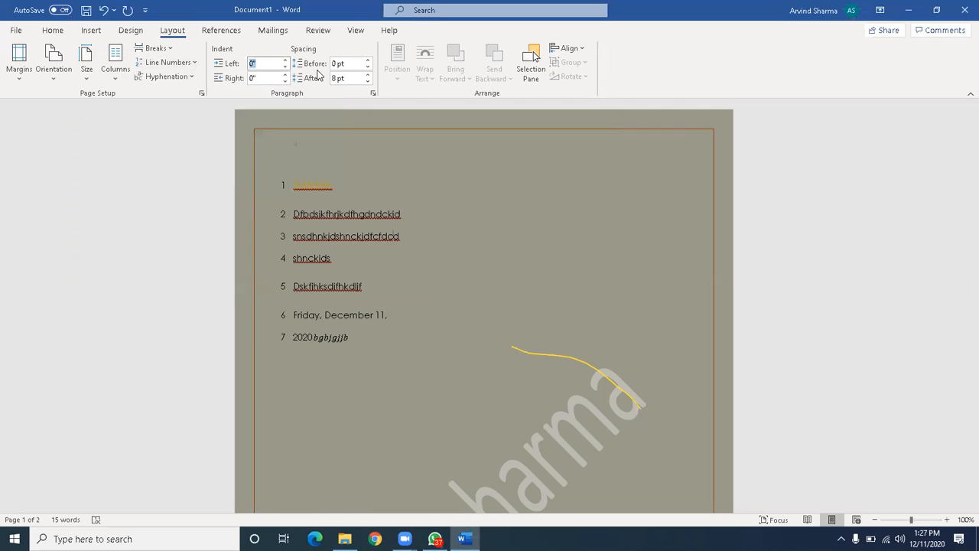
Indent the long paragraph 3" from the left and 2" from the right.
left_click(255, 63)
left_click(254, 78)
key("BackSpace")
key("BackSpace")
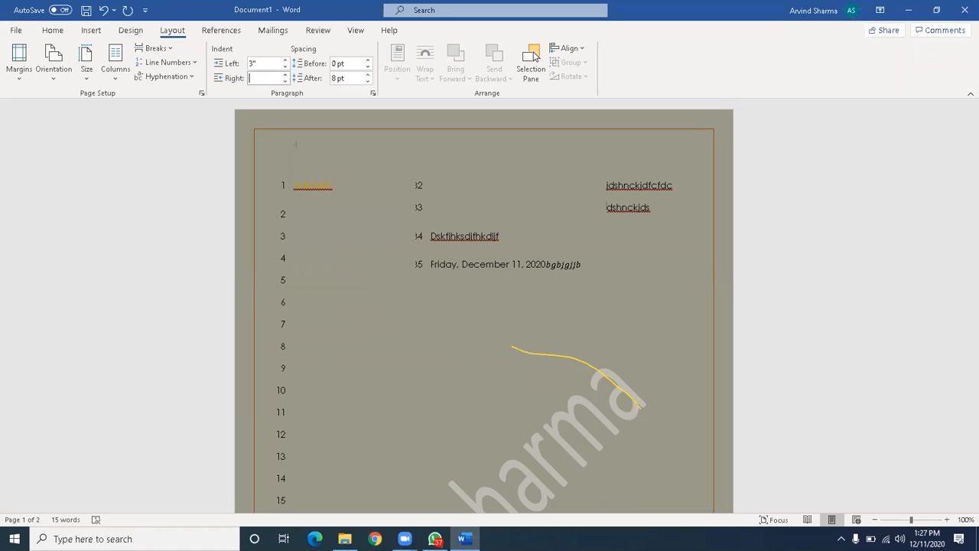
type("2")
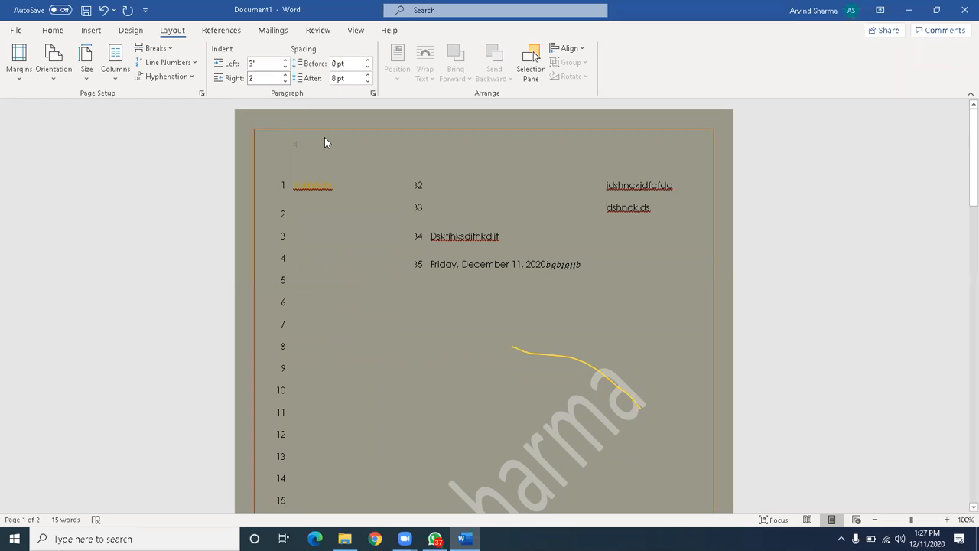
key("Return")
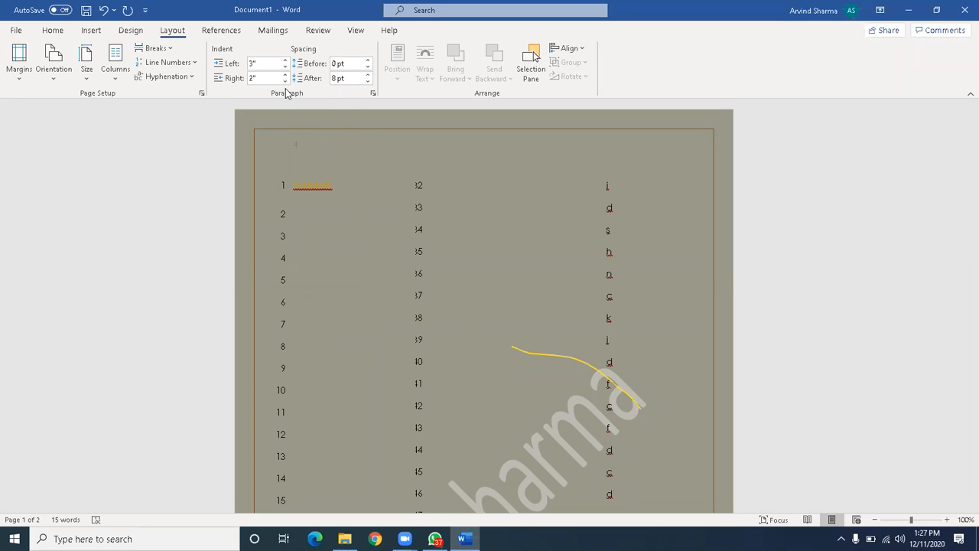
Select the column of single letters, then restore the Word window to a smaller size.
left_click(337, 78)
left_click_drag(335, 330, 510, 365)
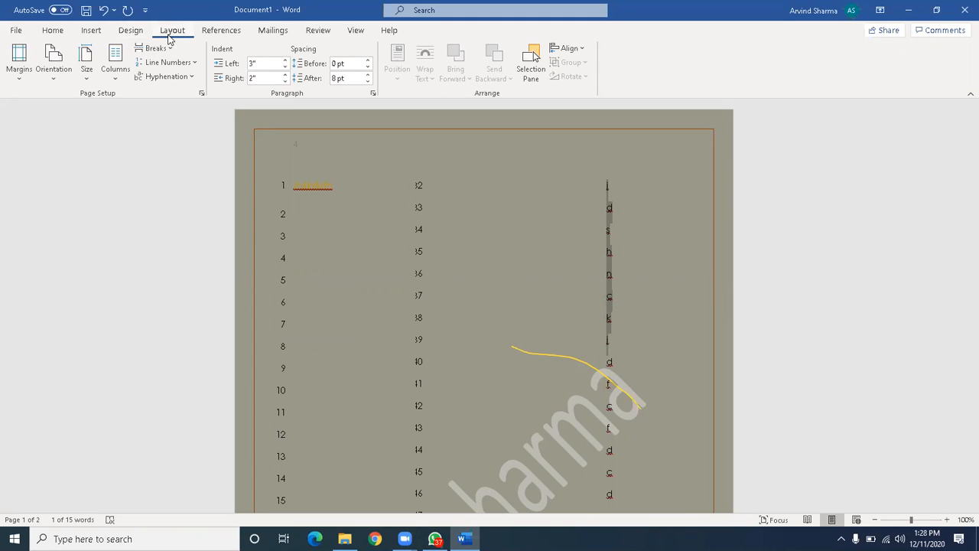
left_click(406, 150)
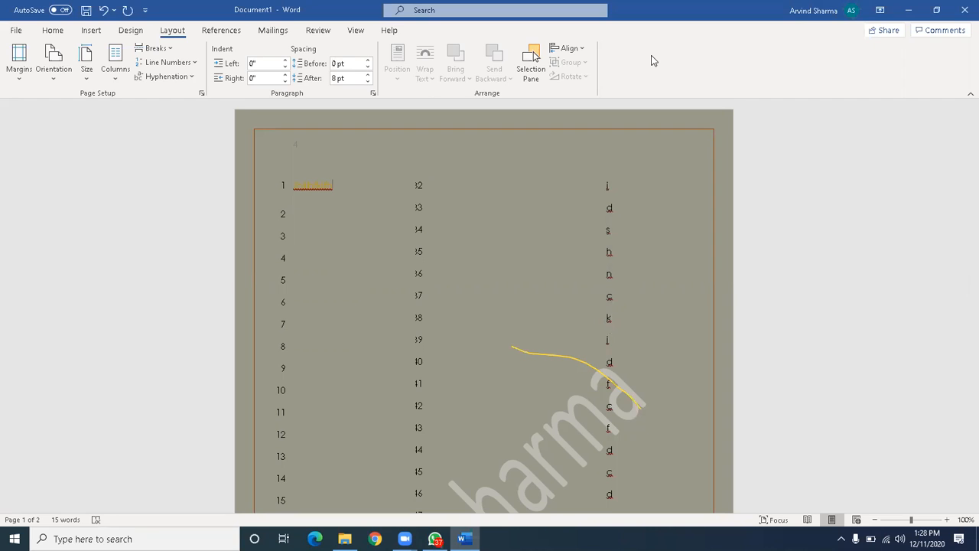
double_click(668, 149)
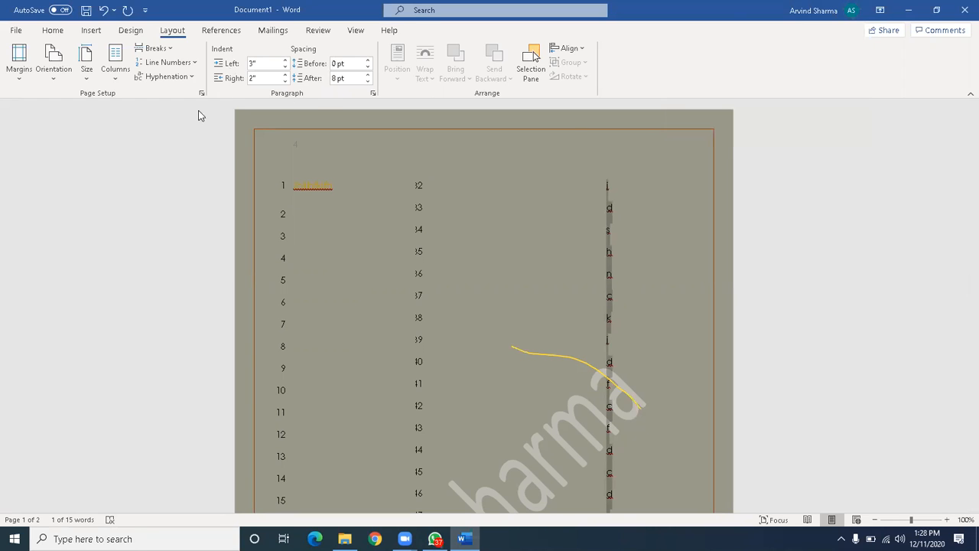
left_click(936, 10)
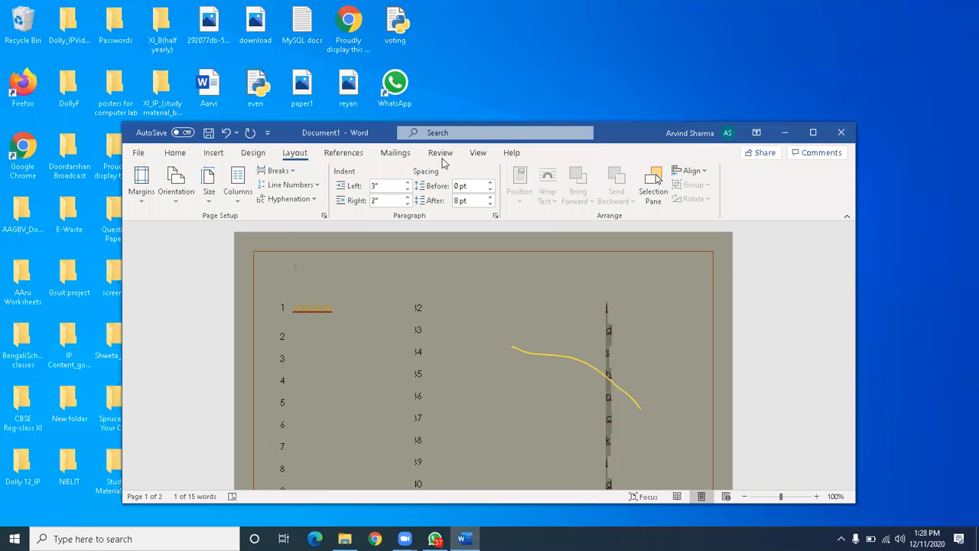
Show the Mailings ribbon and maximize the Word window to fill the screen.
left_click(398, 157)
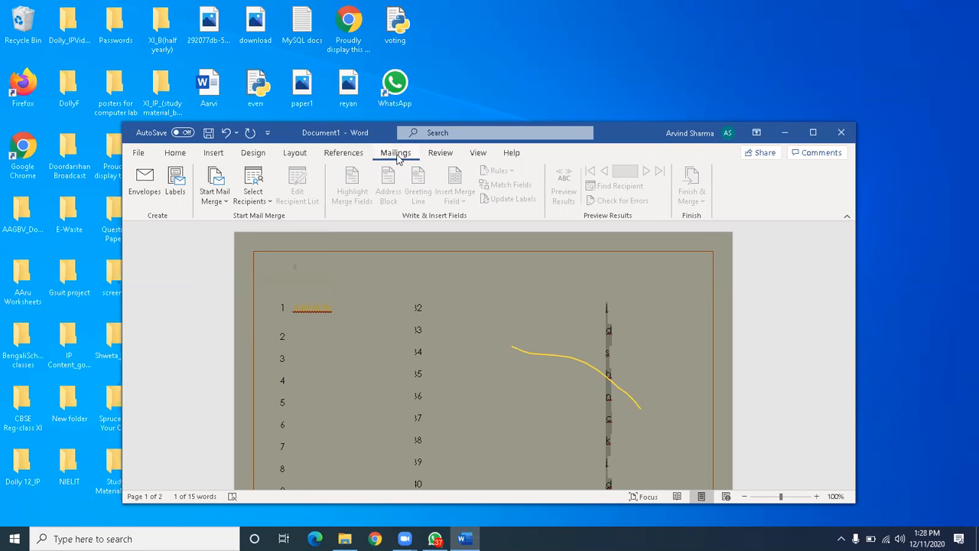
left_click(813, 134)
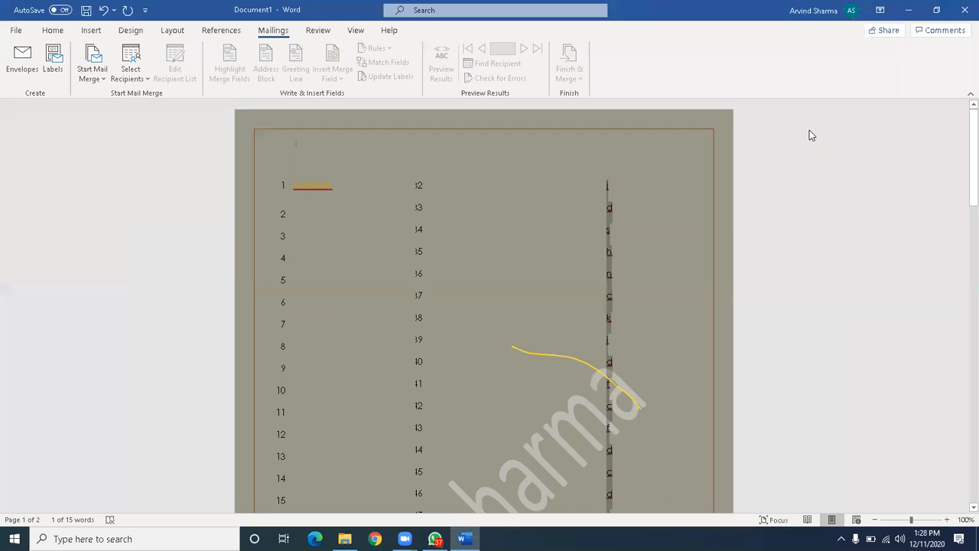
Visit the File start screen, return to the document, and show the Home ribbon.
left_click(16, 30)
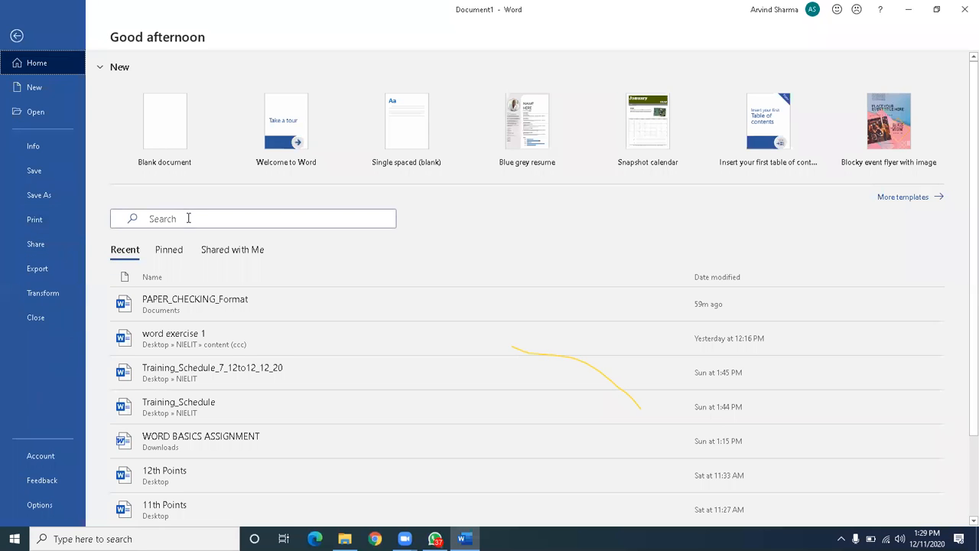
left_click(17, 37)
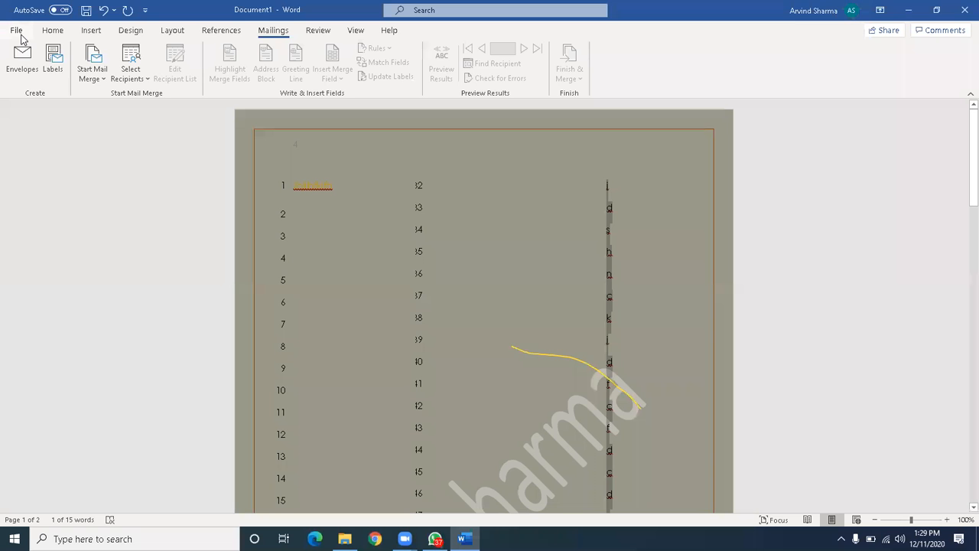
left_click(53, 34)
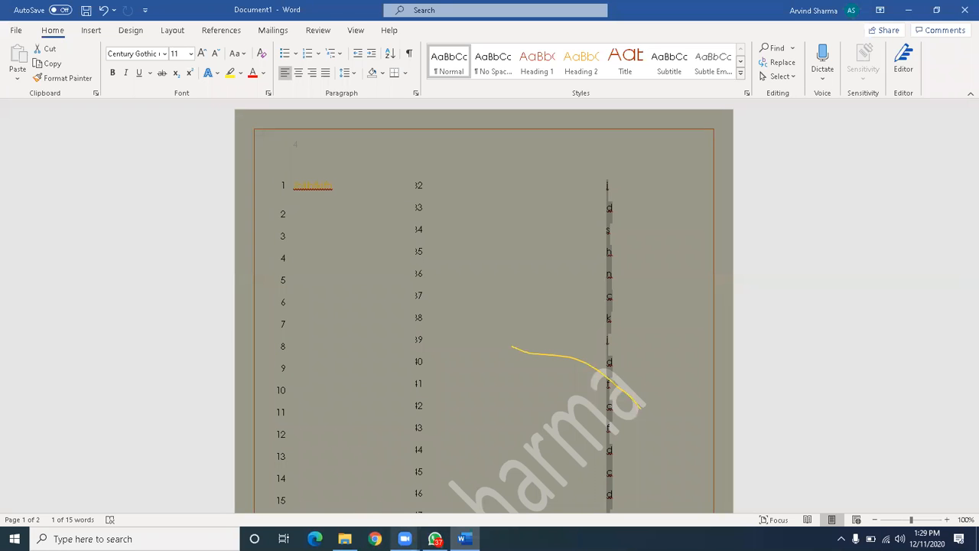
Bring Word back into focus, clear the letter selection, and show the Insert ribbon.
mouse_move(405, 538)
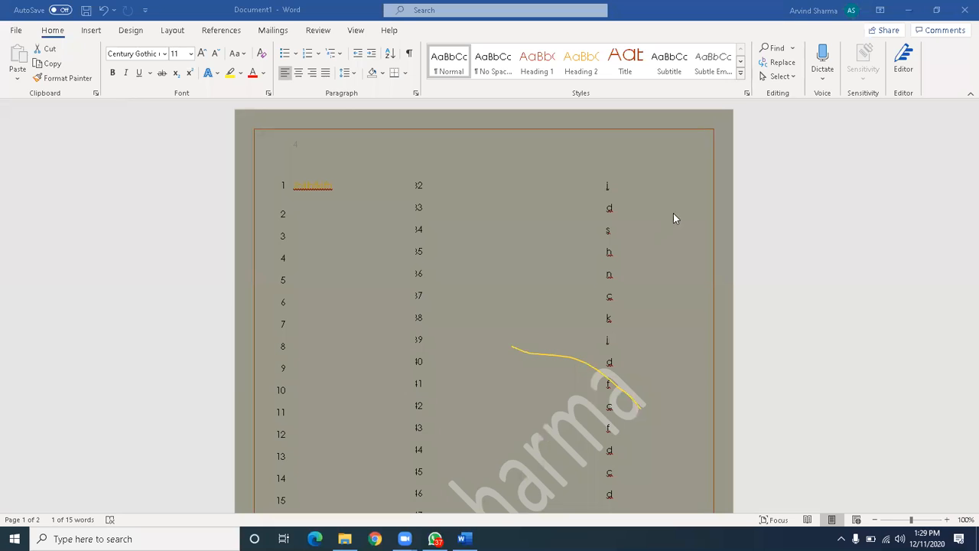
left_click(648, 237)
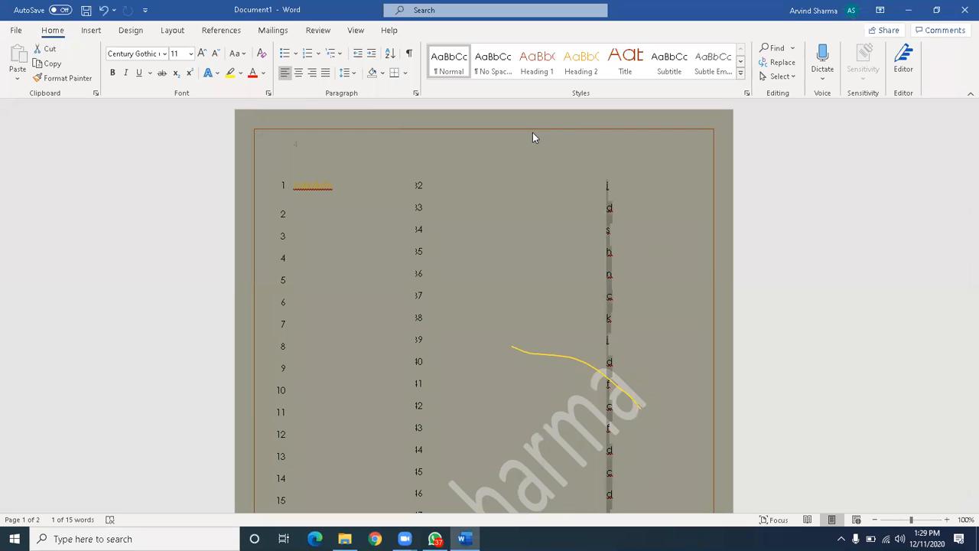
left_click(534, 165)
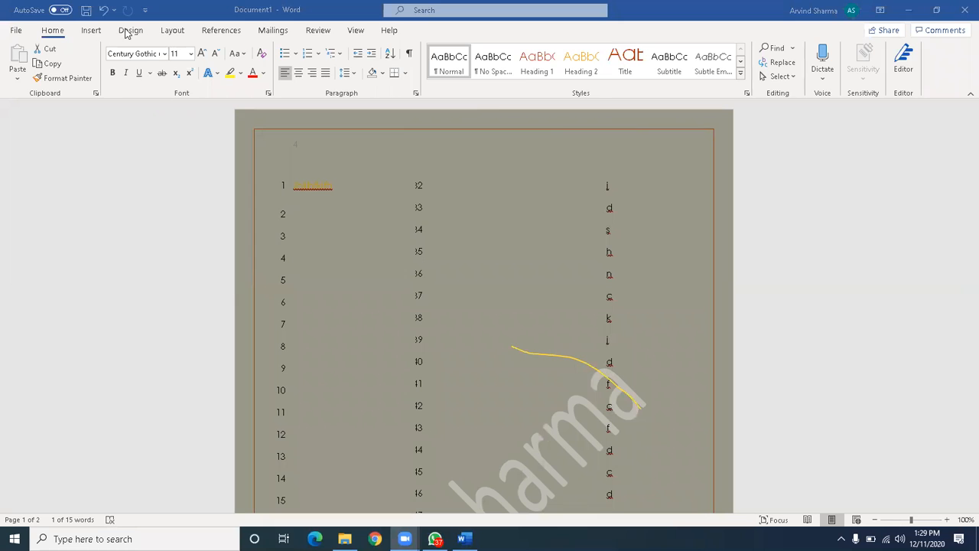
left_click(90, 31)
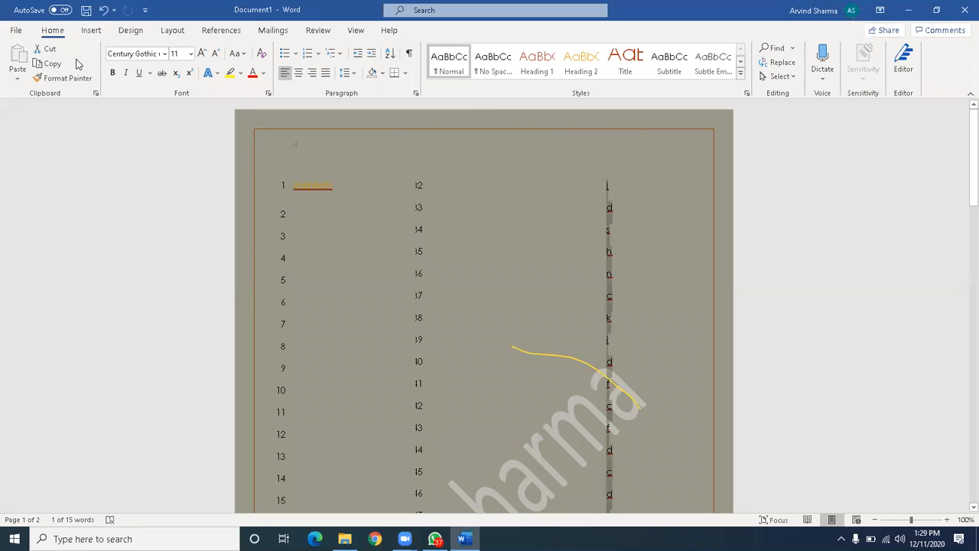
left_click(95, 35)
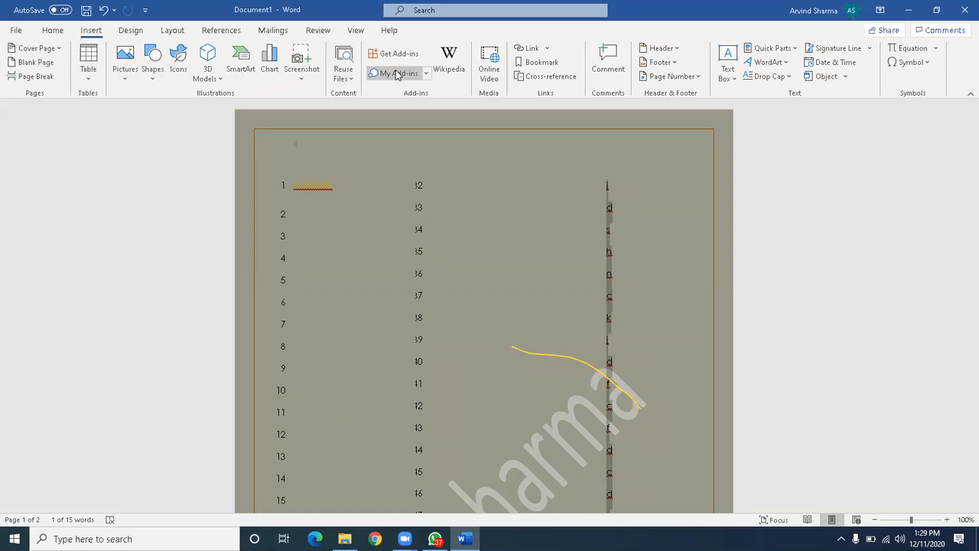
left_click(488, 67)
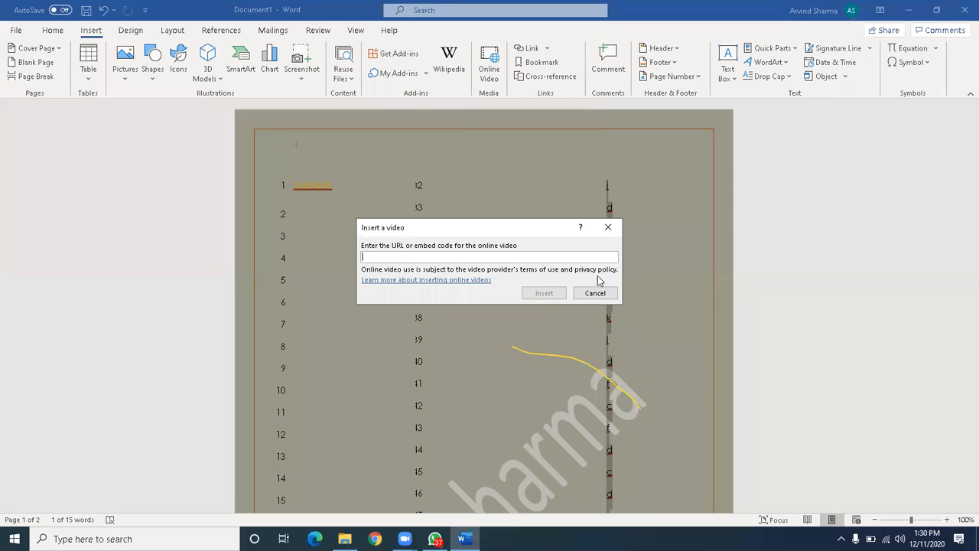
left_click(610, 231)
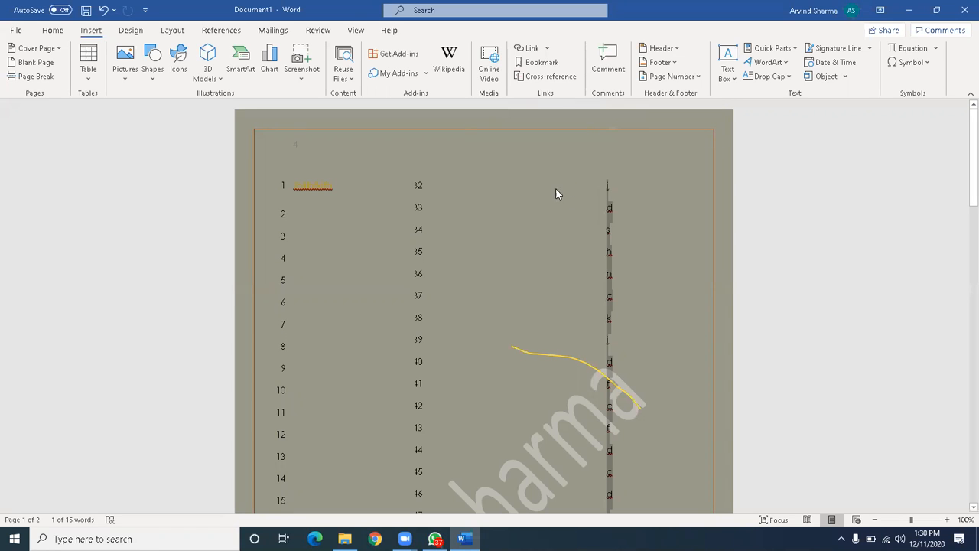
Insert a comment with three lines: 'dgjhewgdhjegdjhdg', 'nvdhjsdvchjd', 'scbhcbhdbchjc'.
left_click(609, 66)
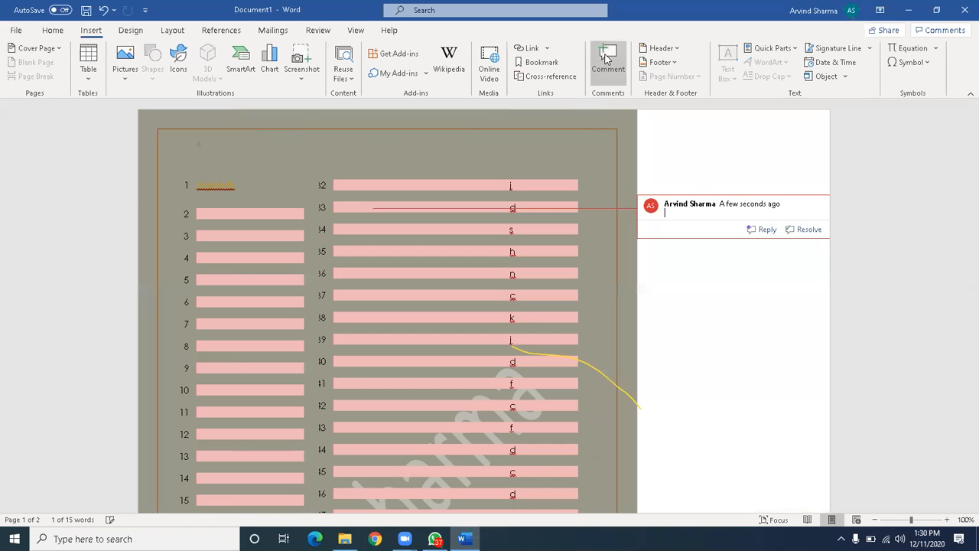
type("dgjhewgdhjegdjhdg")
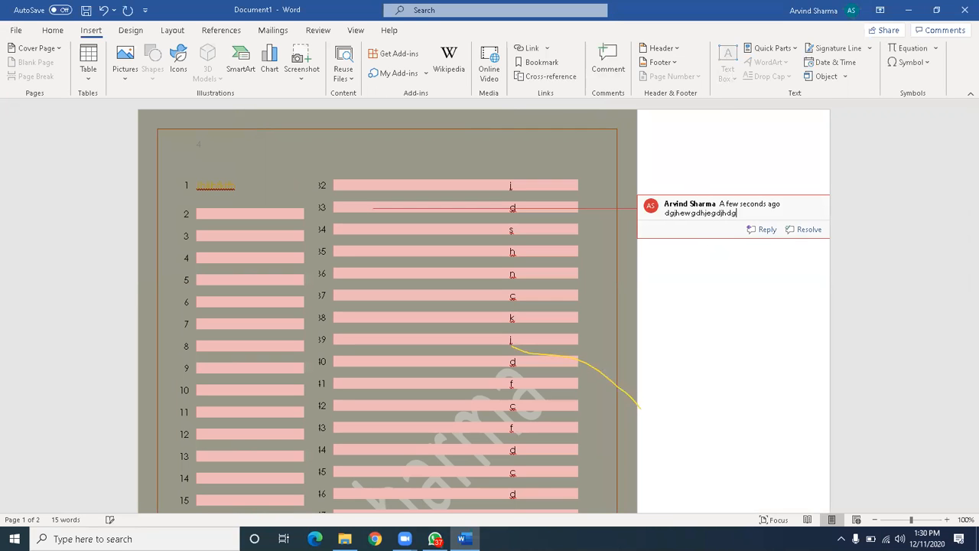
key("Return")
type("nvdhjsdvchjd")
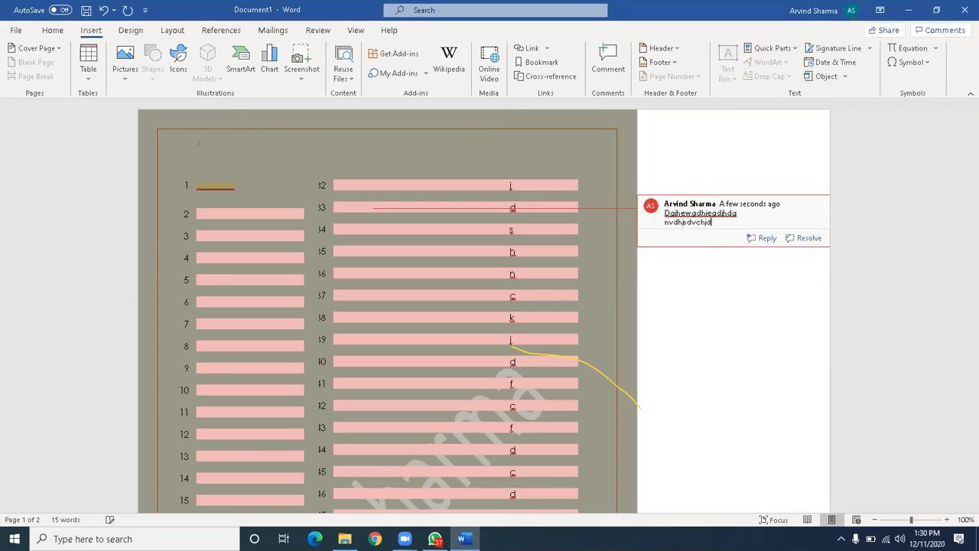
key("Return")
type("scbhcbhdbchjc")
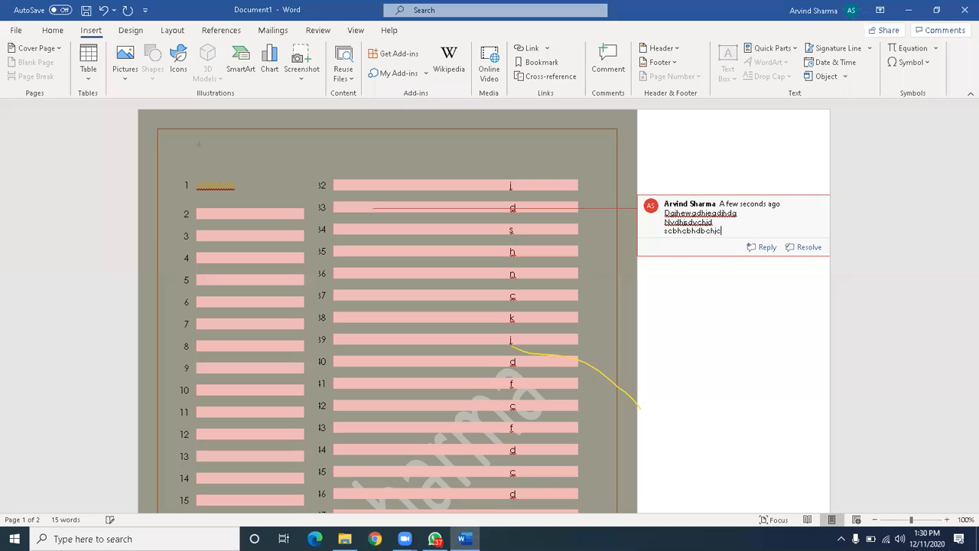
Select and deselect the letter column, then make the new comment active for review.
double_click(502, 317)
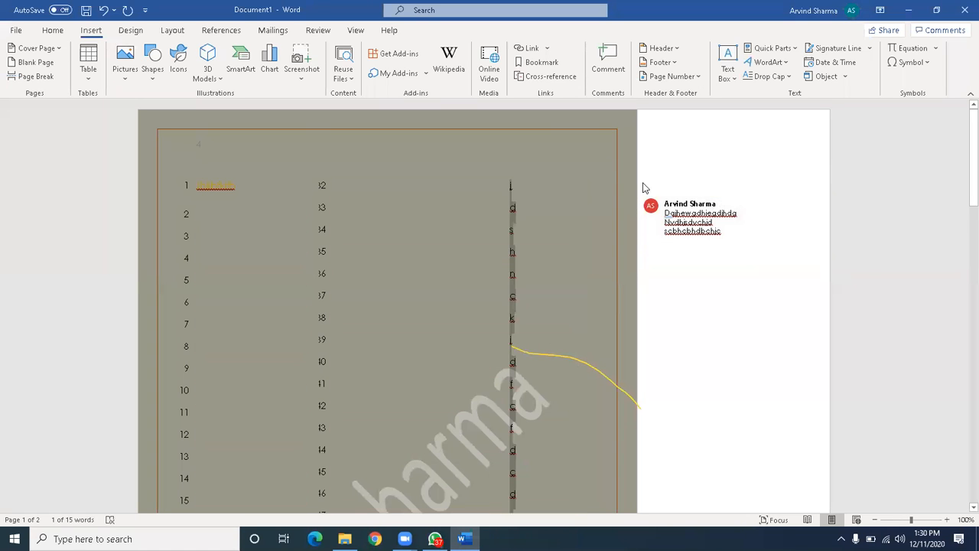
left_click(528, 175)
left_click(687, 222)
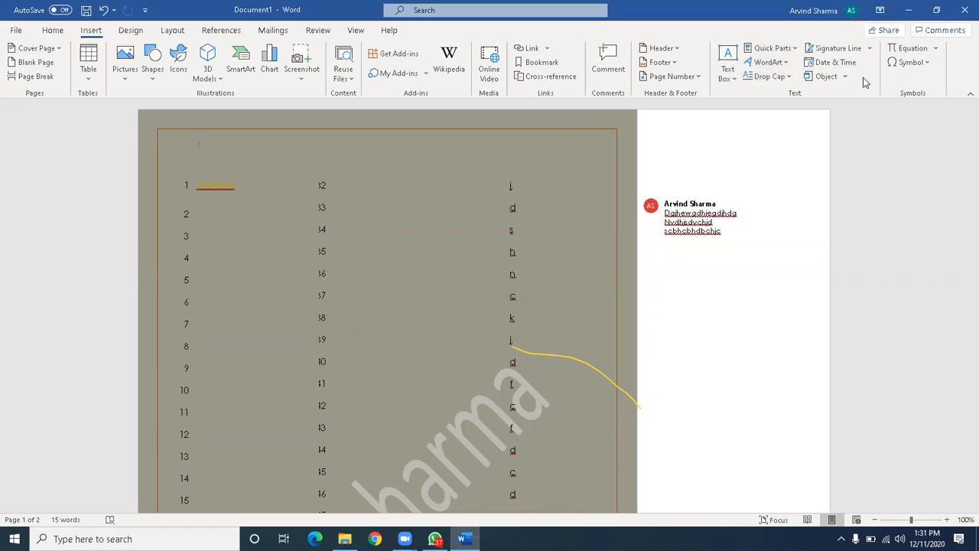
Switch through the Design and Layout ribbons, then open the File screen and return.
left_click(131, 30)
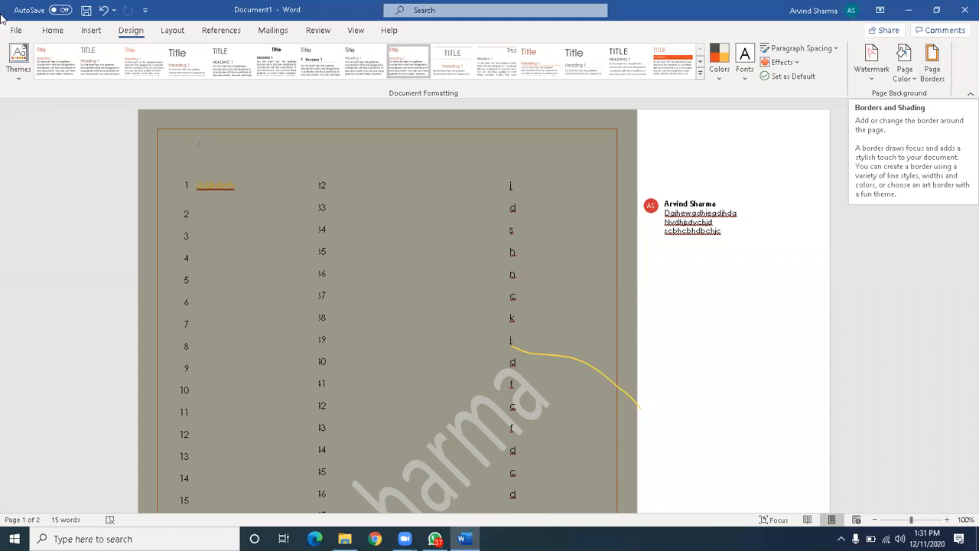
left_click(170, 31)
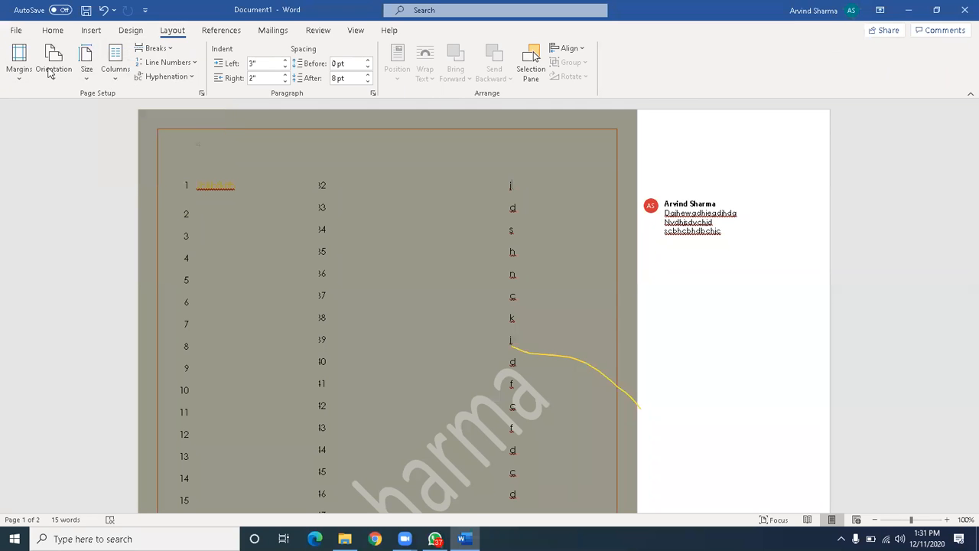
left_click(16, 33)
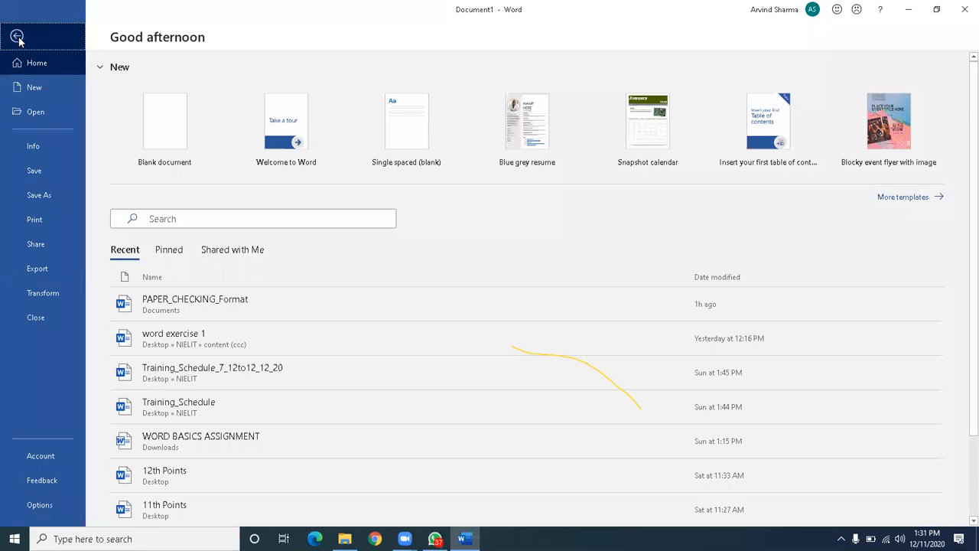
left_click(17, 37)
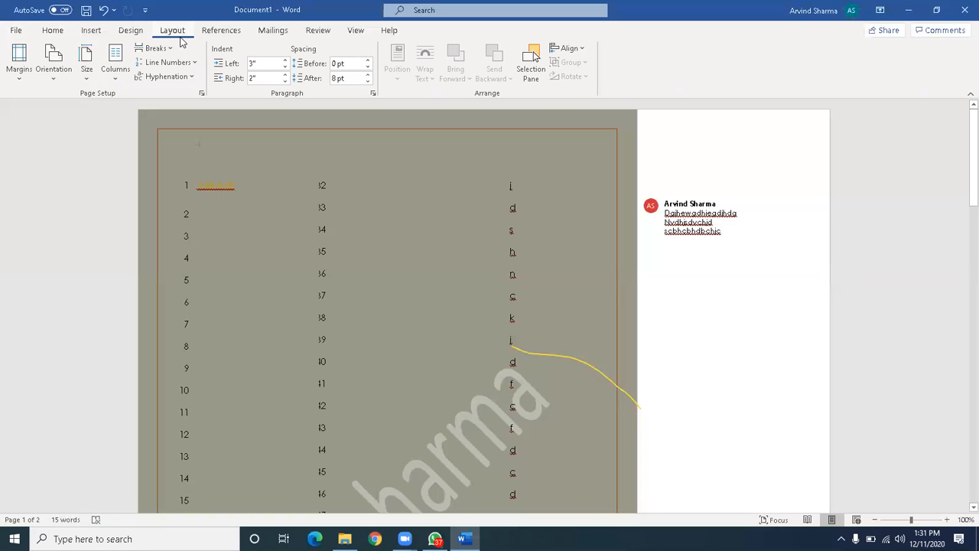